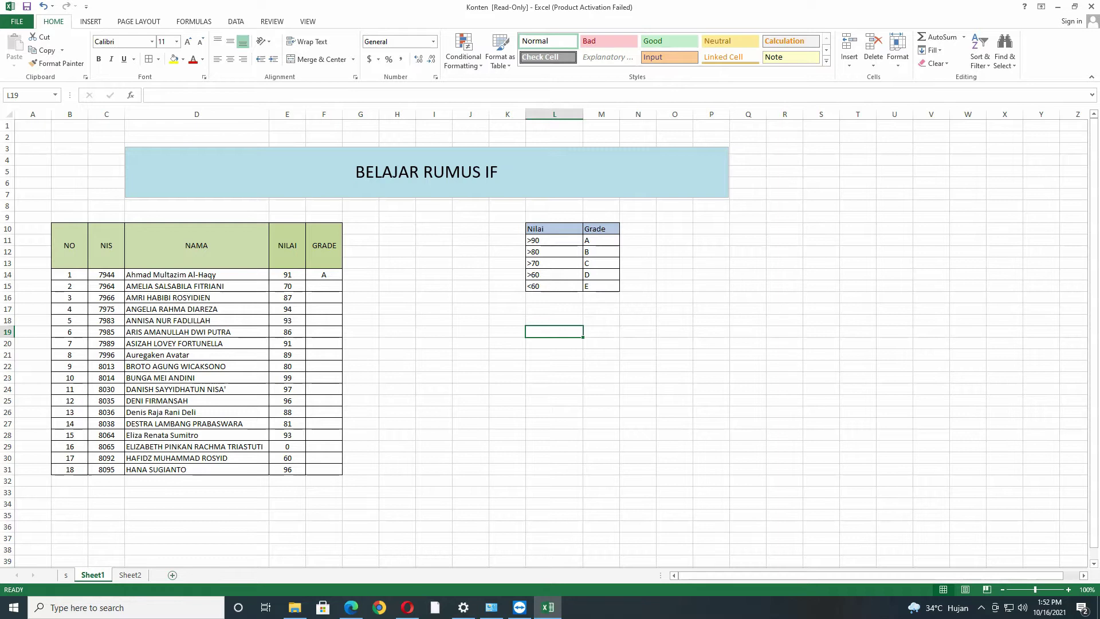
Open Sheet2 and widen columns C and D of the name table.
{"action": "left_click", "coordinate": [130, 575]}
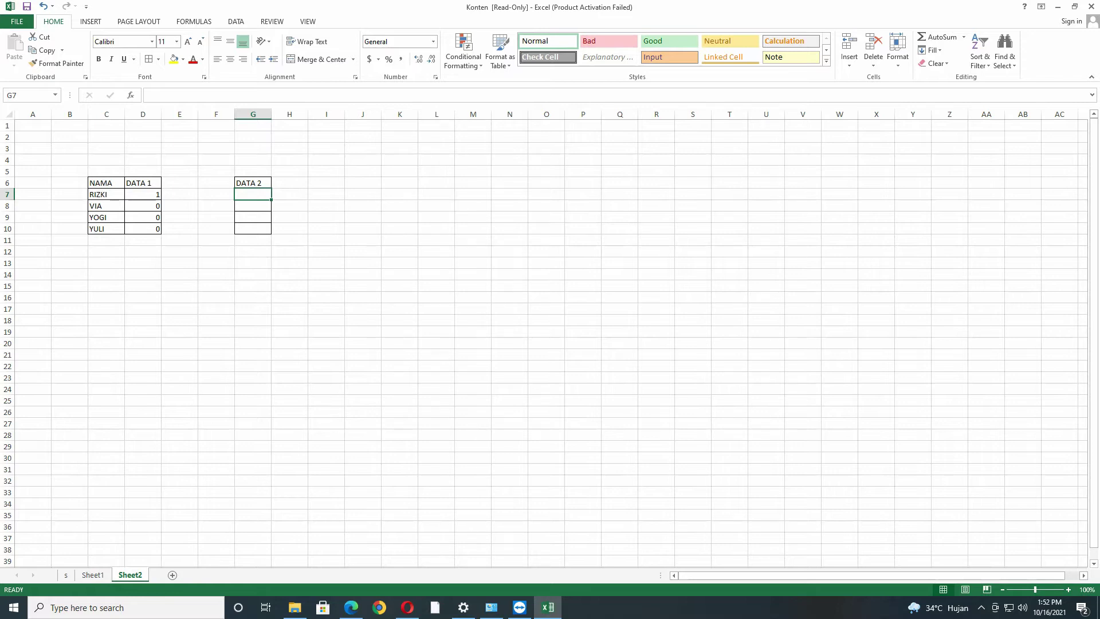
{"action": "left_click", "coordinate": [253, 274]}
{"action": "left_click", "coordinate": [253, 194]}
{"action": "left_click_drag", "start_coordinate": [125, 114], "coordinate": [195, 114]}
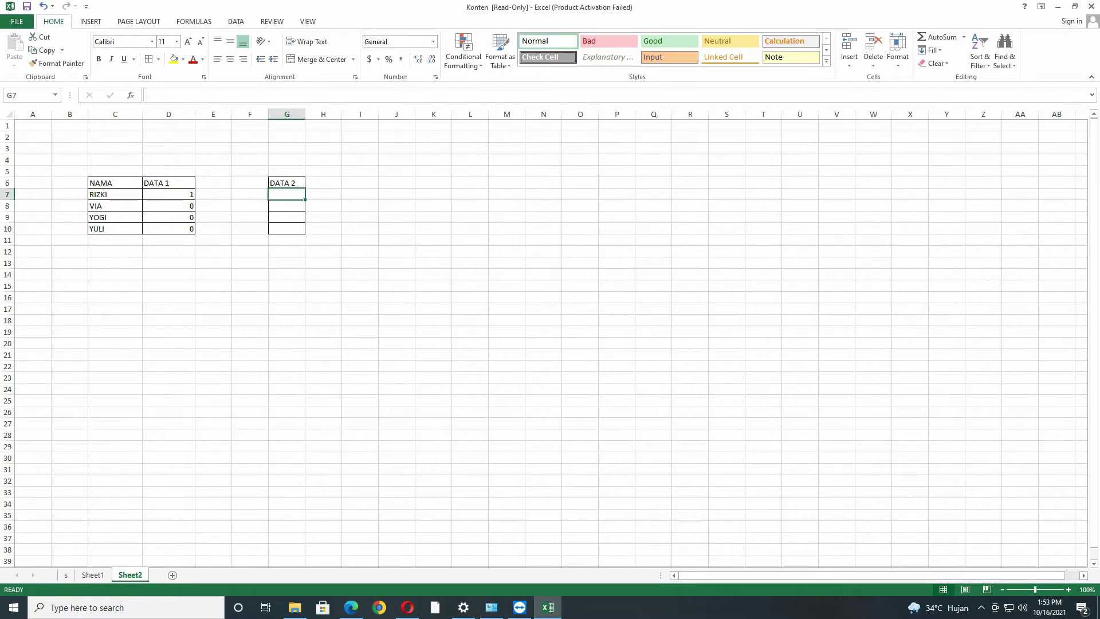
Centre the DATA 1 cells D6:D10 both vertically and horizontally.
{"action": "left_click_drag", "start_coordinate": [115, 183], "coordinate": [115, 229]}
{"action": "left_click_drag", "start_coordinate": [169, 183], "coordinate": [168, 229]}
{"action": "left_click", "coordinate": [230, 41]}
{"action": "left_click", "coordinate": [230, 59]}
{"action": "left_click", "coordinate": [169, 195]}
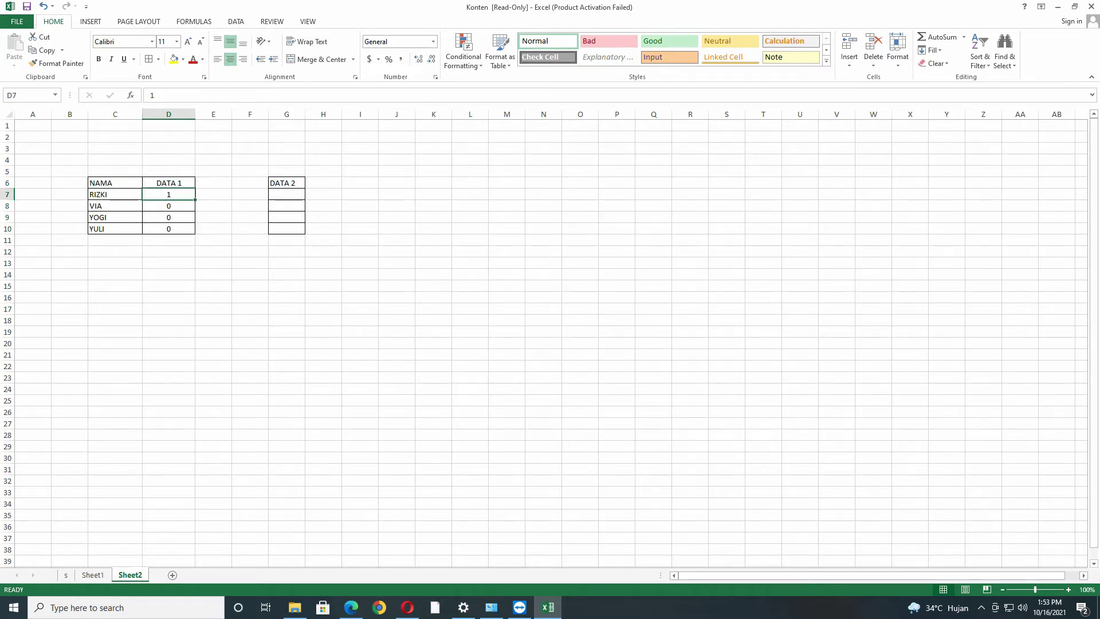
Review the DATA 1 values in D7:D10 and the first empty cell under DATA 2.
{"action": "left_click", "coordinate": [169, 206]}
{"action": "left_click_drag", "start_coordinate": [169, 194], "coordinate": [169, 229]}
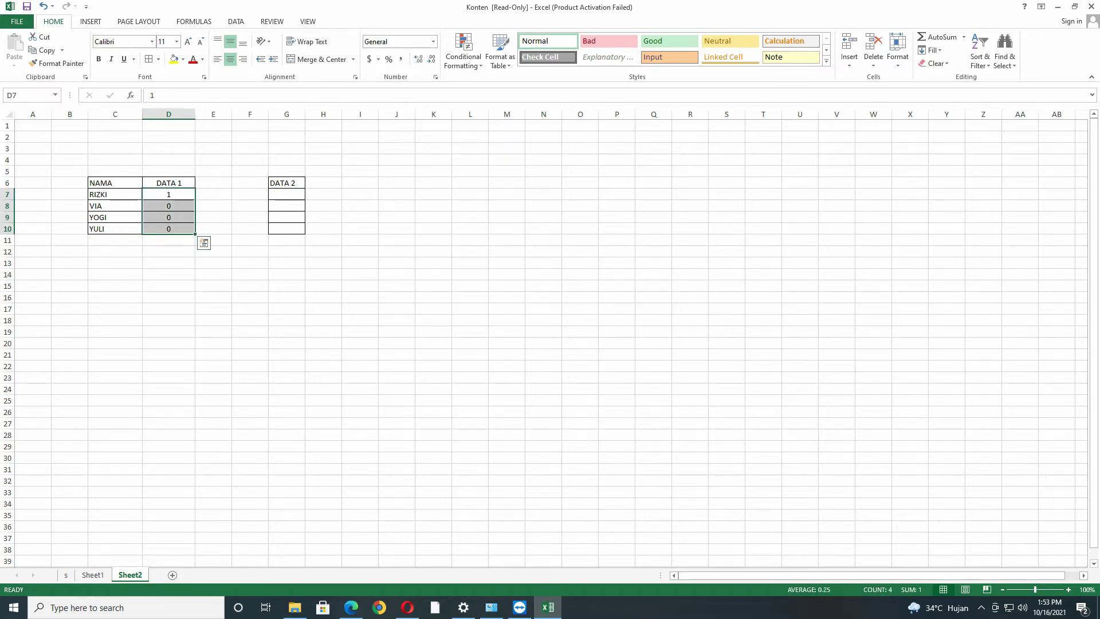
{"action": "key", "text": "Right"}
{"action": "key", "text": "Left"}
{"action": "key", "text": "Down"}
{"action": "key", "text": "Down"}
{"action": "key", "text": "Down"}
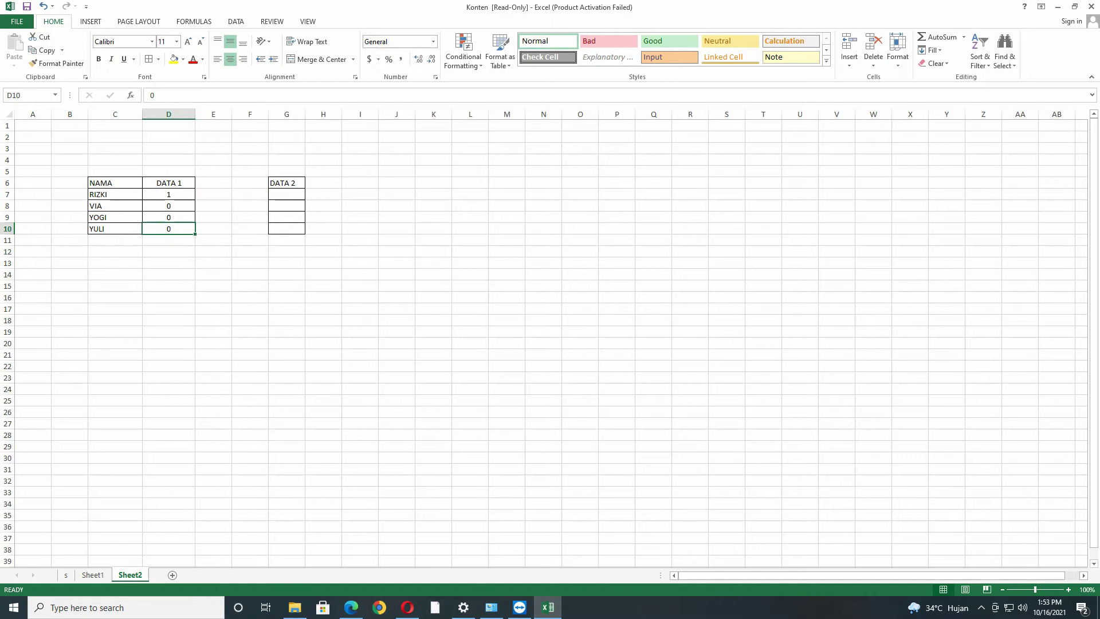
{"action": "left_click", "coordinate": [286, 194]}
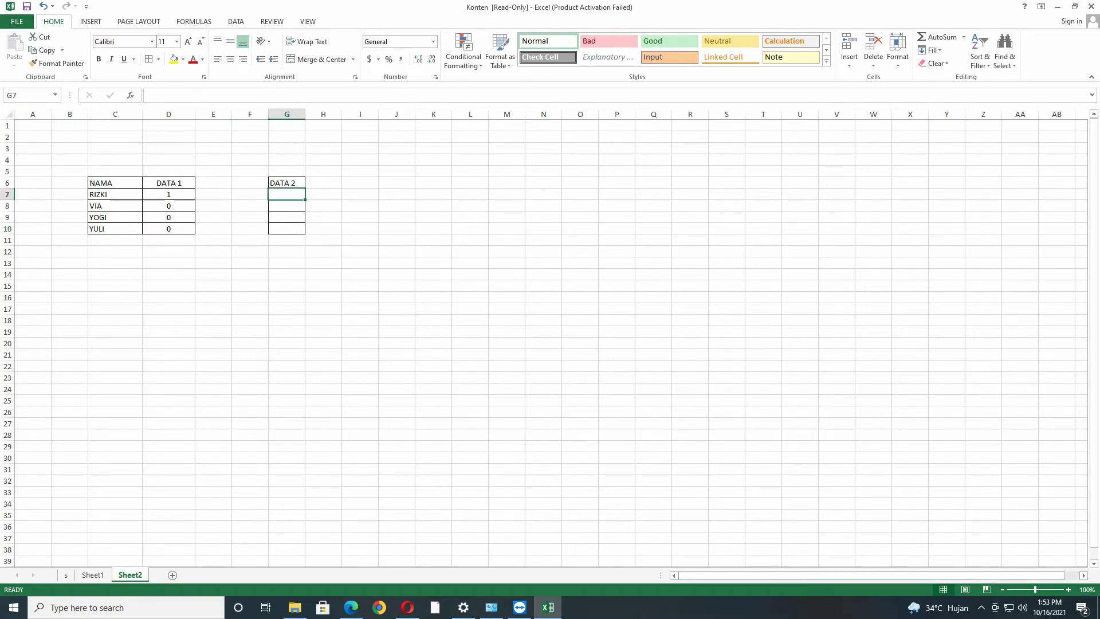
Enter the condition note "JIKA 1 = MASUK" in cell K7.
{"action": "left_click", "coordinate": [434, 194]}
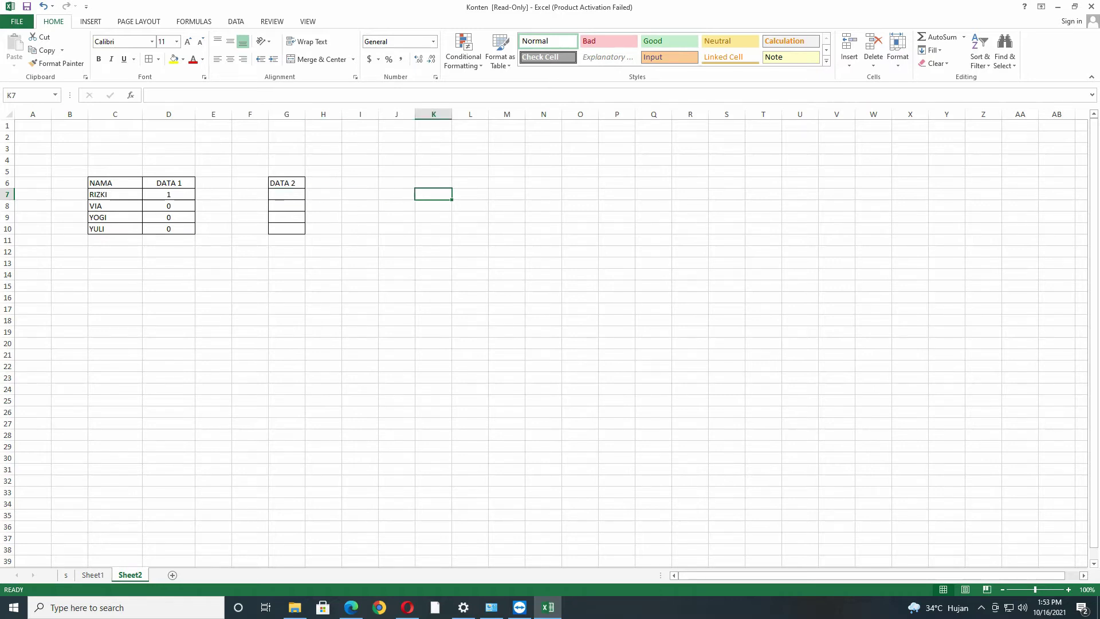
{"action": "left_click", "coordinate": [470, 217]}
{"action": "left_click", "coordinate": [434, 194]}
{"action": "type", "text": "JI"}
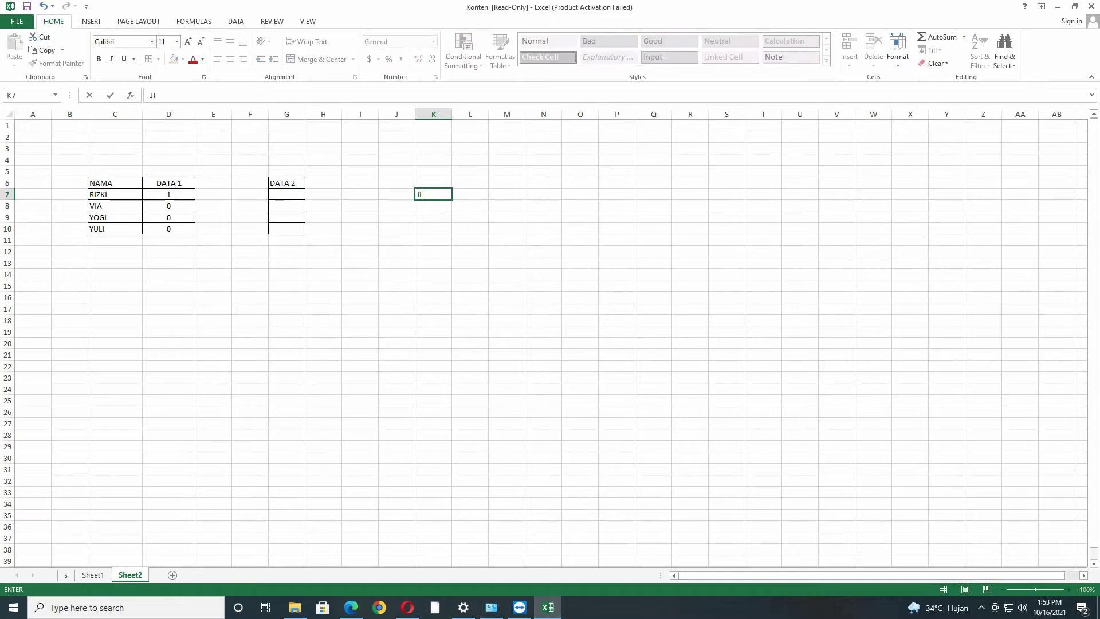
{"action": "type", "text": "KA 1 ="}
{"action": "type", "text": "masuk"}
{"action": "key", "text": "BackSpace"}
{"action": "key", "text": "BackSpace"}
{"action": "key", "text": "BackSpace"}
{"action": "key", "text": "BackSpace"}
{"action": "key", "text": "BackSpace"}
{"action": "type", "text": "MASUK"}
{"action": "key", "text": "ctrl+Return"}
Enter the second condition note "JIKA 0 = TMASUK" in cell K8.
{"action": "key", "text": "Down"}
{"action": "type", "text": "JIKA"}
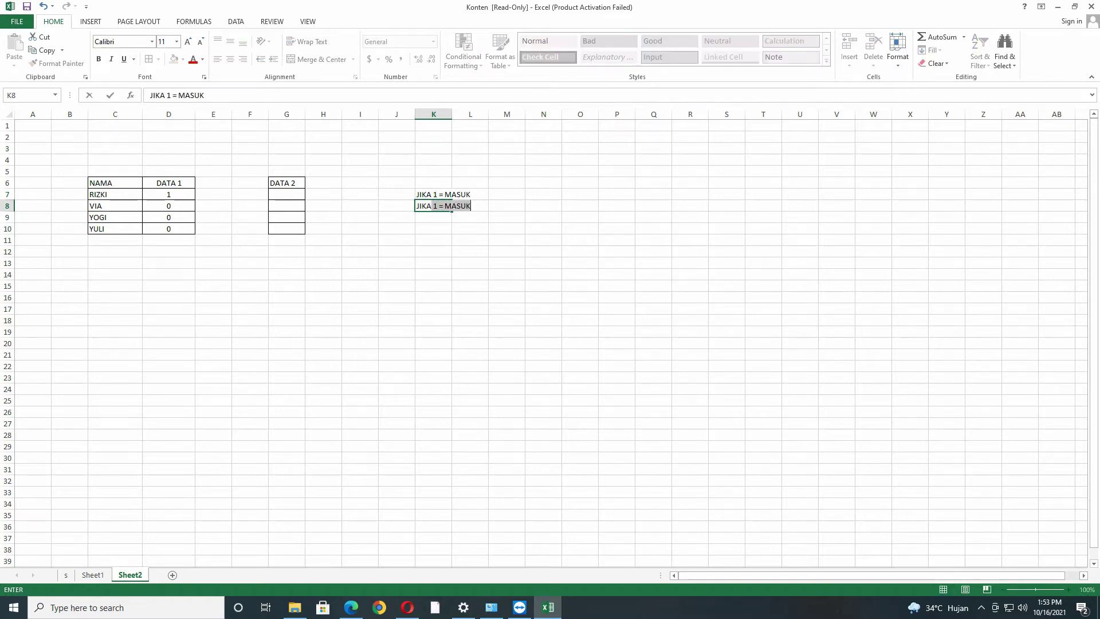
{"action": "type", "text": "0"}
{"action": "key", "text": "BackSpace"}
{"action": "type", "text": "0 = TMASUK"}
{"action": "left_click", "coordinate": [579, 263]}
Add borders around the two condition notes in K7:L8 without merging the cells.
{"action": "left_click_drag", "start_coordinate": [434, 195], "coordinate": [468, 206]}
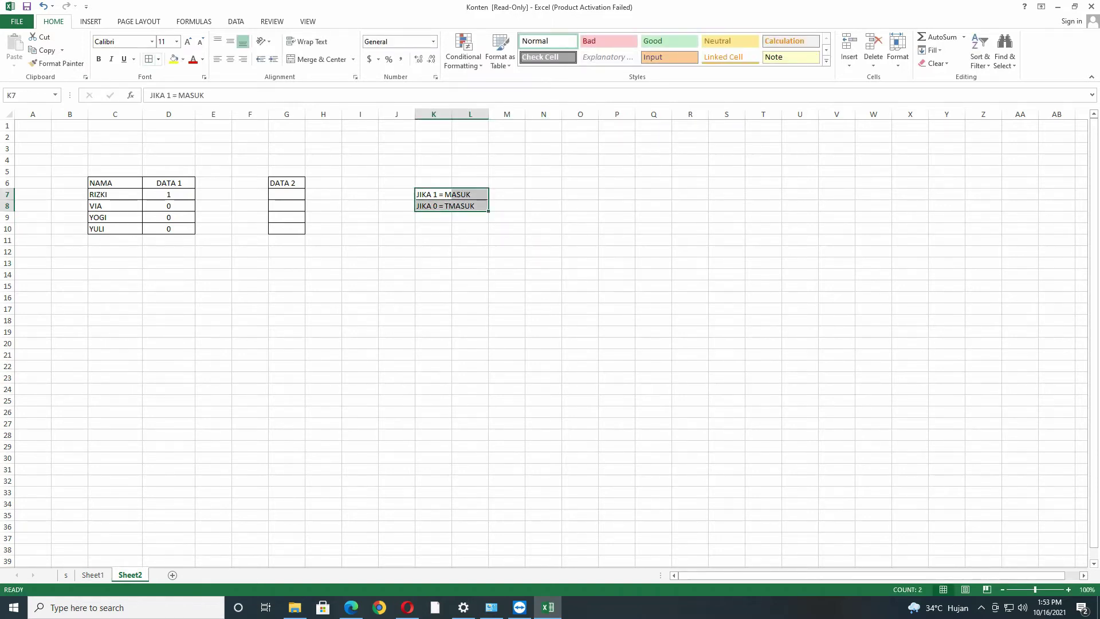
{"action": "left_click", "coordinate": [321, 59]}
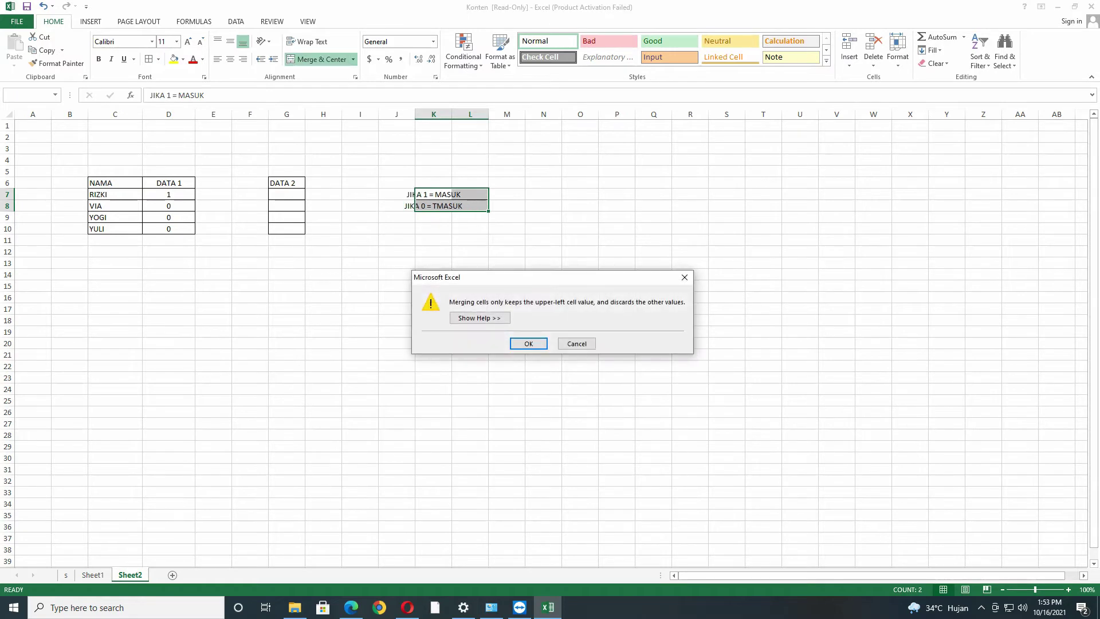
{"action": "left_click", "coordinate": [685, 277]}
{"action": "left_click", "coordinate": [580, 263]}
{"action": "left_click", "coordinate": [507, 229]}
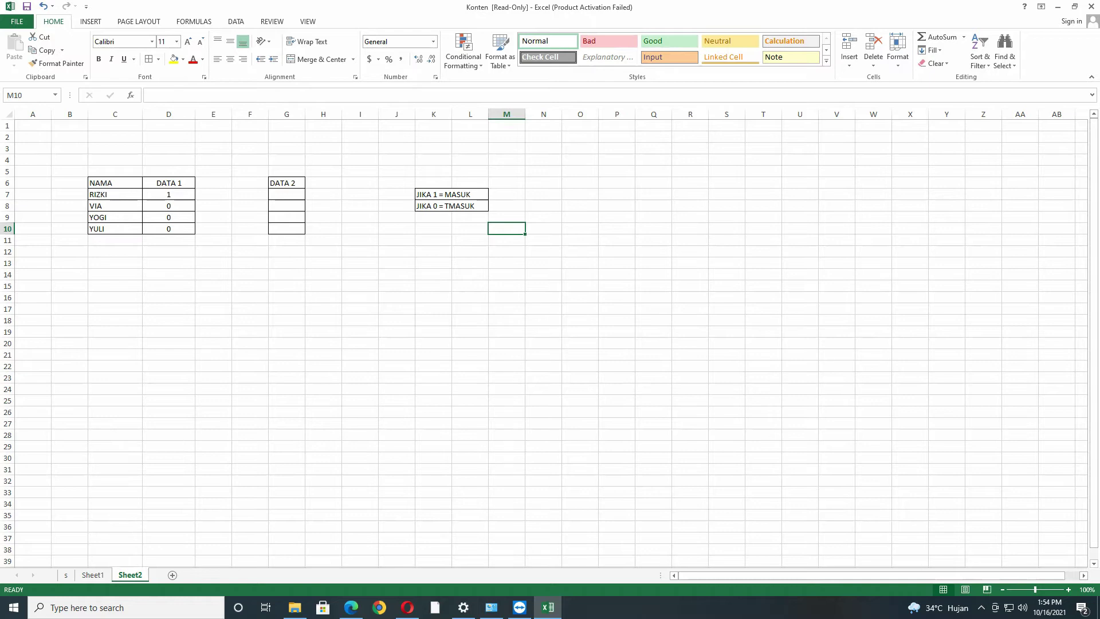
Move the two bordered condition notes from K7:L8 to D12:E13, below the DATA 1 table.
{"action": "left_click_drag", "start_coordinate": [424, 194], "coordinate": [484, 206]}
{"action": "key", "text": "ctrl+c"}
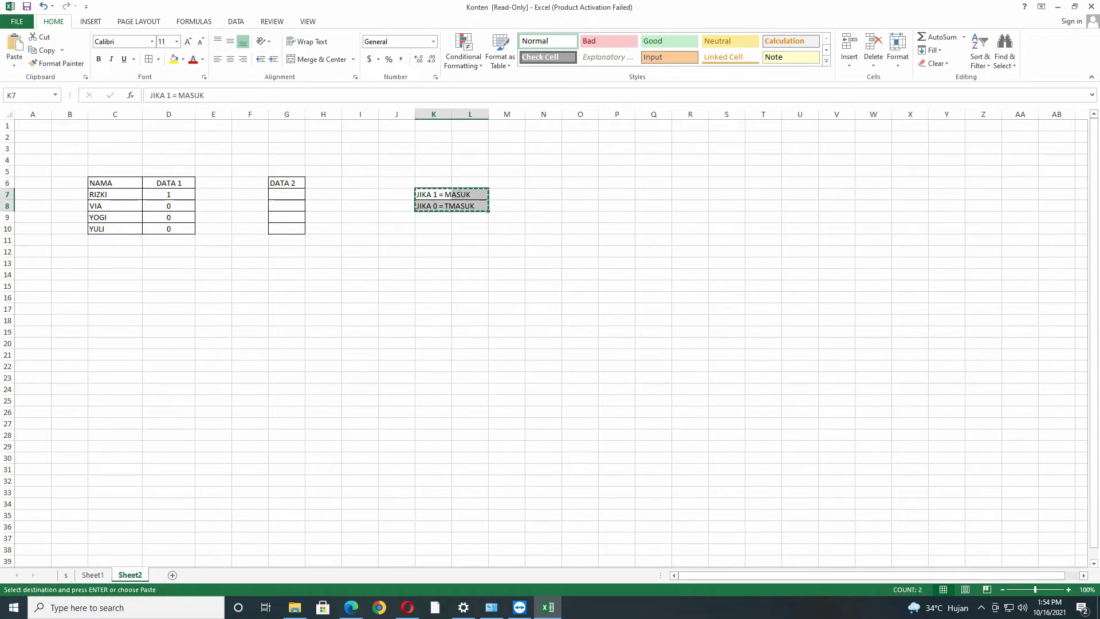
{"action": "left_click", "coordinate": [168, 252]}
{"action": "key", "text": "ctrl+v"}
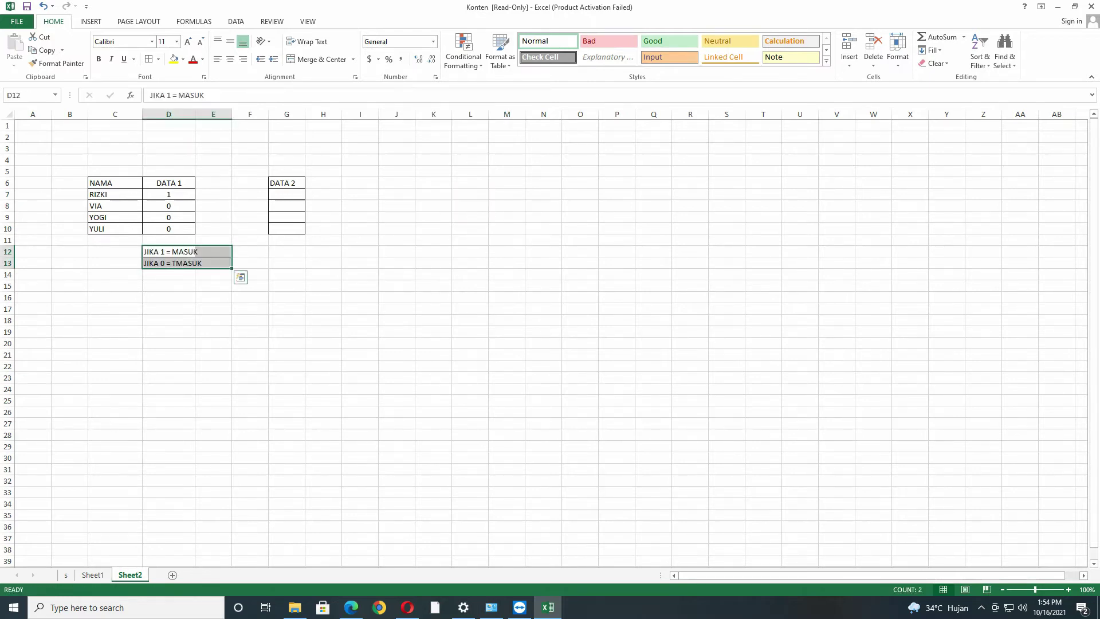
{"action": "left_click", "coordinate": [213, 251]}
{"action": "left_click", "coordinate": [169, 286]}
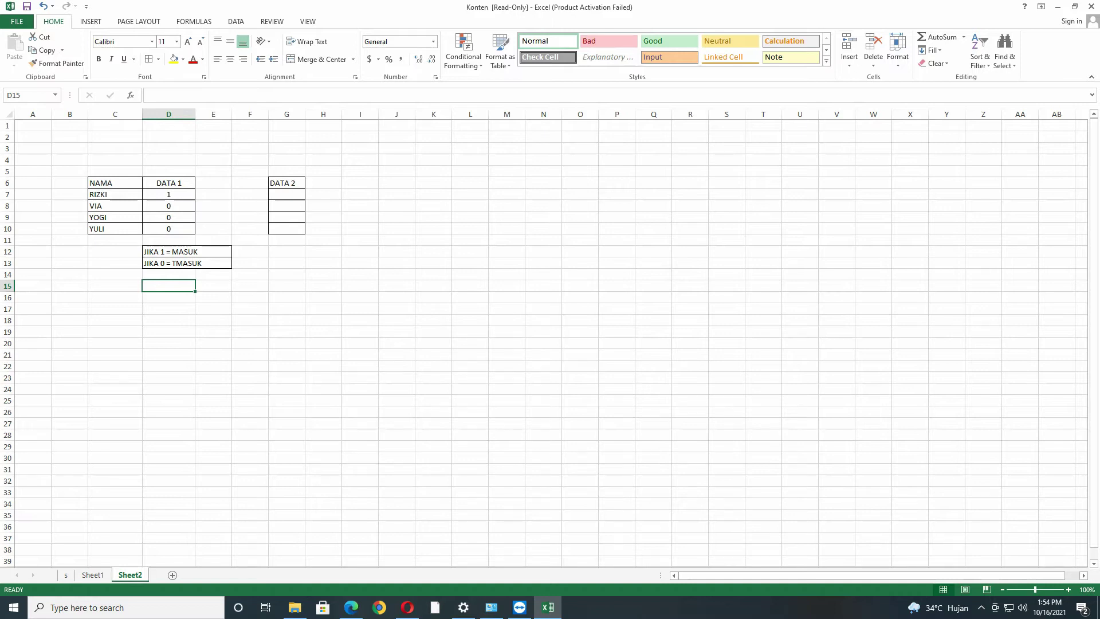
Enter the formula =IF(D7=1,"masuk","tmasuk") in cell G7 under DATA 2.
{"action": "left_click", "coordinate": [287, 195]}
{"action": "left_click_drag", "start_coordinate": [286, 183], "coordinate": [286, 228]}
{"action": "left_click", "coordinate": [360, 218]}
{"action": "left_click", "coordinate": [286, 195]}
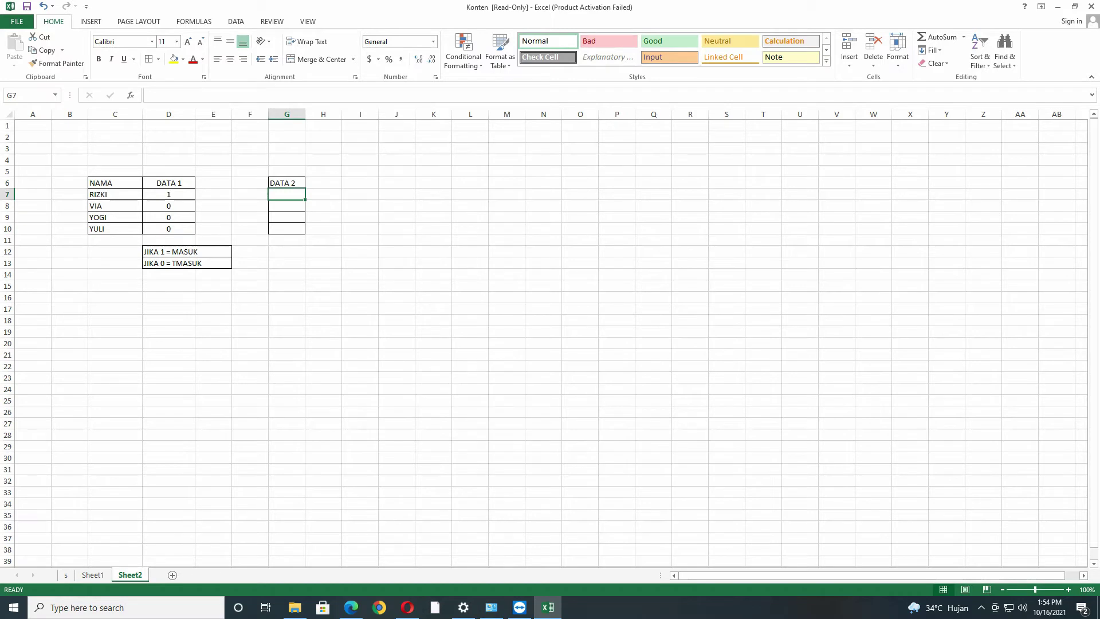
{"action": "type", "text": "=if"}
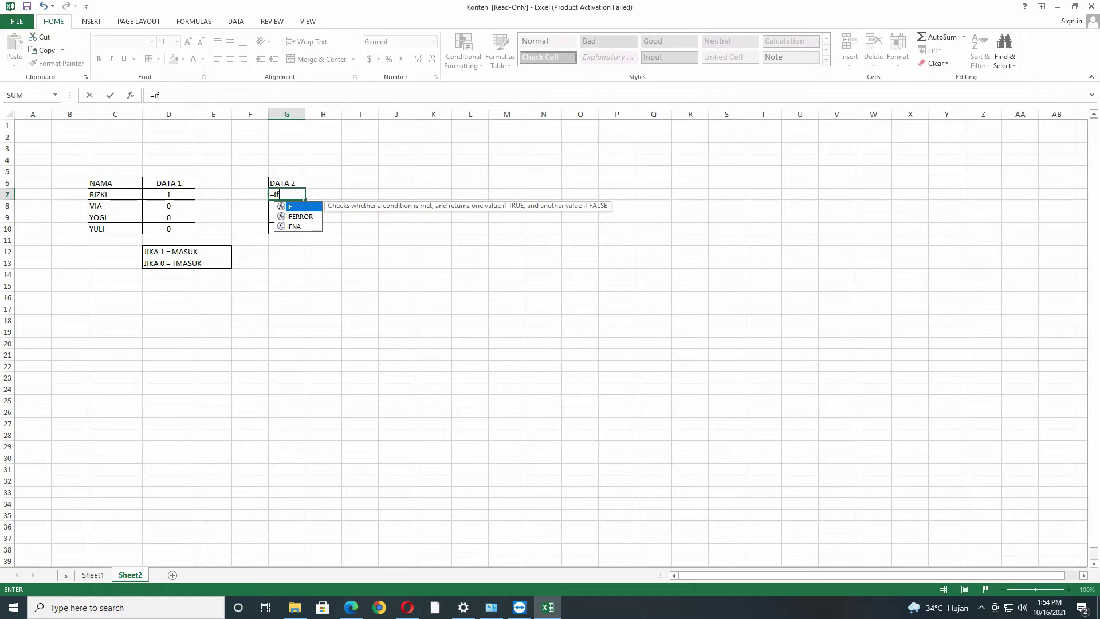
{"action": "key", "text": "Tab"}
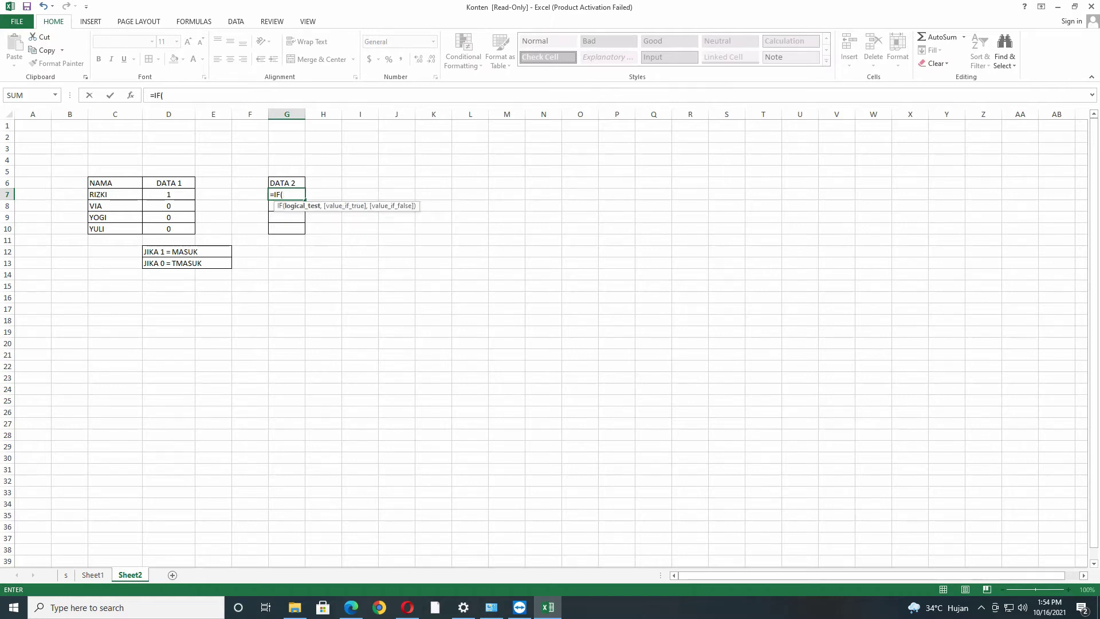
{"action": "left_click", "coordinate": [169, 194]}
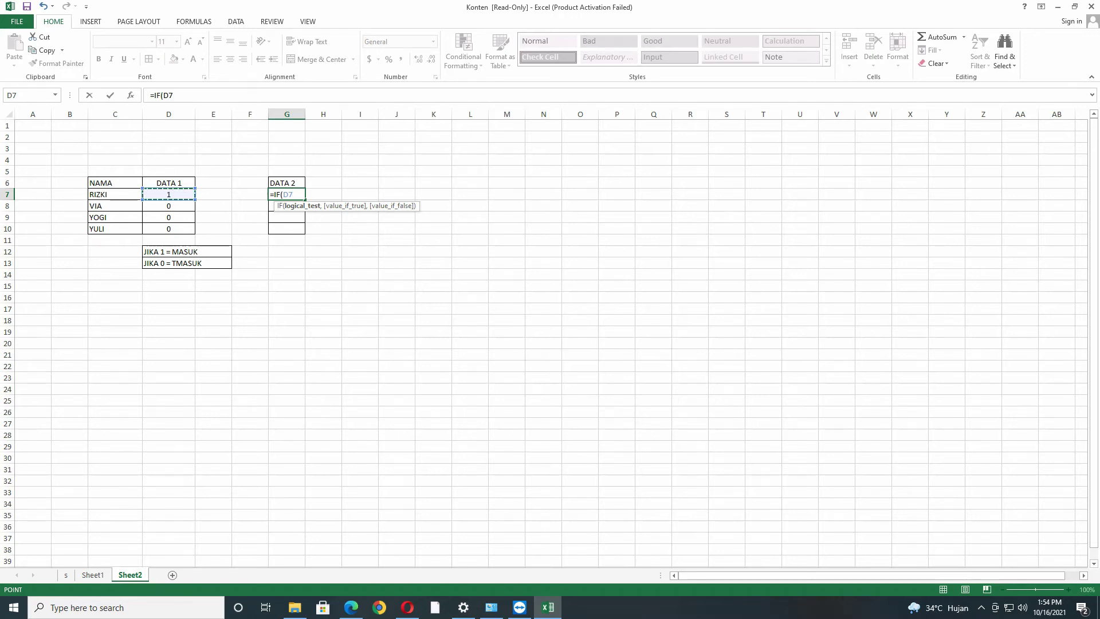
{"action": "type", "text": "="}
{"action": "key", "text": "BackSpace"}
{"action": "key", "text": "BackSpace"}
{"action": "type", "text": "=1,"}
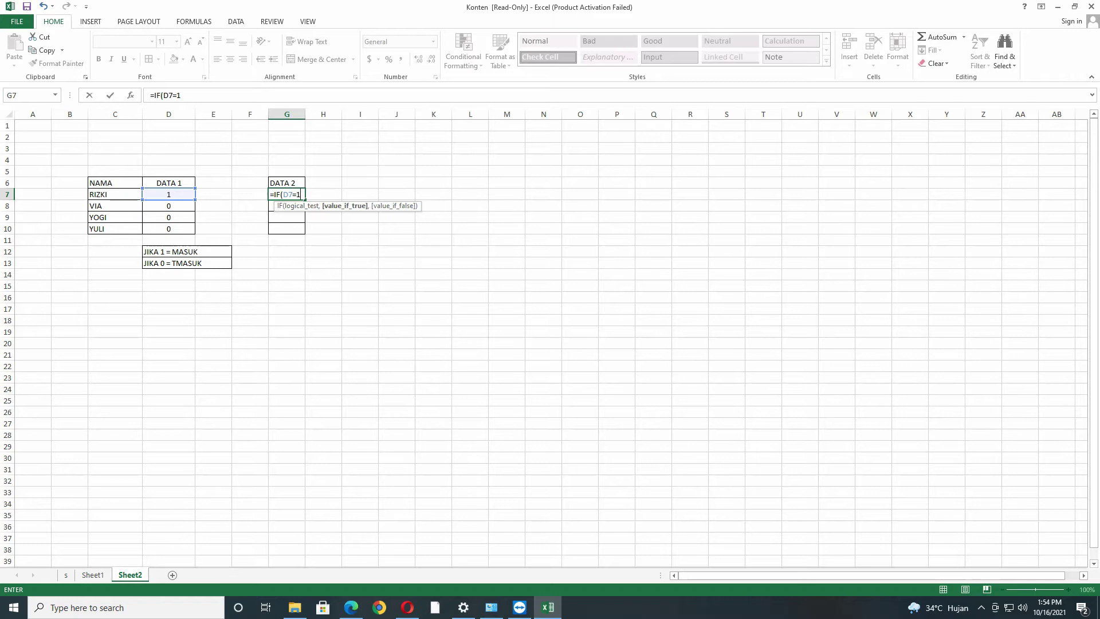
{"action": "type", "text": "\"masuk\",\""}
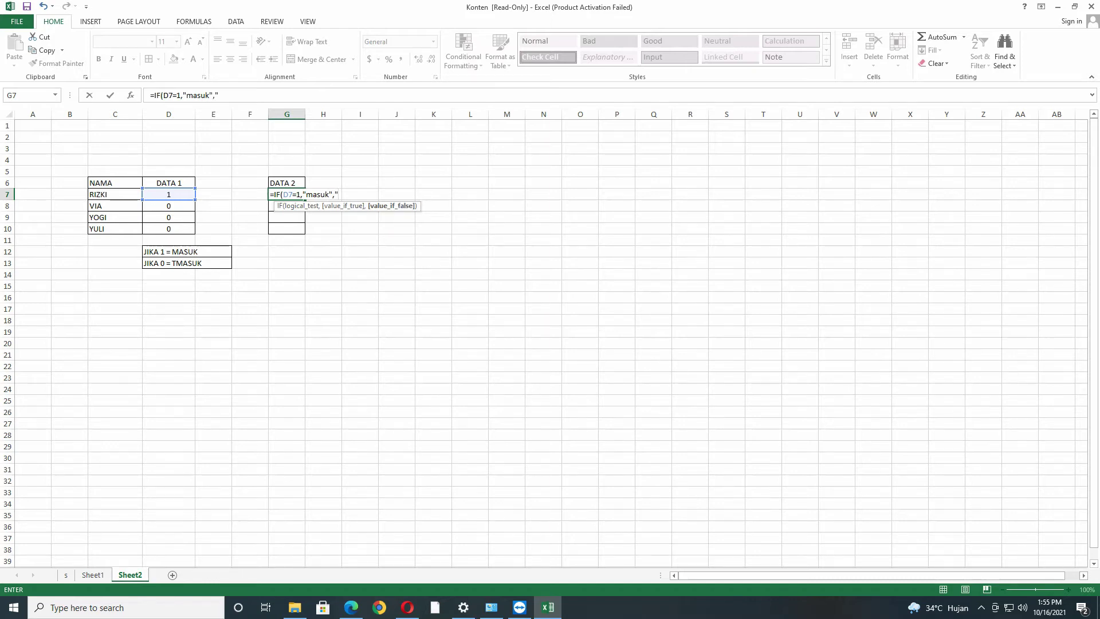
{"action": "type", "text": "tmasuk"}
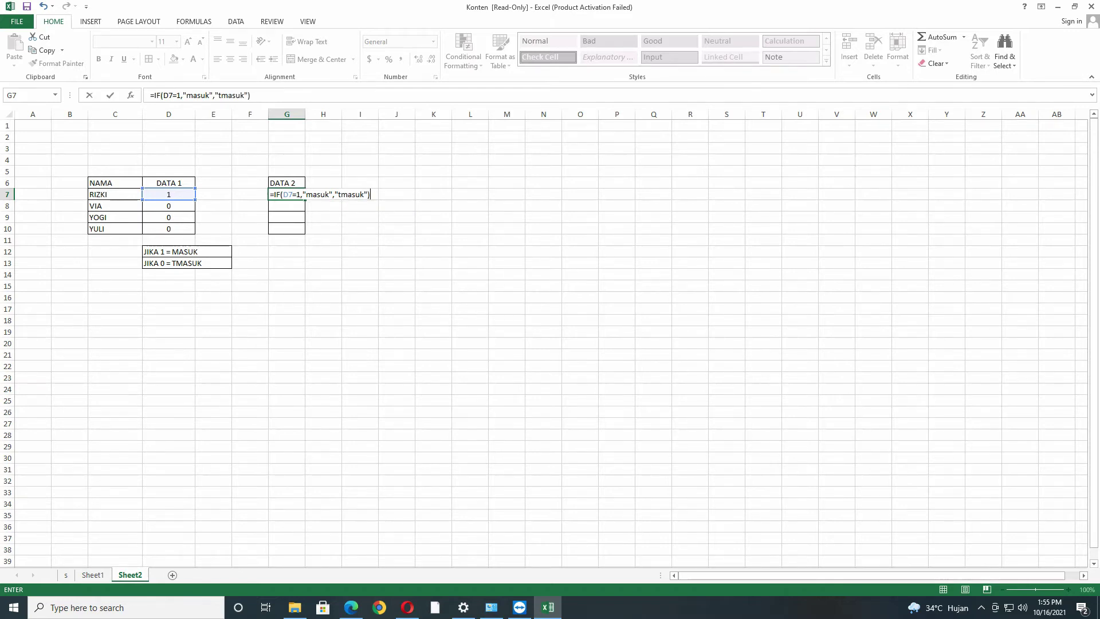
{"action": "key", "text": "Return"}
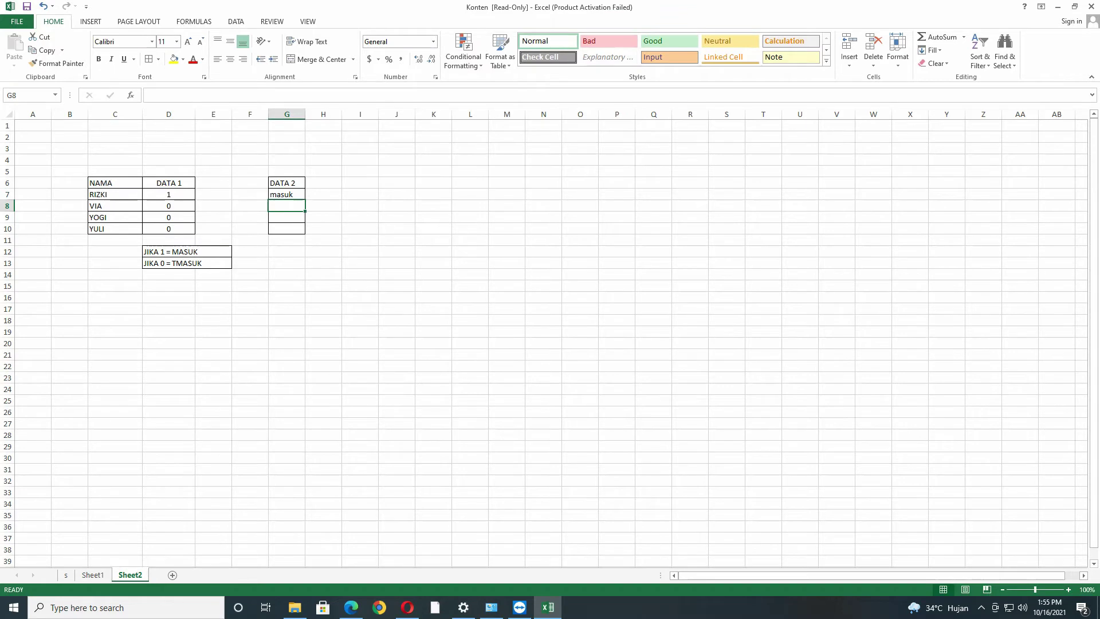
Fill the IF formula from G7 down through G10.
{"action": "left_click", "coordinate": [286, 195]}
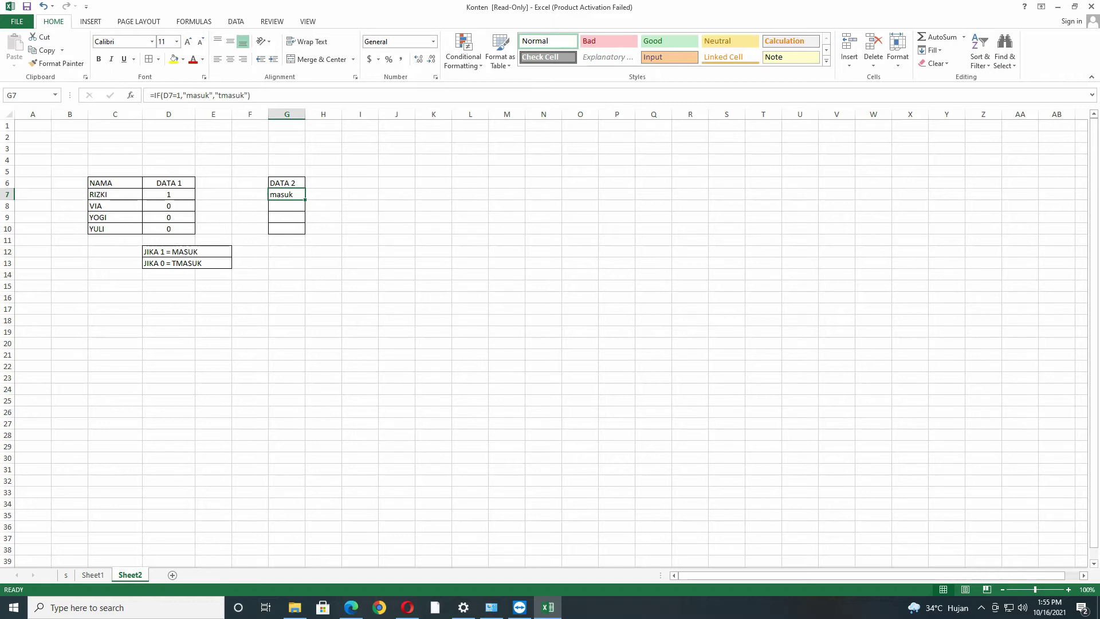
{"action": "left_click", "coordinate": [169, 195]}
{"action": "left_click", "coordinate": [168, 206]}
{"action": "left_click", "coordinate": [168, 195]}
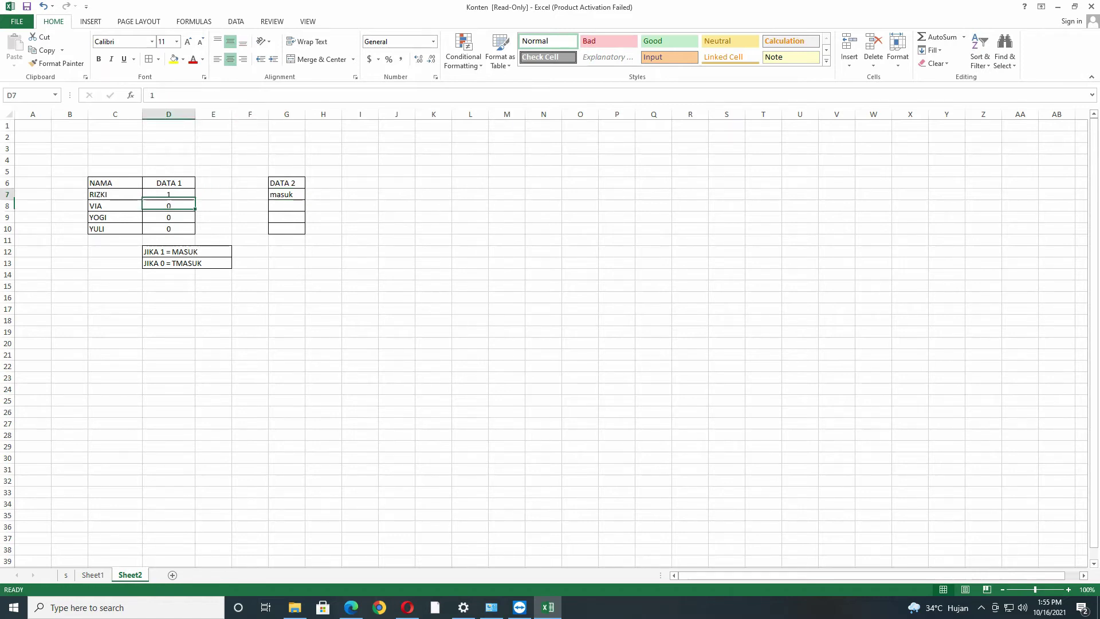
{"action": "left_click", "coordinate": [169, 206]}
{"action": "left_click", "coordinate": [286, 195]}
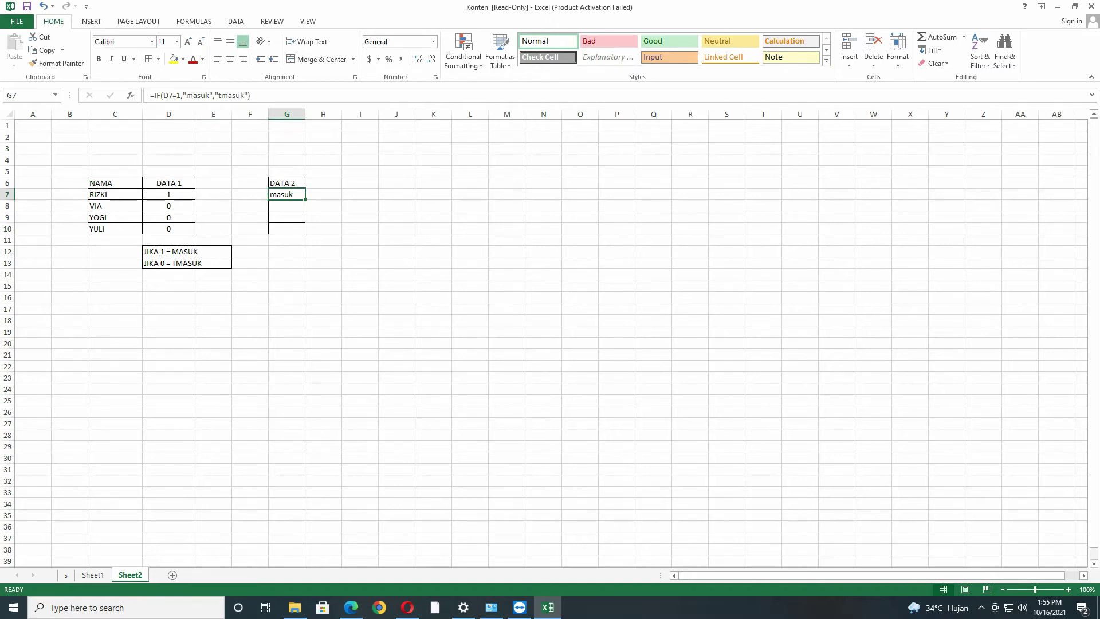
{"action": "left_click_drag", "start_coordinate": [305, 199], "coordinate": [306, 234]}
{"action": "left_click", "coordinate": [316, 218]}
{"action": "left_click", "coordinate": [287, 206]}
{"action": "left_click", "coordinate": [286, 218]}
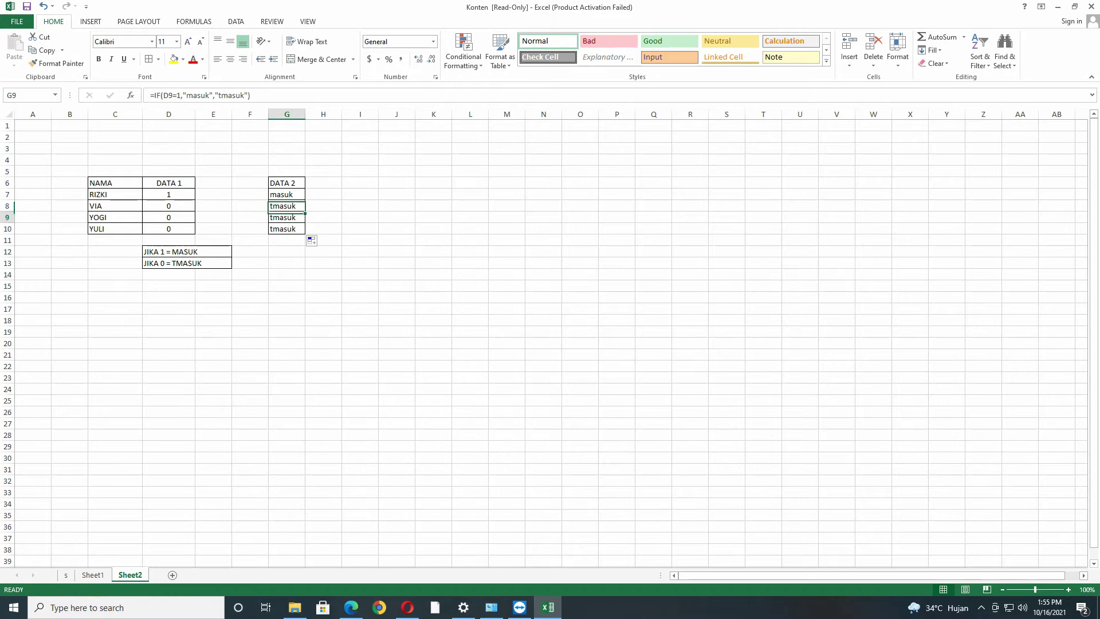
Change the DATA 1 value in cell D8 to 1.
{"action": "left_click", "coordinate": [169, 206]}
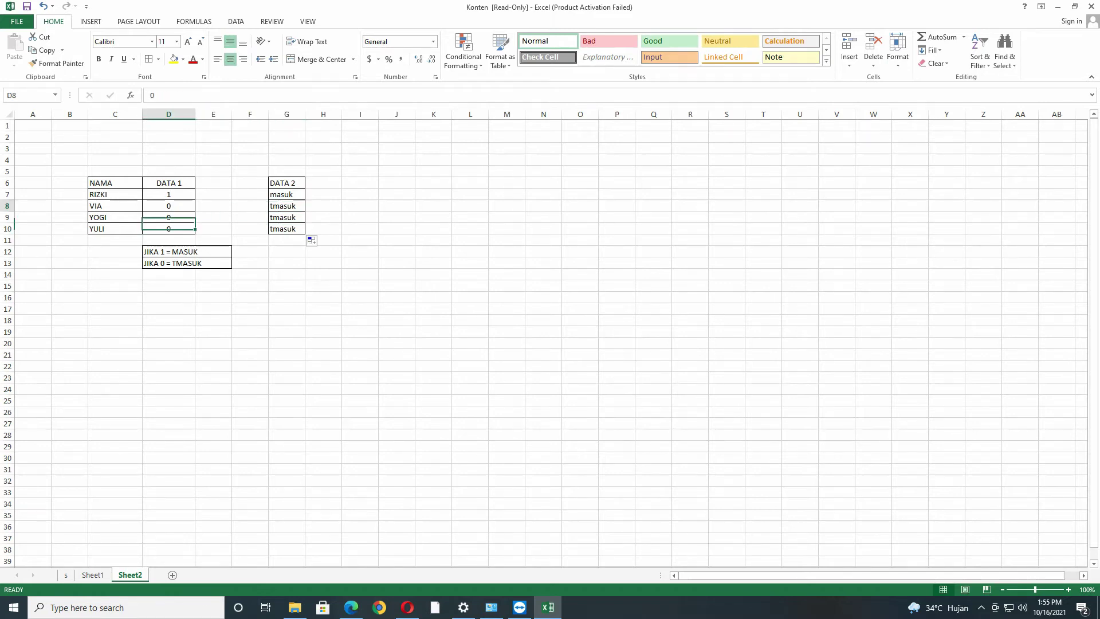
{"action": "key", "text": "F2"}
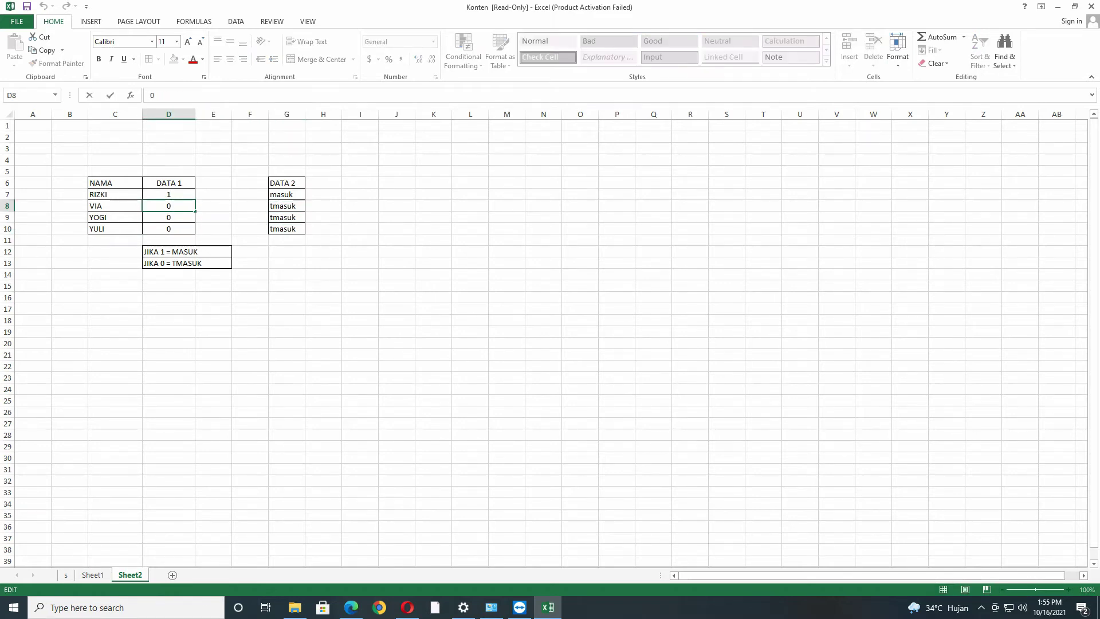
{"action": "key", "text": "BackSpace"}
{"action": "type", "text": "1"}
{"action": "key", "text": "Return"}
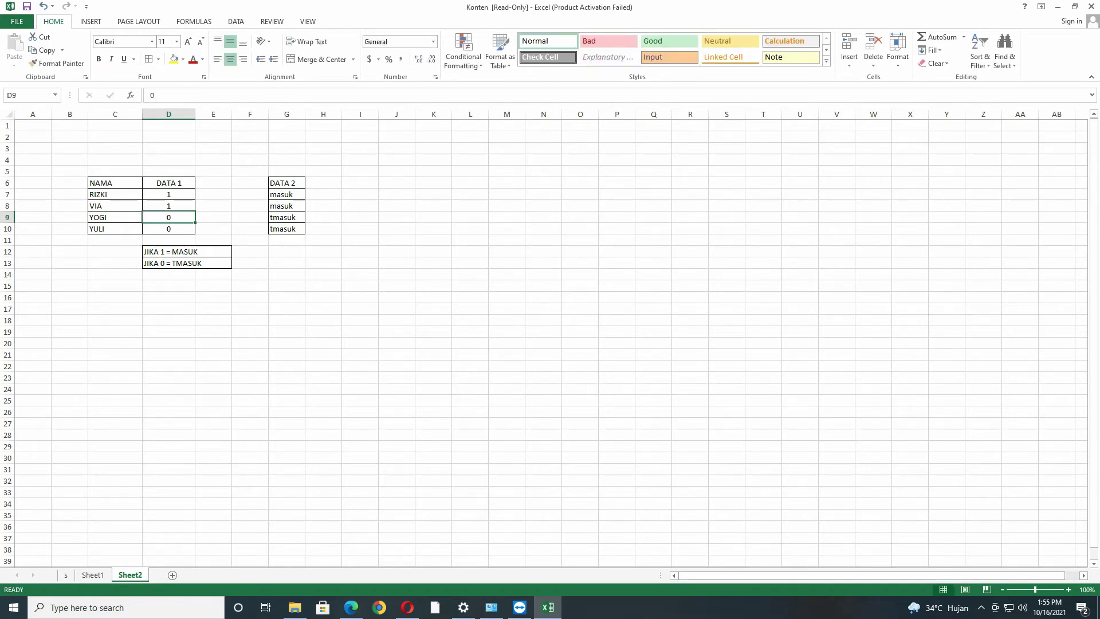
Examine the IF formulas in the DATA 2 column, highlighting the complete formula of cell G7.
{"action": "left_click", "coordinate": [287, 206]}
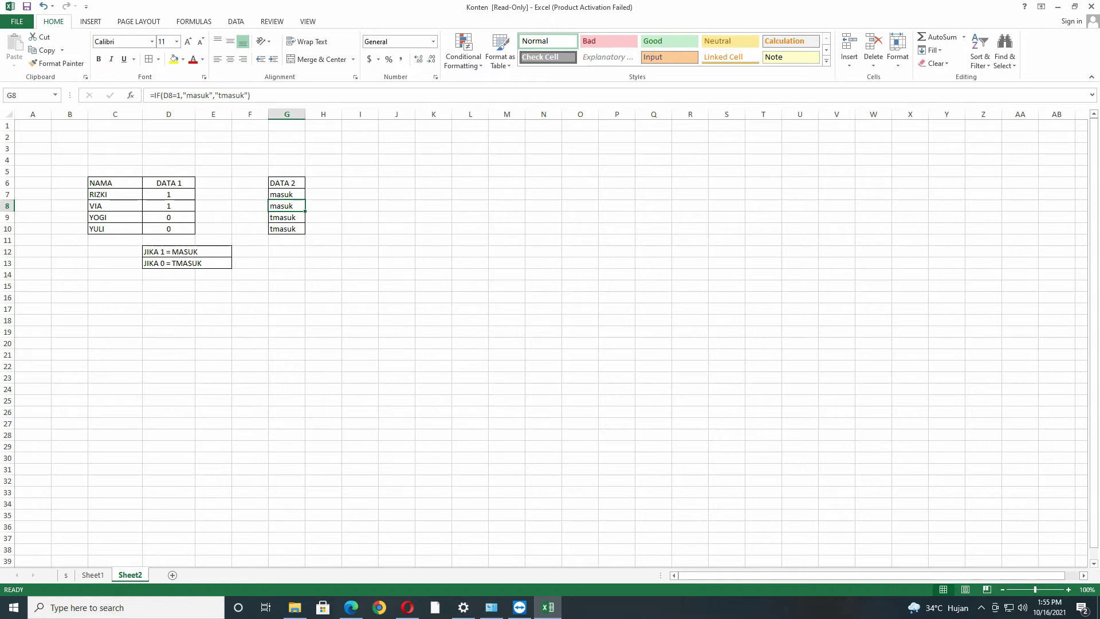
{"action": "key", "text": "Down"}
{"action": "key", "text": "Down"}
{"action": "key", "text": "Up"}
{"action": "key", "text": "Right"}
{"action": "key", "text": "Up"}
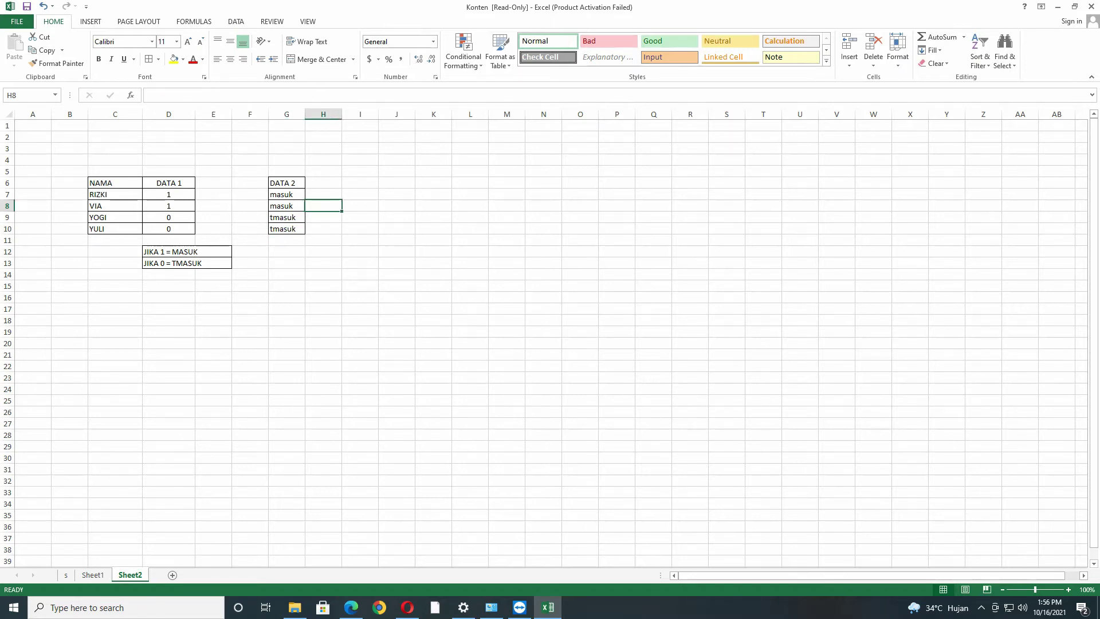
{"action": "key", "text": "Left"}
{"action": "key", "text": "Up"}
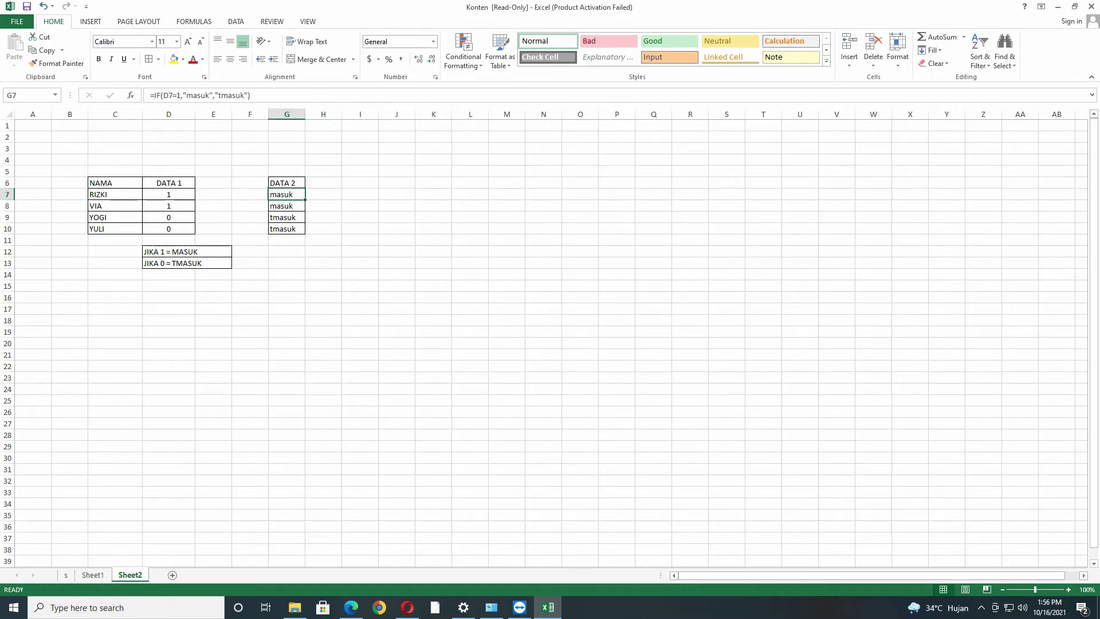
{"action": "left_click", "coordinate": [253, 95]}
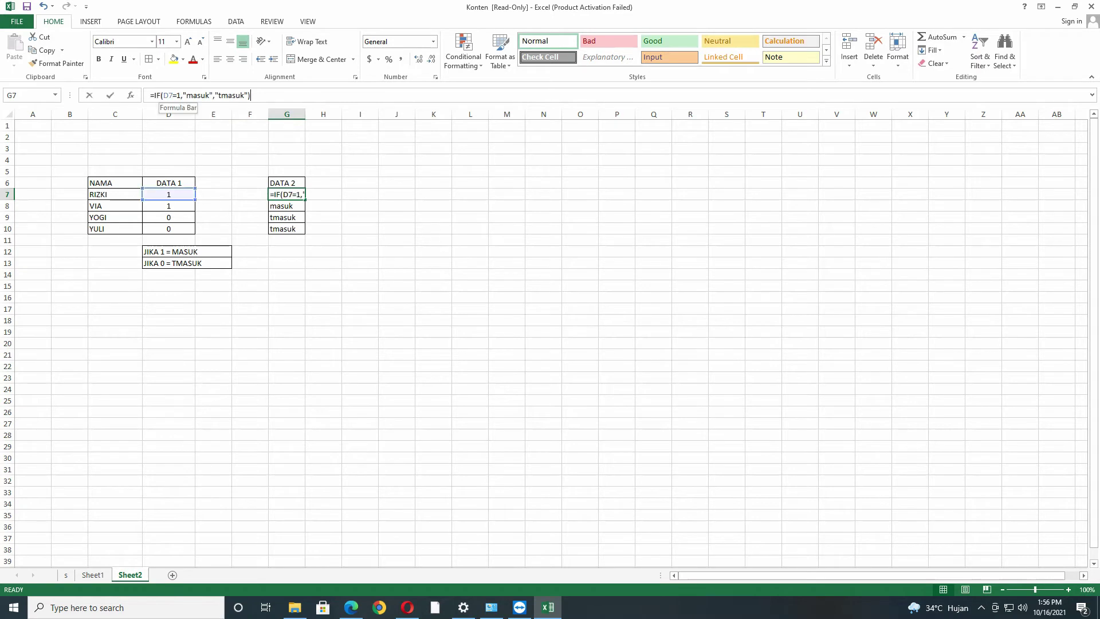
{"action": "left_click_drag", "start_coordinate": [252, 95], "coordinate": [150, 95]}
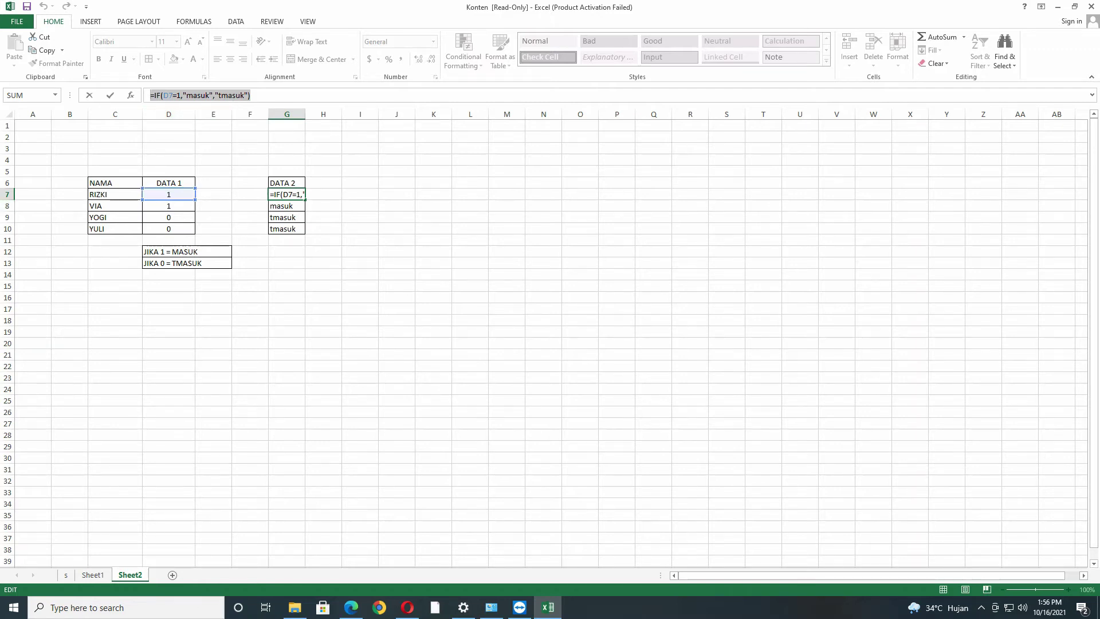
Change the IF formula's false result in cell G7 from tmasuk to "Alfa".
{"action": "left_click", "coordinate": [185, 96]}
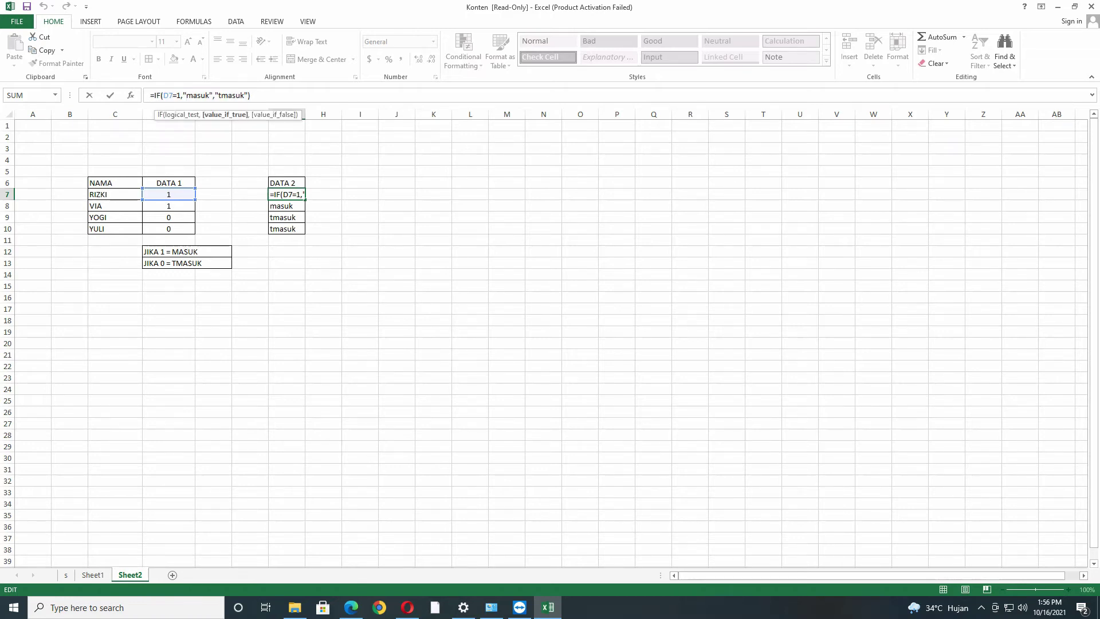
{"action": "left_click", "coordinate": [251, 95]}
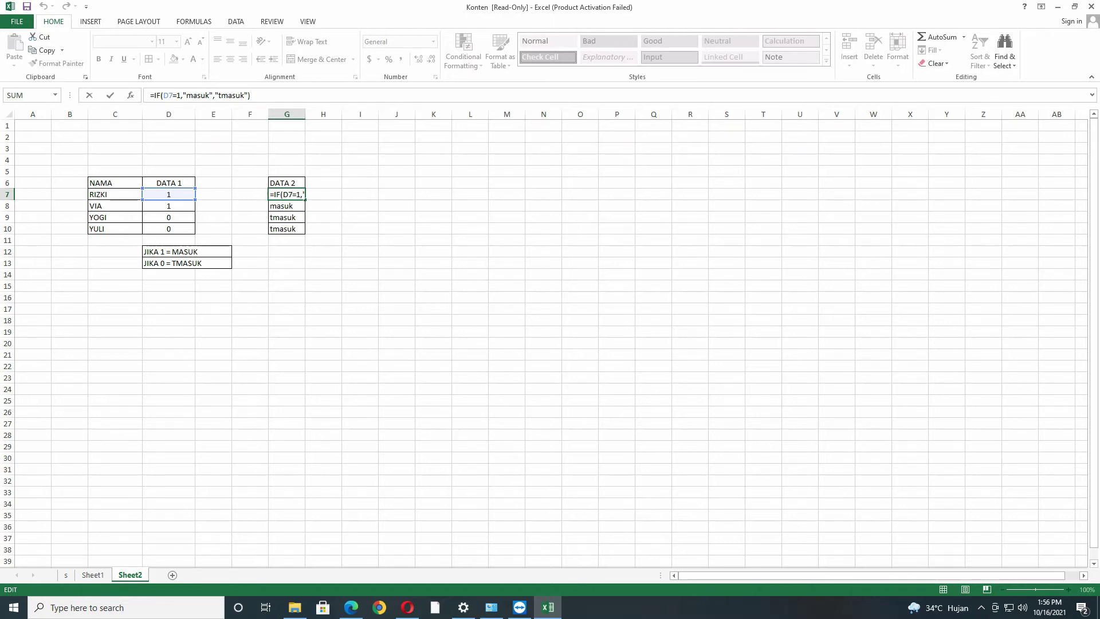
{"action": "left_click_drag", "start_coordinate": [210, 95], "coordinate": [186, 95]}
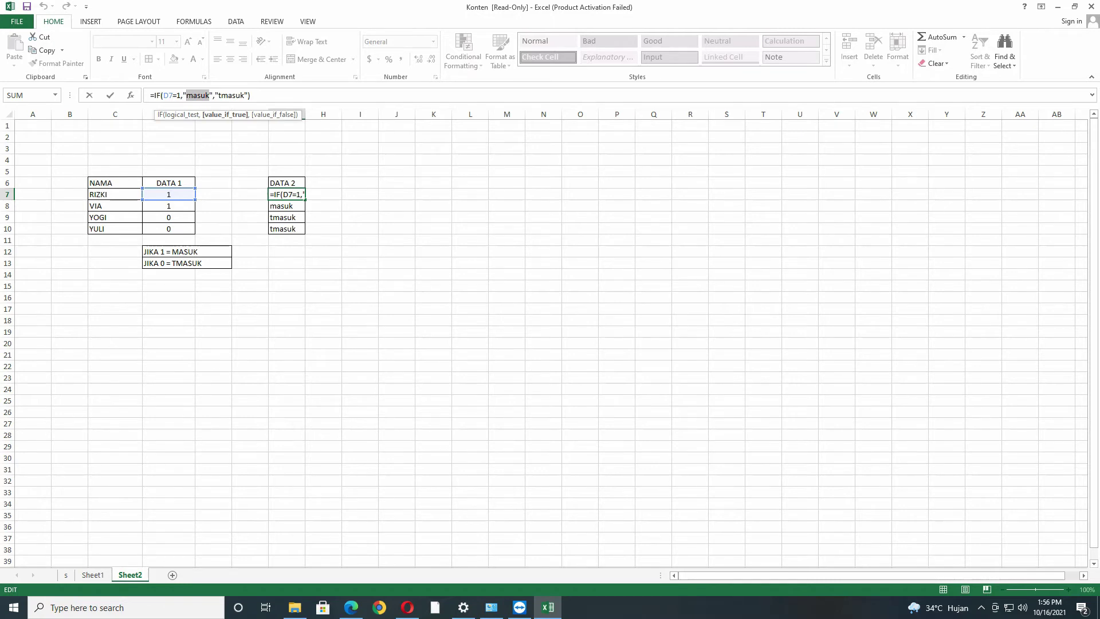
{"action": "left_click_drag", "start_coordinate": [244, 95], "coordinate": [219, 96]}
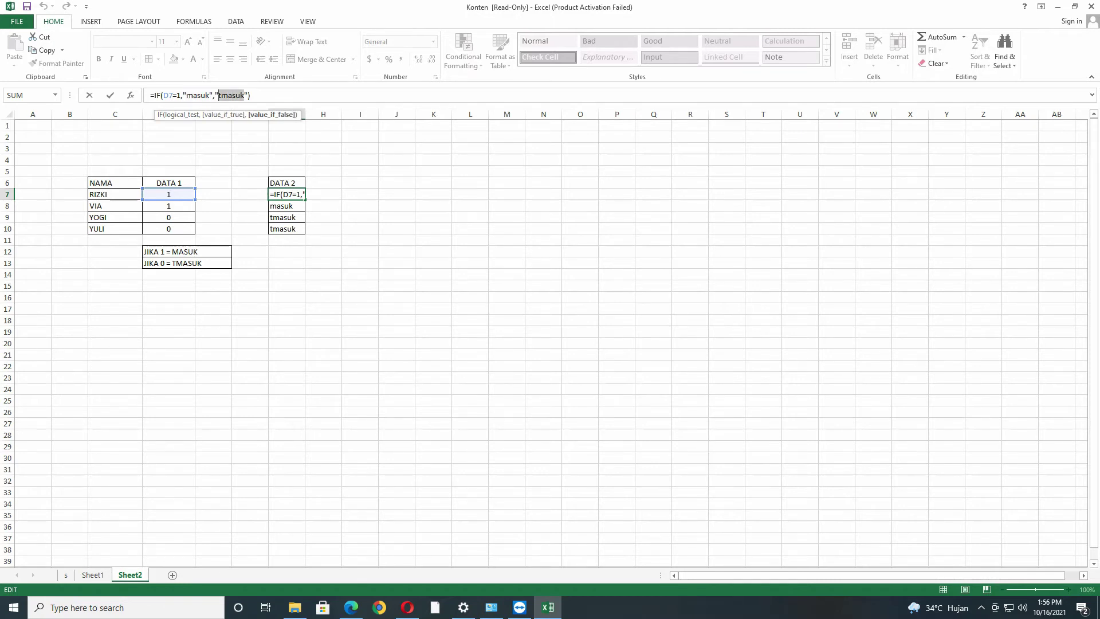
{"action": "type", "text": "Alfa"}
{"action": "key", "text": "Return"}
Fill the updated IF formula from G7 down through G10 and review the formulas in G9 and G10.
{"action": "left_click", "coordinate": [286, 195]}
{"action": "left_click_drag", "start_coordinate": [306, 200], "coordinate": [304, 229]}
{"action": "left_click", "coordinate": [321, 228]}
{"action": "left_click", "coordinate": [286, 218]}
{"action": "left_click", "coordinate": [286, 229]}
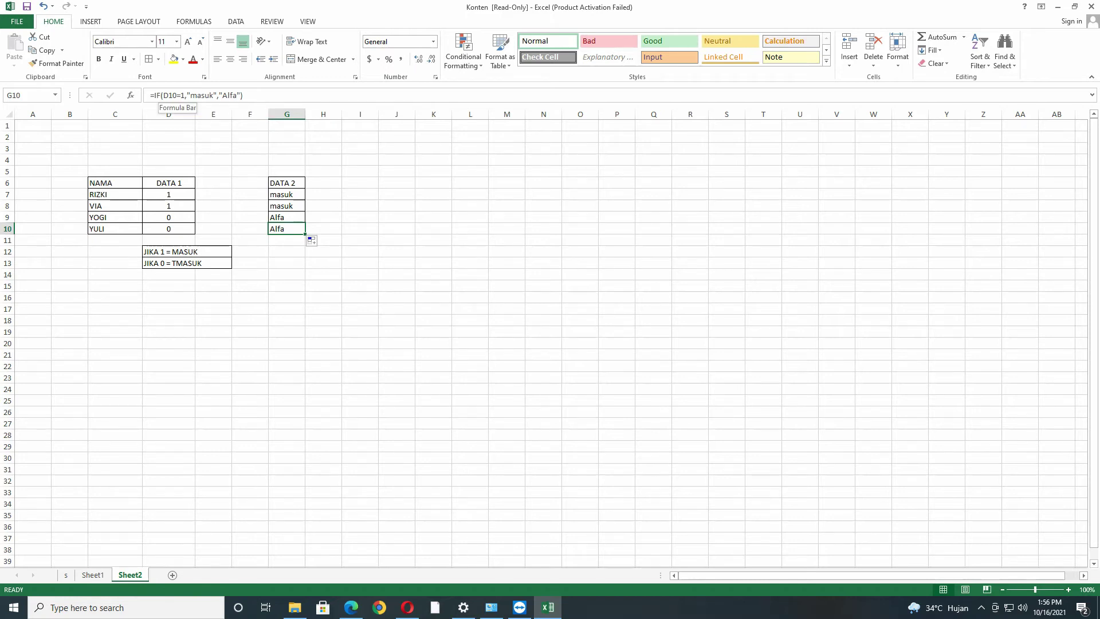
{"action": "left_click", "coordinate": [197, 95]}
{"action": "left_click", "coordinate": [224, 95]}
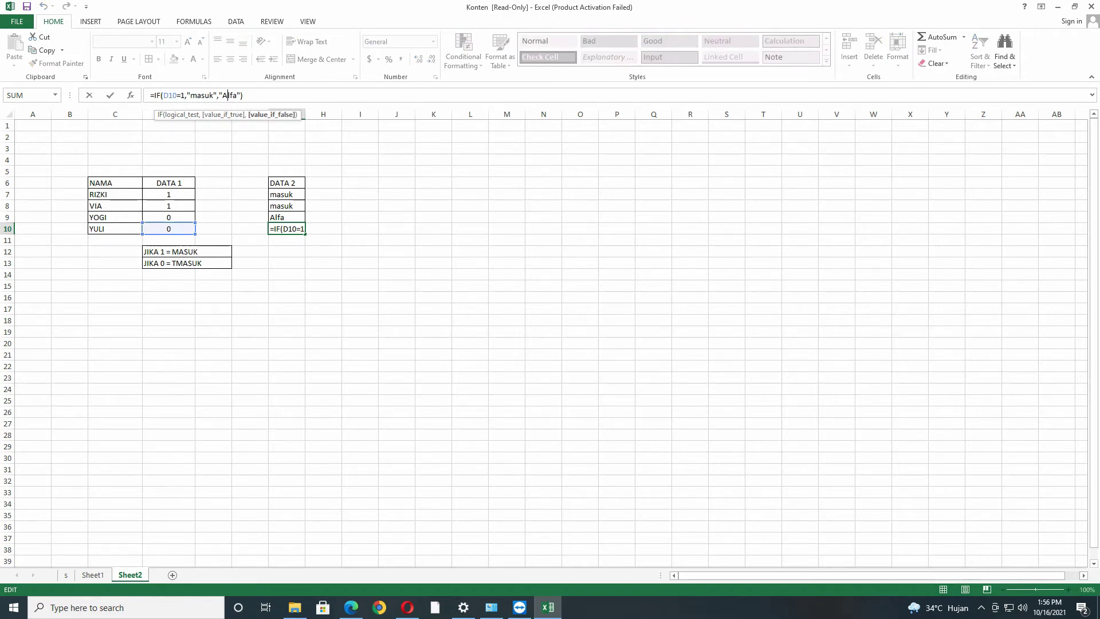
{"action": "left_click", "coordinate": [195, 95]}
{"action": "left_click", "coordinate": [172, 195]}
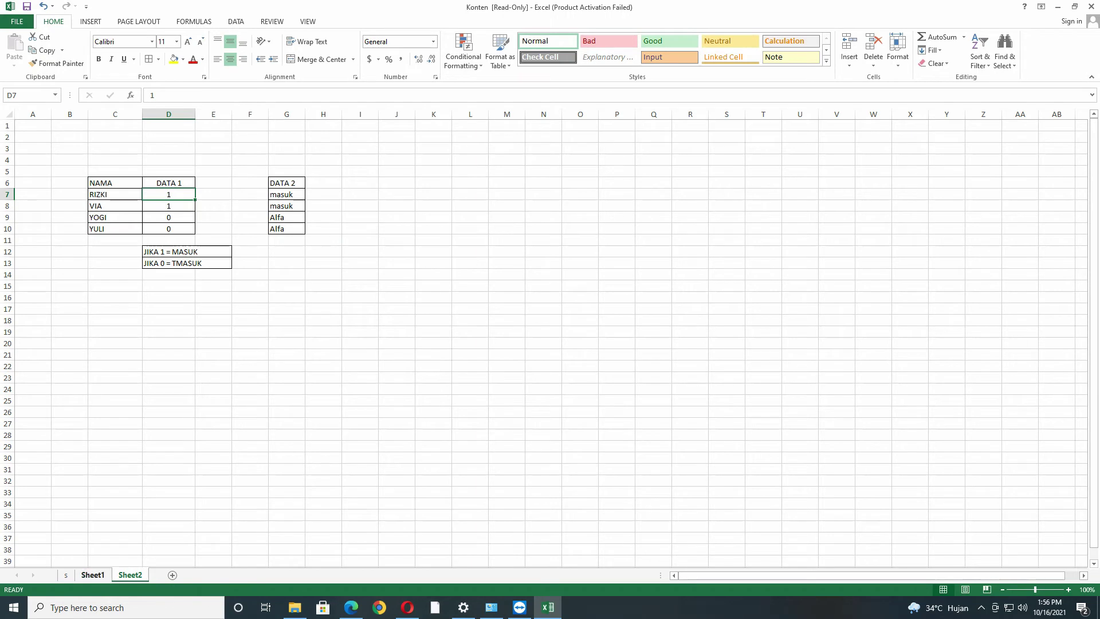
Switch to Sheet1 and examine the Nilai-to-Grade criteria in L11:M15 and the scores in the NILAI column.
{"action": "left_click", "coordinate": [92, 574]}
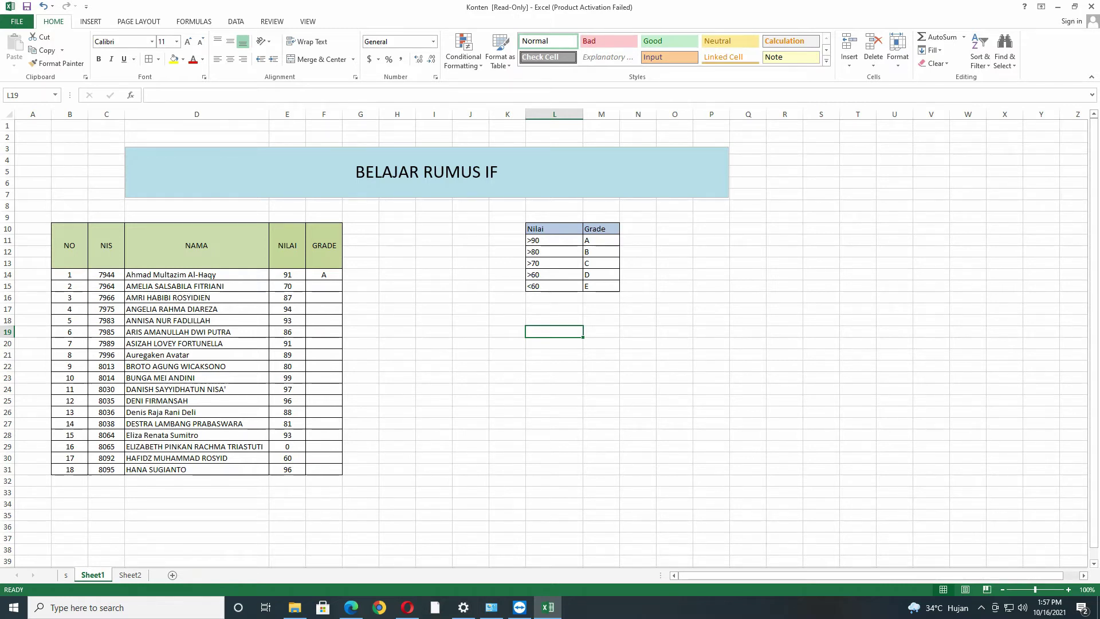
{"action": "left_click", "coordinate": [554, 241]}
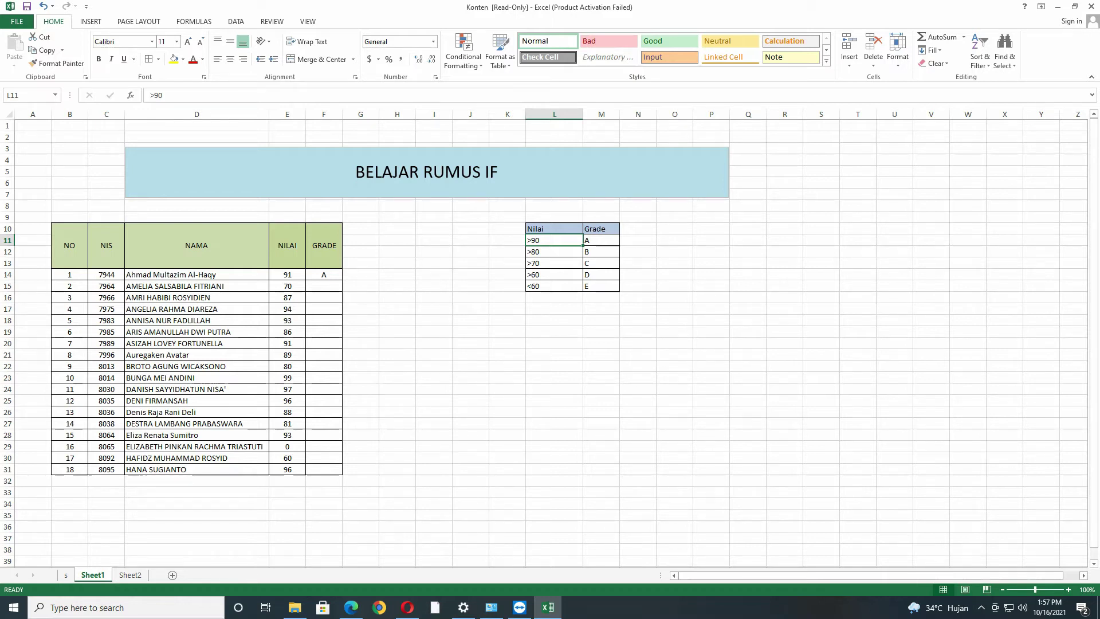
{"action": "key", "text": "Down"}
{"action": "key", "text": "Right"}
{"action": "key", "text": "Down"}
{"action": "key", "text": "Left"}
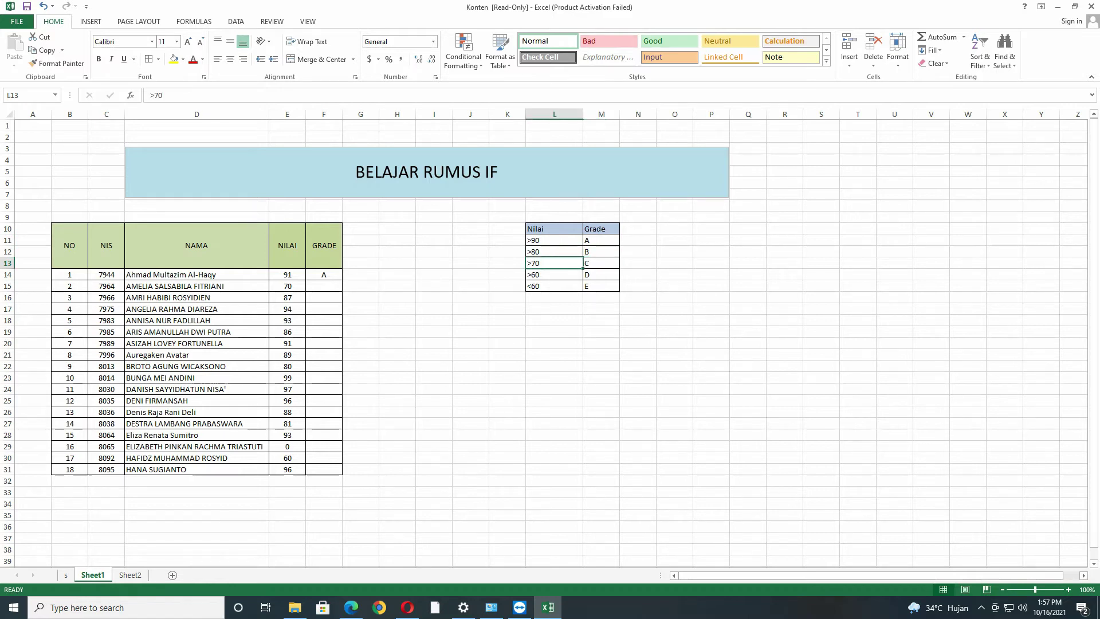
{"action": "key", "text": "shift+Right"}
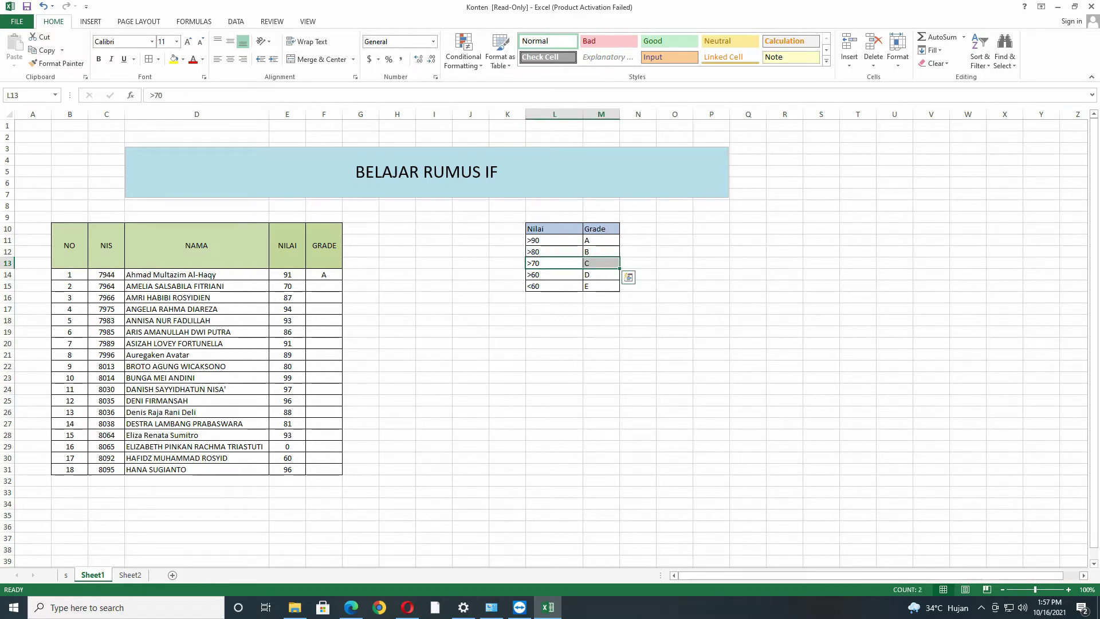
{"action": "key", "text": "Up"}
{"action": "key", "text": "shift+Right"}
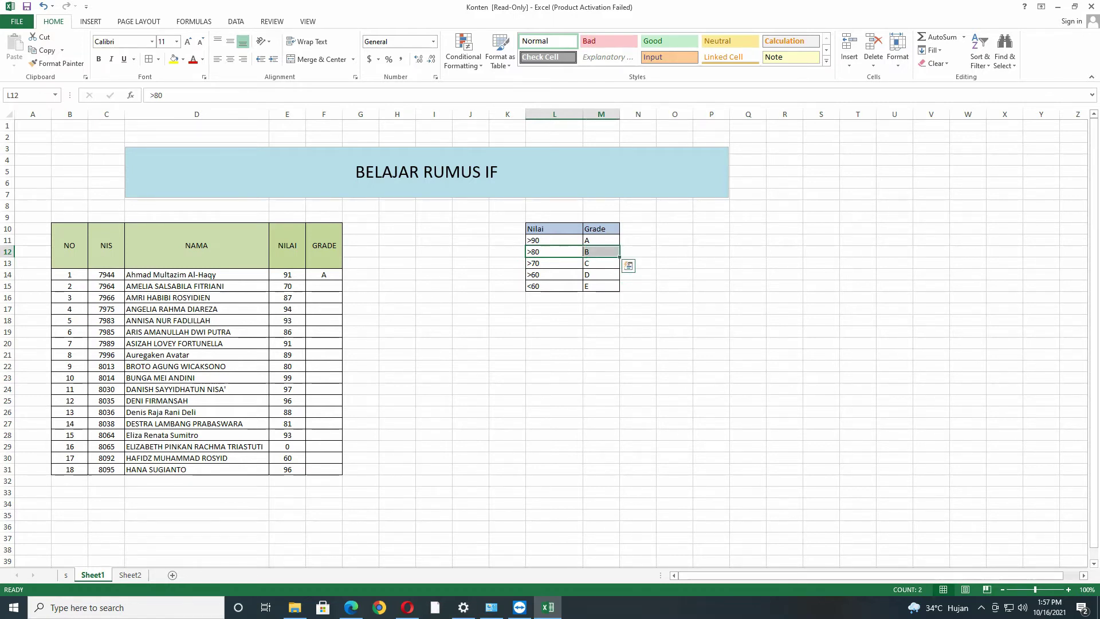
{"action": "left_click", "coordinate": [601, 264]}
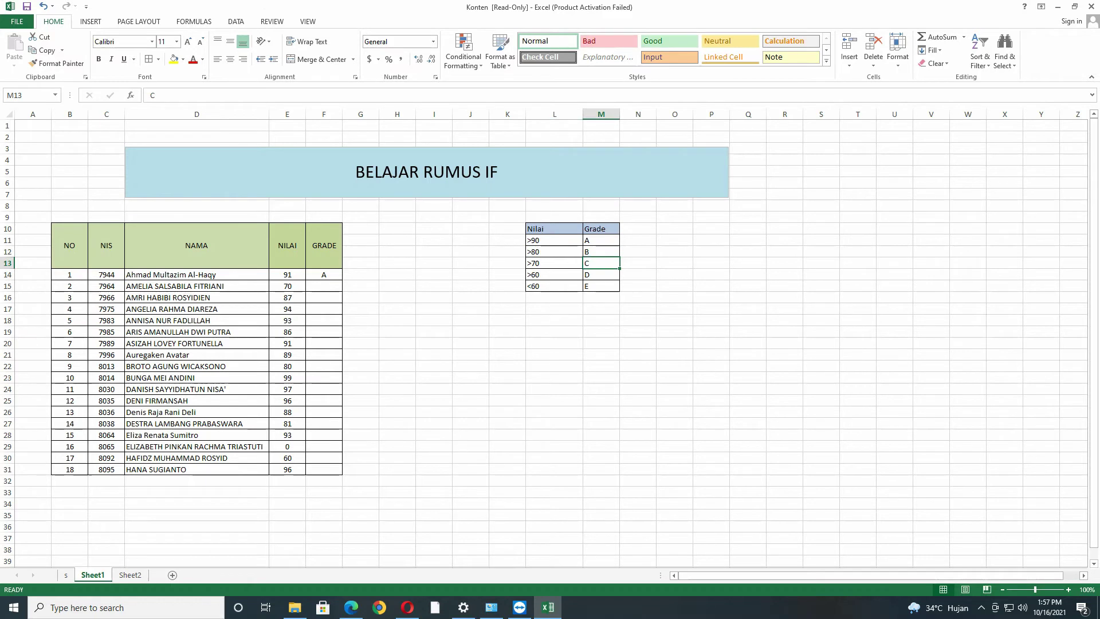
{"action": "left_click", "coordinate": [601, 252]}
{"action": "left_click", "coordinate": [554, 286]}
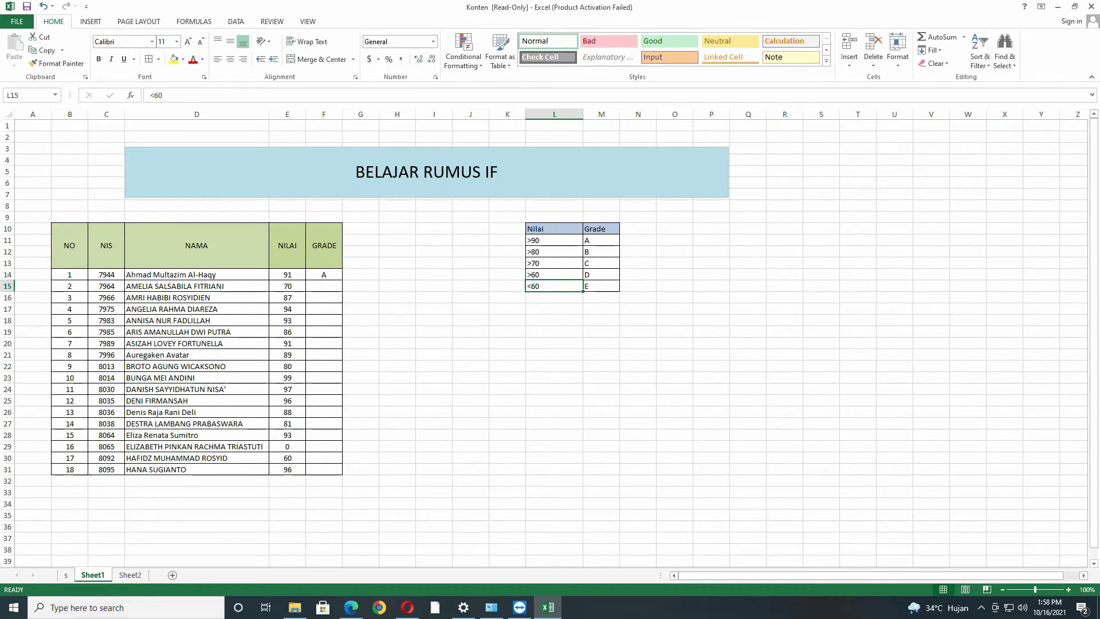
{"action": "left_click", "coordinate": [601, 285]}
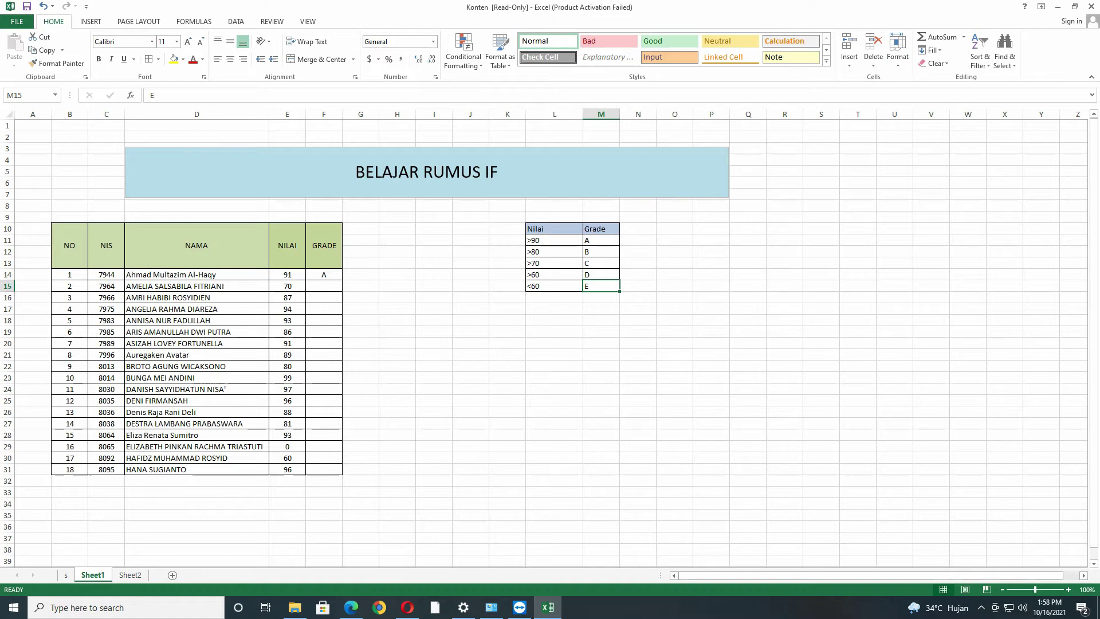
{"action": "left_click_drag", "start_coordinate": [287, 309], "coordinate": [288, 469]}
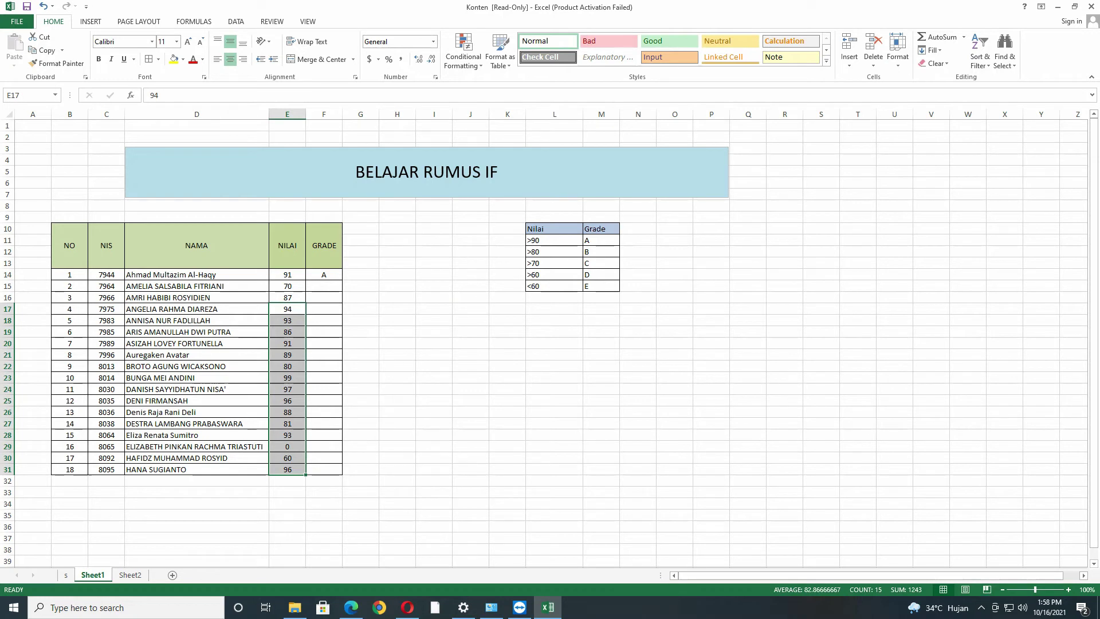
Enter the nested formula =IF(E15>90,"A",IF(E15>80,"B","C")) in grade cell F15.
{"action": "left_click", "coordinate": [324, 286]}
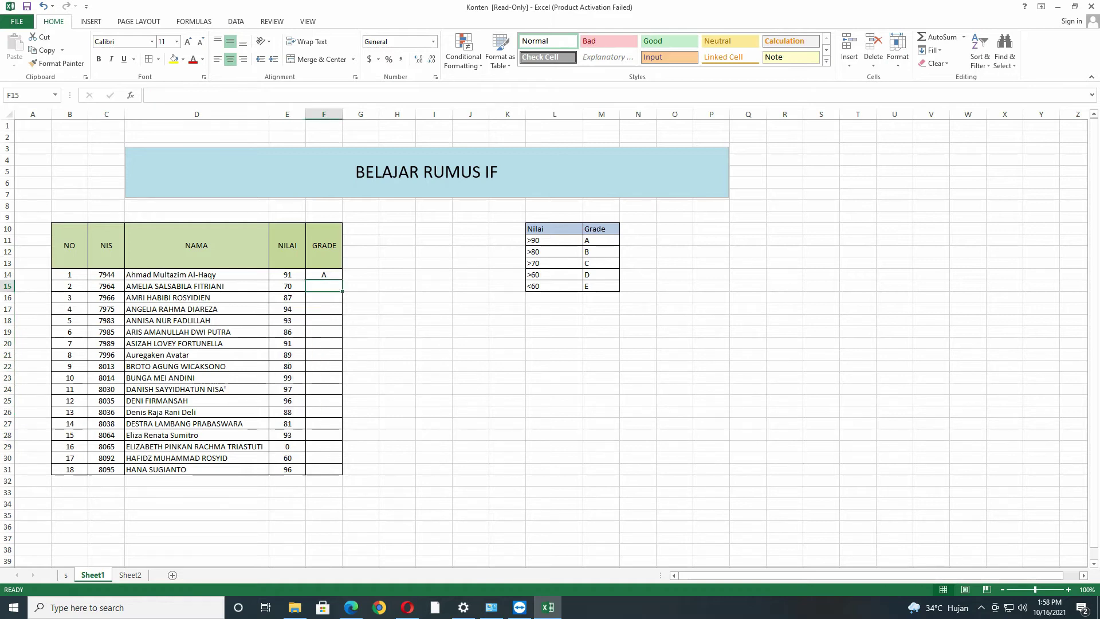
{"action": "left_click", "coordinate": [151, 95]}
{"action": "type", "text": "=IF("}
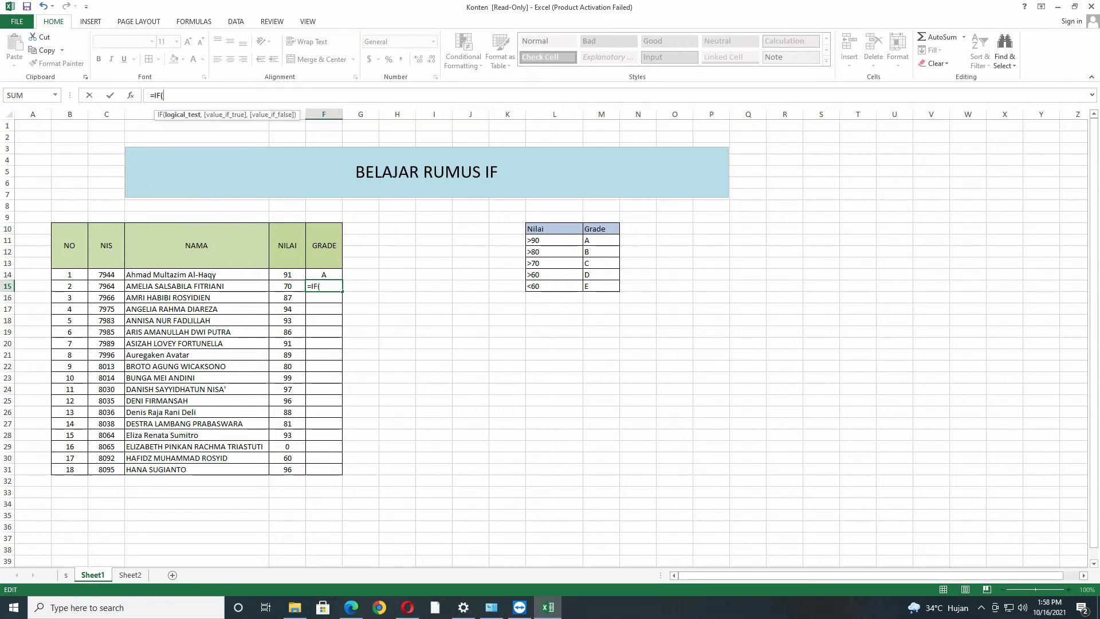
{"action": "left_click", "coordinate": [287, 286]}
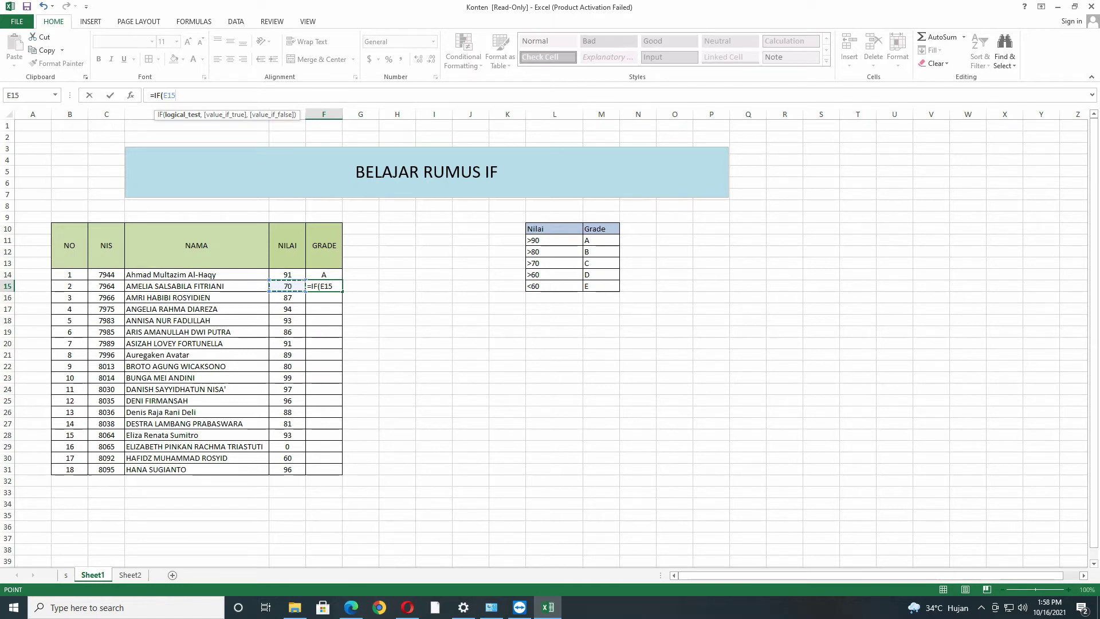
{"action": "type", "text": "="}
{"action": "key", "text": "BackSpace"}
{"action": "type", "text": "90,"}
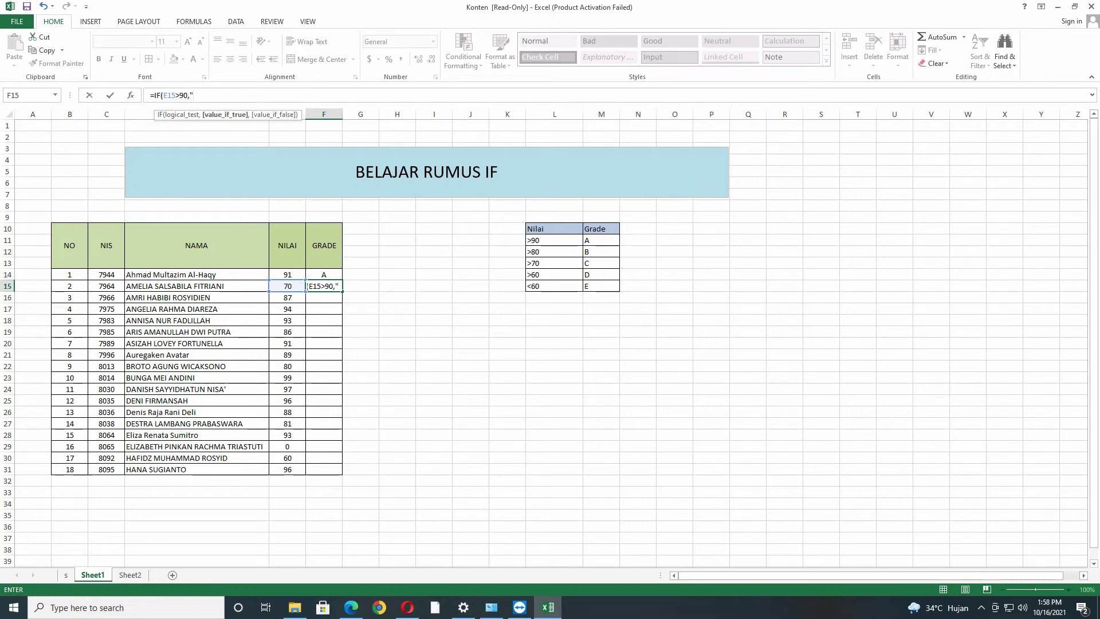
{"action": "type", "text": "\"A\",IF("}
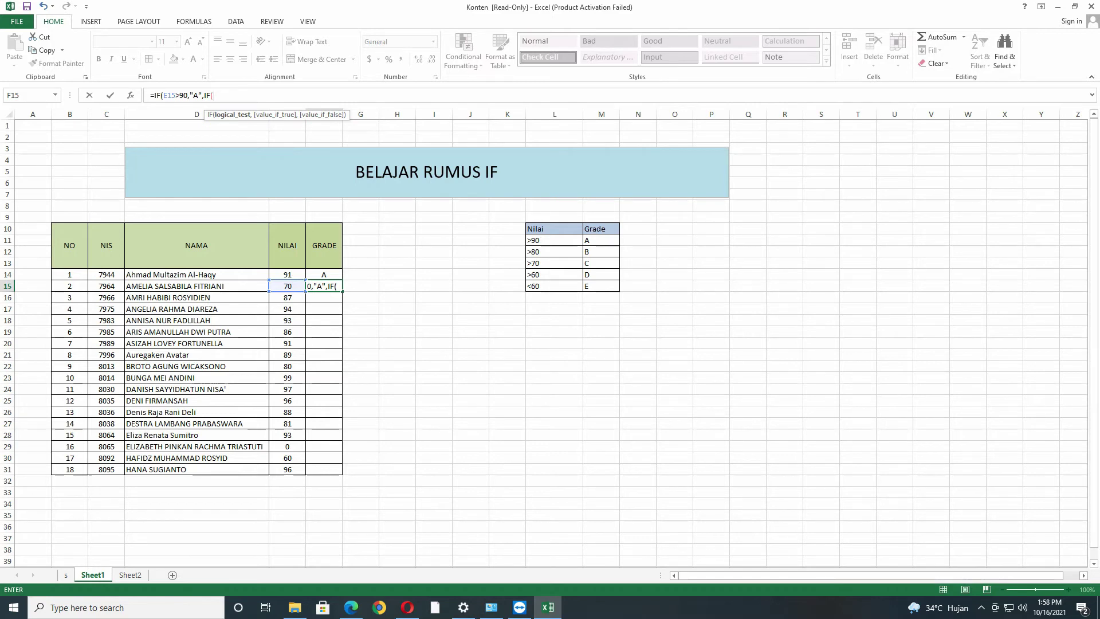
{"action": "key", "text": "Left"}
{"action": "type", "text": ">"}
{"action": "type", "text": "80"}
{"action": "type", "text": "\""}
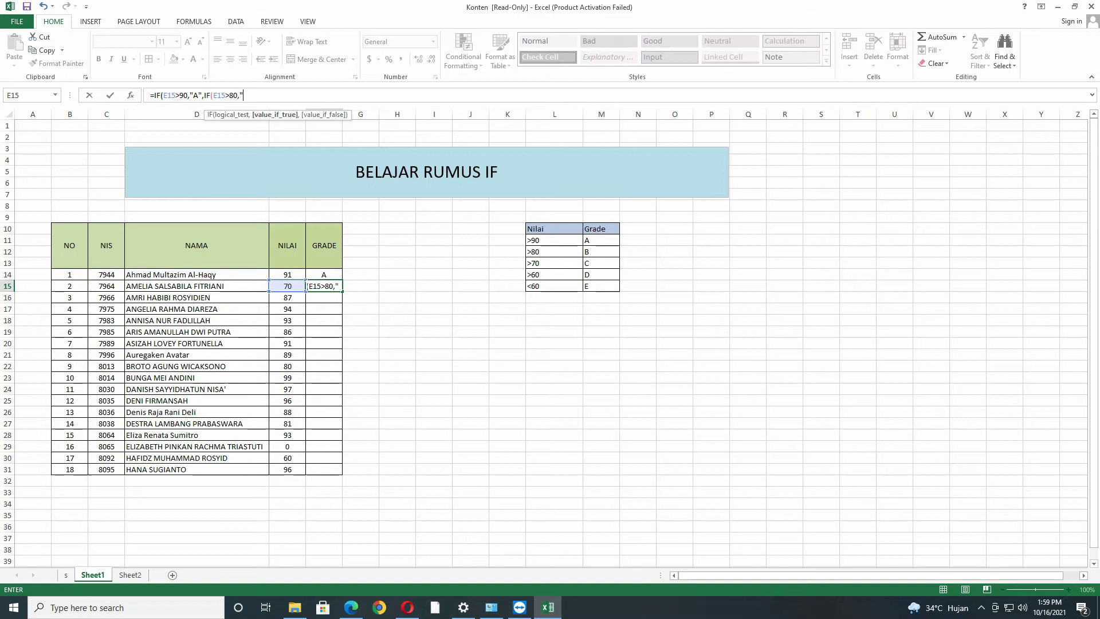
{"action": "type", "text": "B\",\"C\"))"}
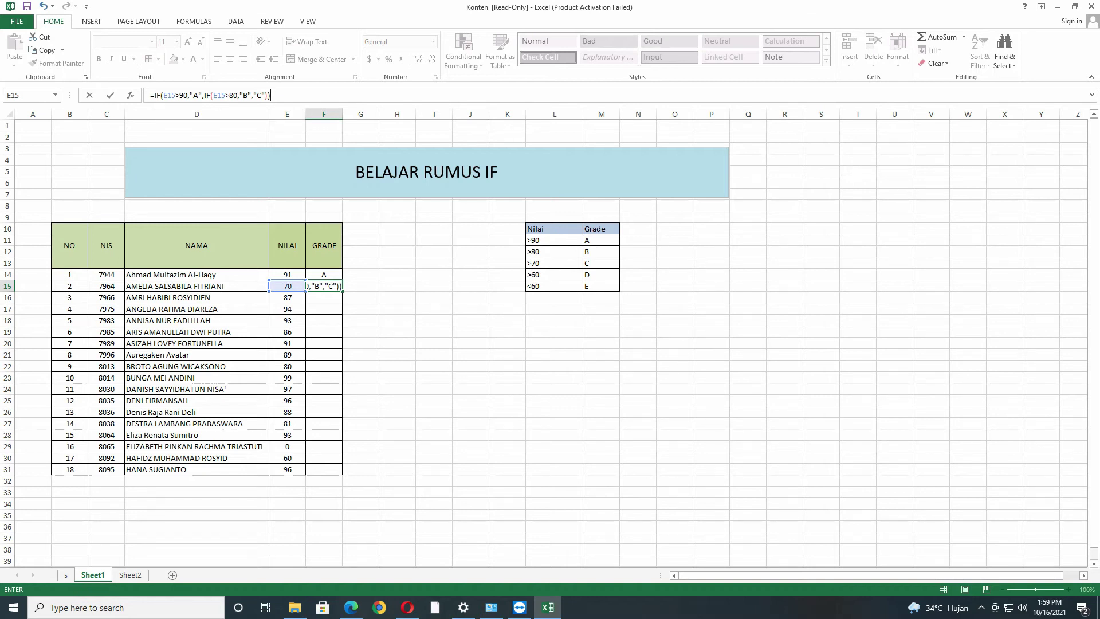
{"action": "key", "text": "Return"}
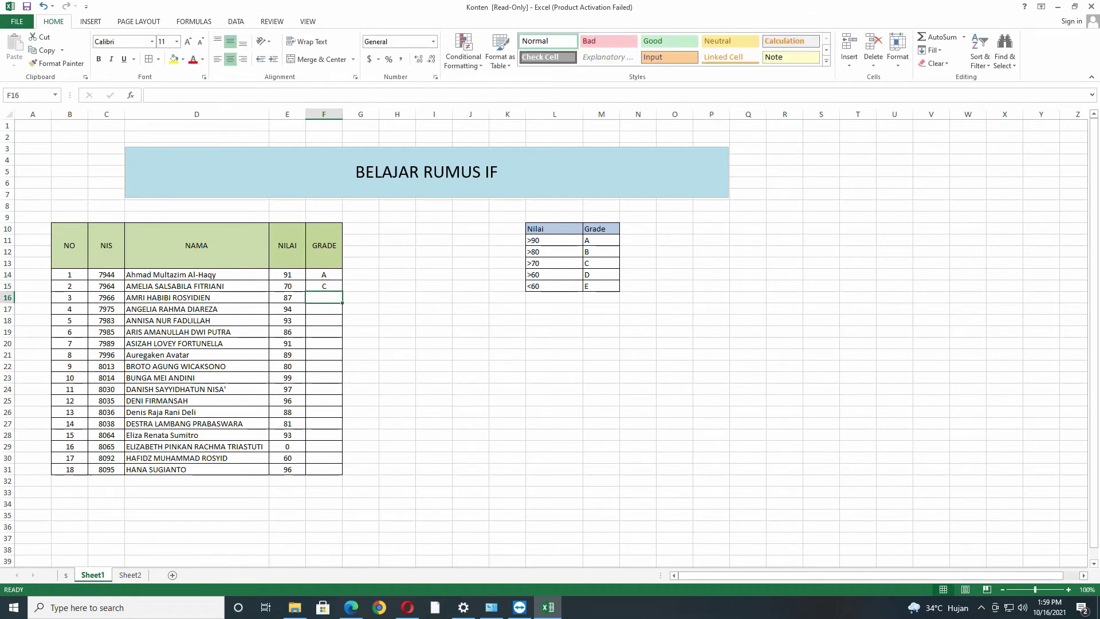
Compare the score in E15 and the grade in F15 with the C, D and E rows of the criteria table.
{"action": "left_click", "coordinate": [324, 285]}
{"action": "left_click_drag", "start_coordinate": [554, 263], "coordinate": [598, 286]}
{"action": "left_click", "coordinate": [601, 308]}
{"action": "left_click", "coordinate": [554, 274]}
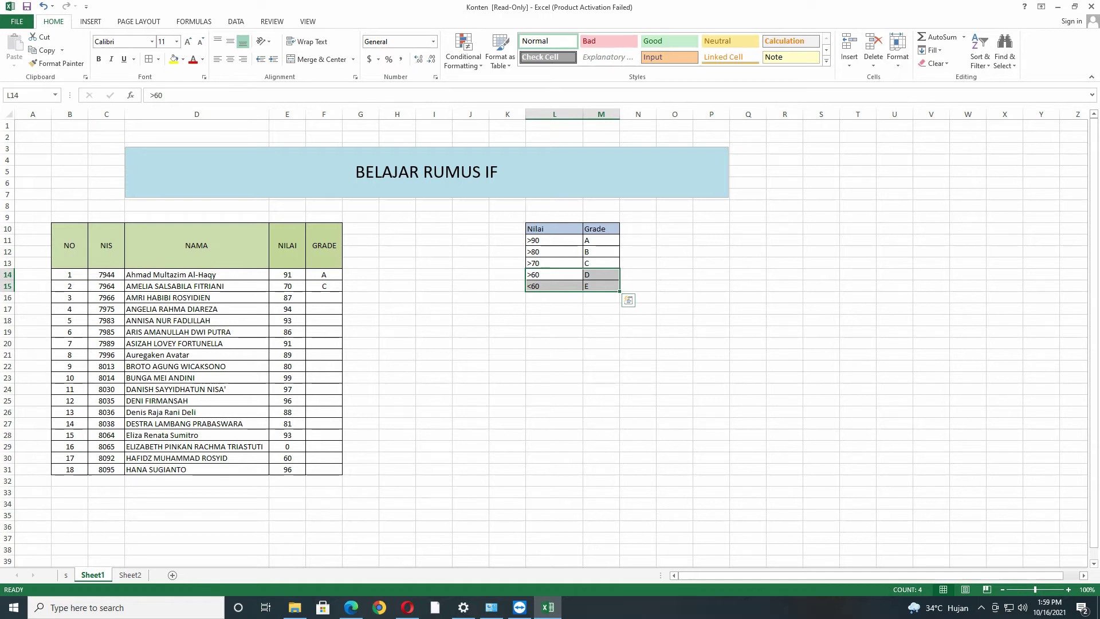
{"action": "left_click", "coordinate": [287, 286]}
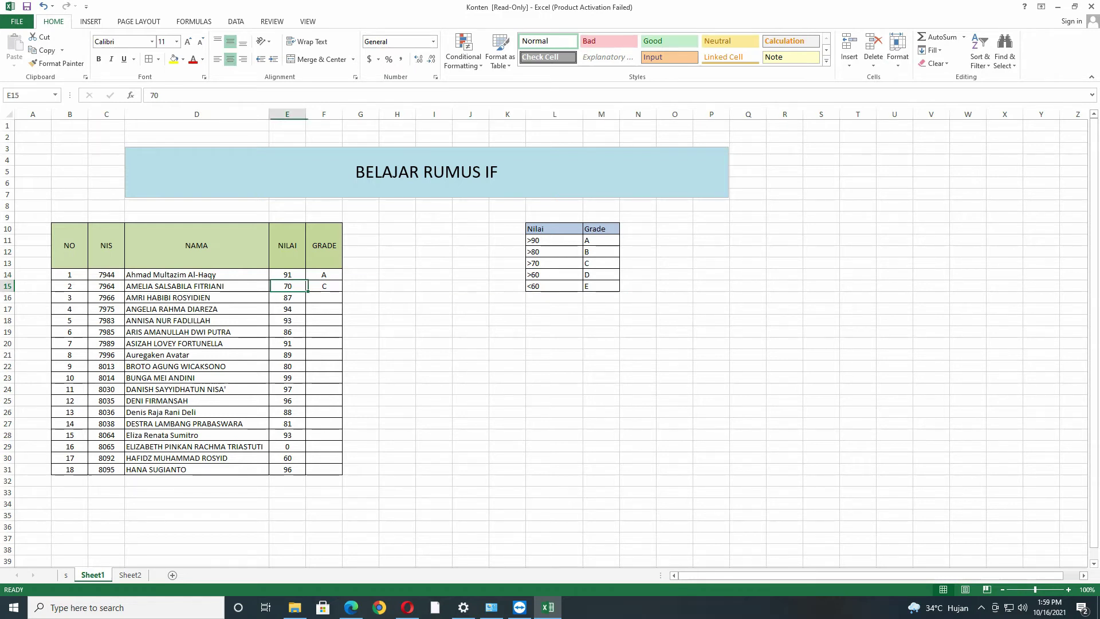
{"action": "left_click", "coordinate": [324, 286]}
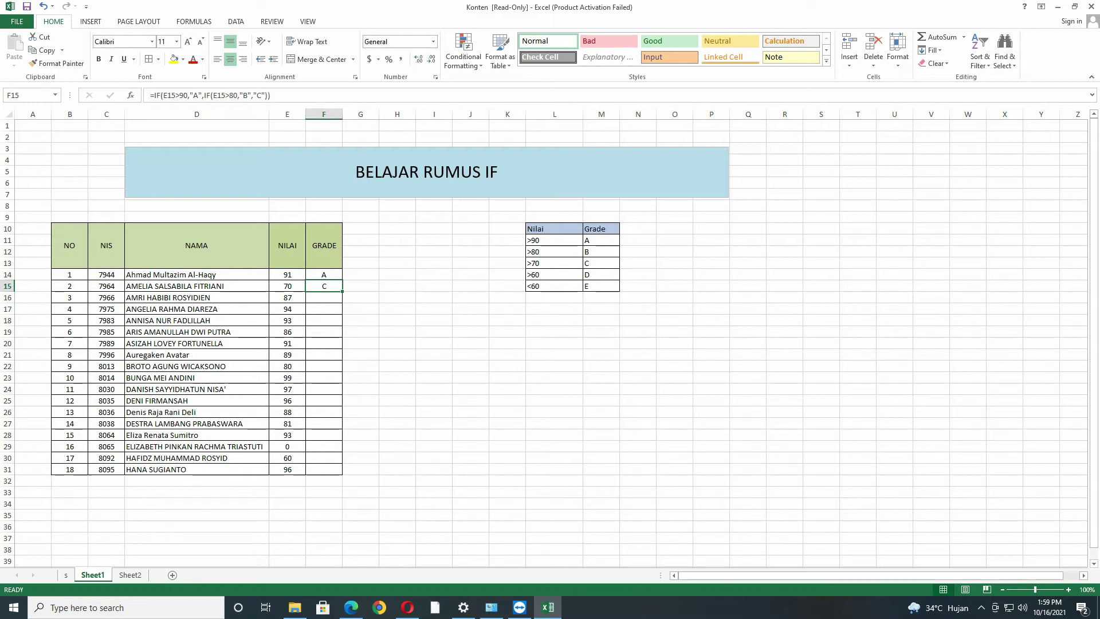
{"action": "left_click", "coordinate": [554, 263]}
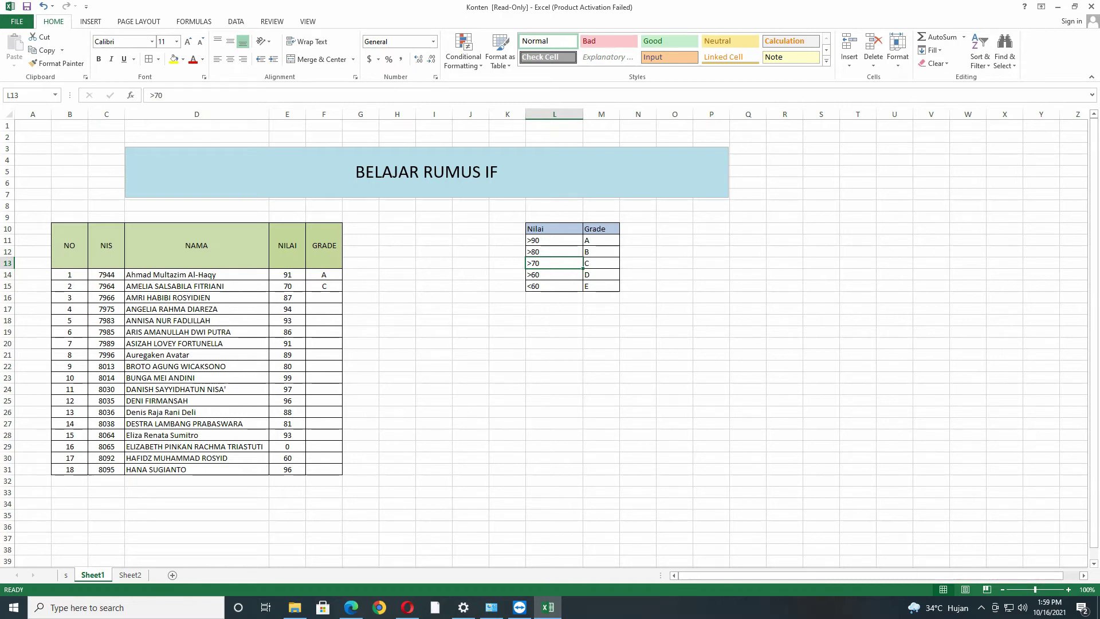
{"action": "left_click", "coordinate": [287, 286]}
{"action": "left_click", "coordinate": [554, 263]}
{"action": "left_click", "coordinate": [287, 285]}
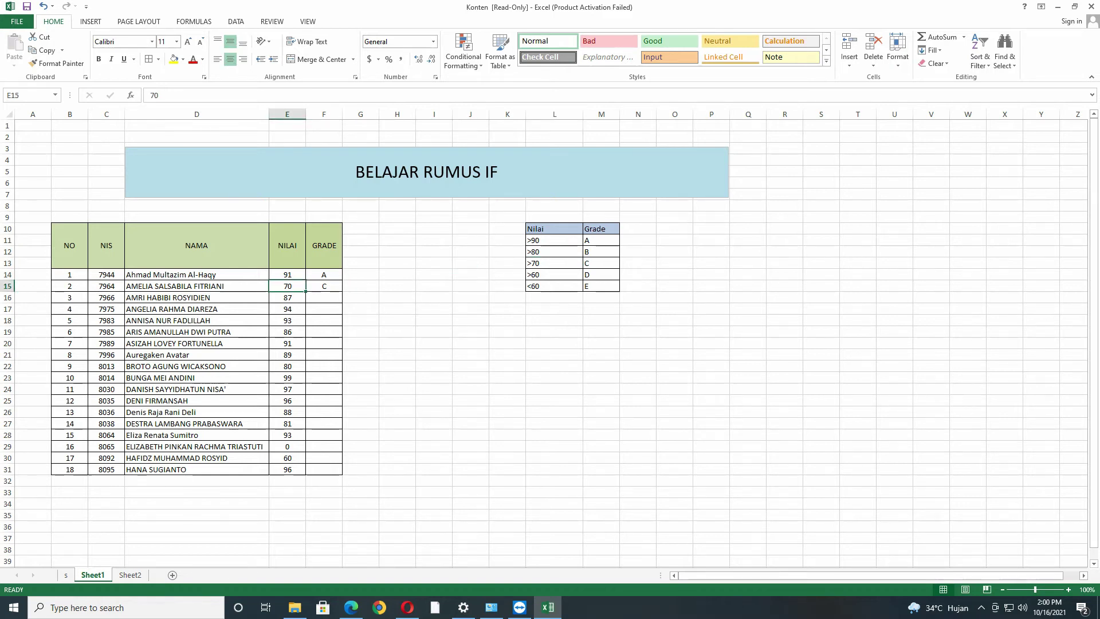
{"action": "left_click", "coordinate": [324, 285]}
{"action": "left_click", "coordinate": [324, 275]}
Change both comparisons in the F15 formula to greater than or equal, giving =IF(E15>=90,"A",IF(E15>=80,"B","C")).
{"action": "left_click", "coordinate": [323, 286]}
{"action": "double_click", "coordinate": [332, 286]}
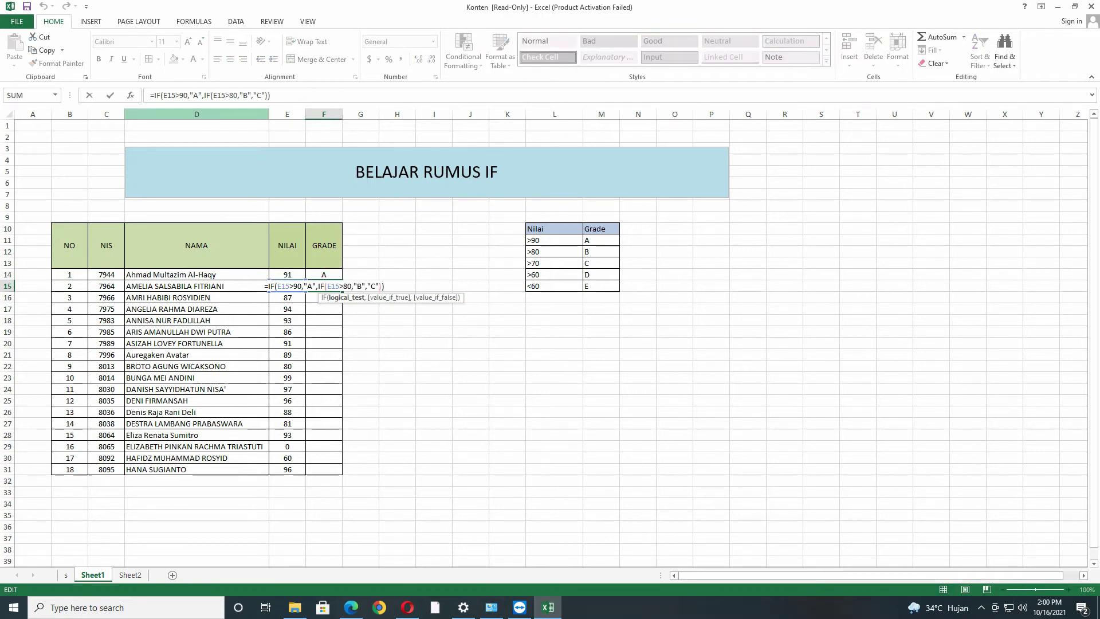
{"action": "left_click", "coordinate": [229, 95]}
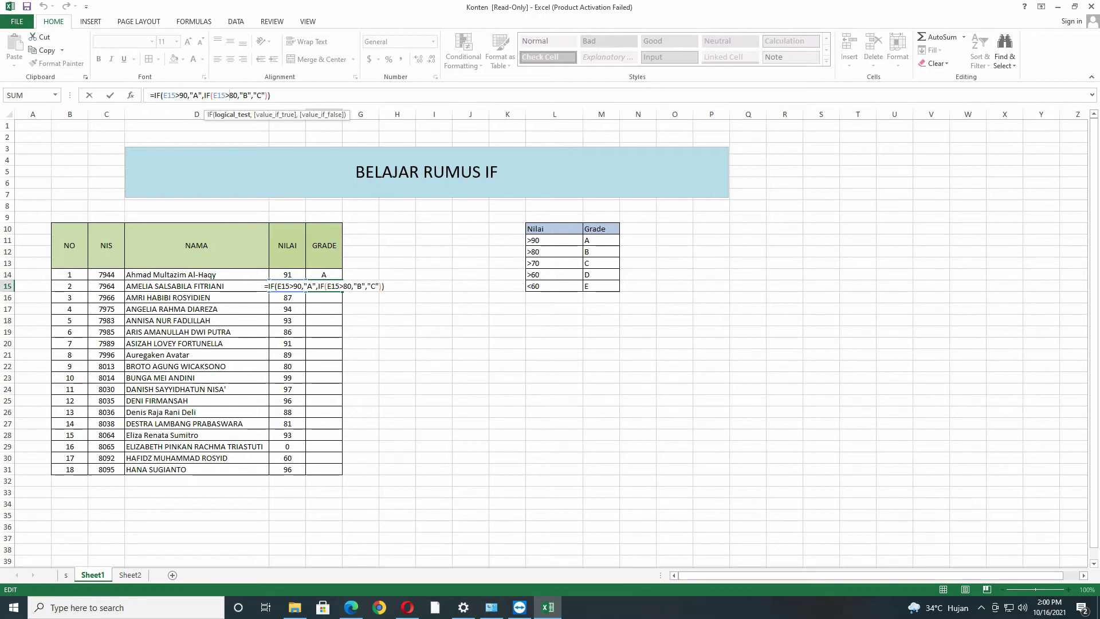
{"action": "type", "text": "="}
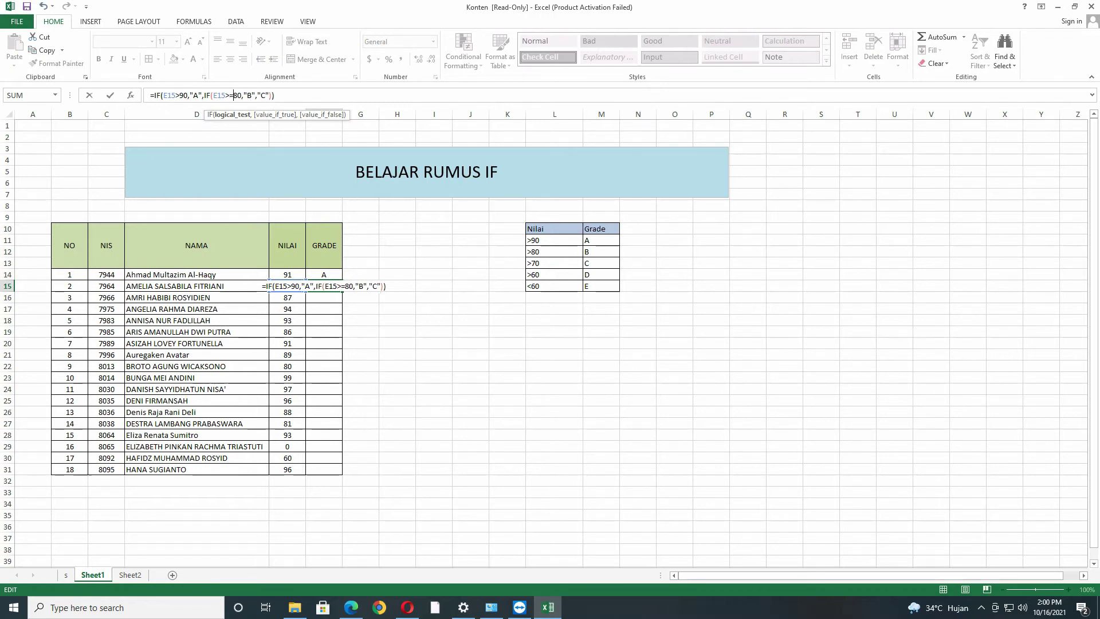
{"action": "left_click", "coordinate": [179, 95]}
{"action": "type", "text": "="}
{"action": "key", "text": "Return"}
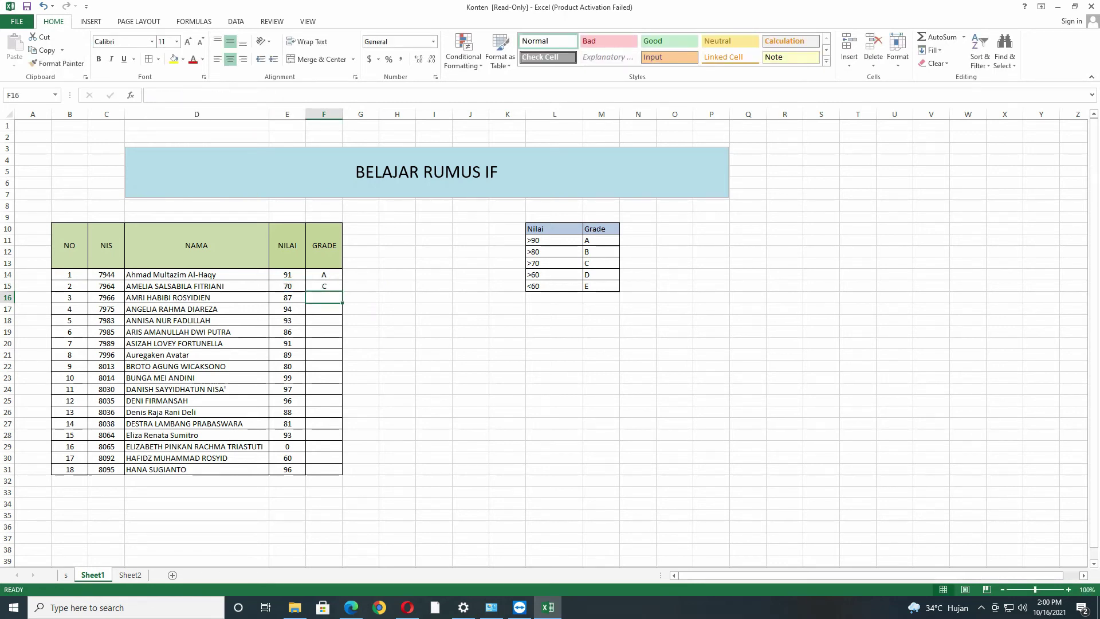
Enter 80 in cell F15 of the GRADE column and check the >80 row of the criteria table.
{"action": "key", "text": "F2"}
{"action": "type", "text": "80"}
{"action": "key", "text": "Return"}
{"action": "left_click", "coordinate": [555, 252]}
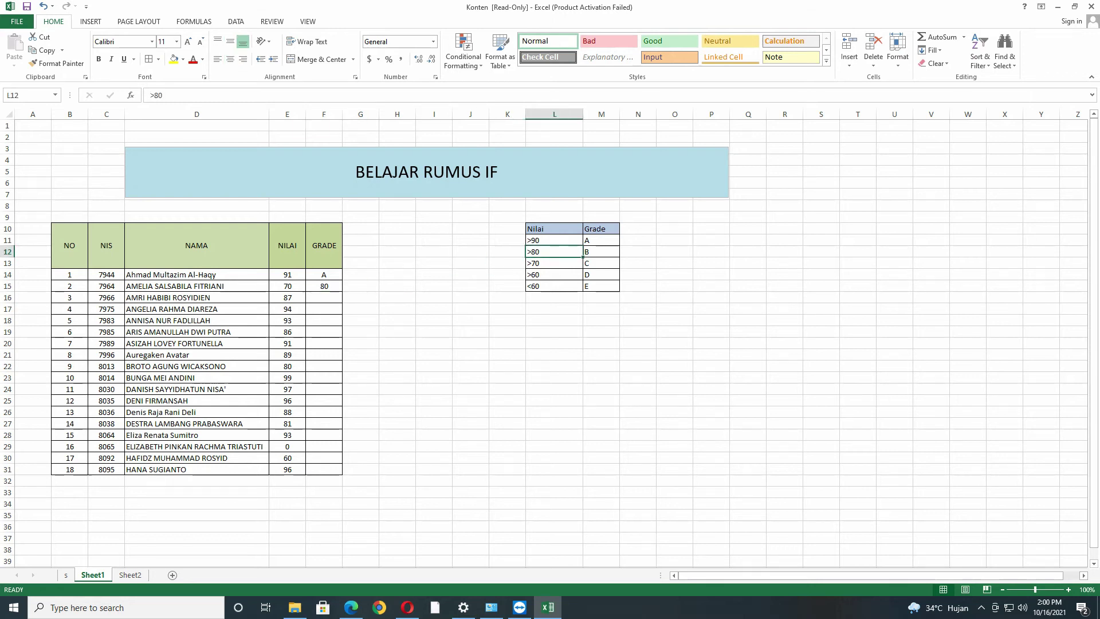
{"action": "left_click", "coordinate": [602, 251]}
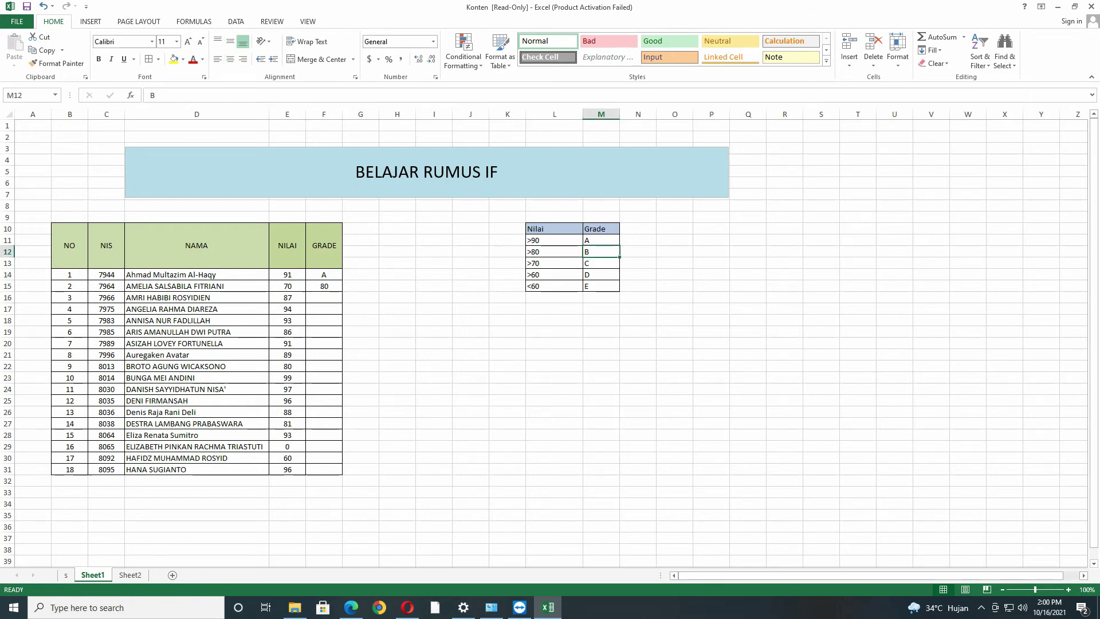
Compare the value entered in F15 with the score in E15 and the >80 row of the criteria table.
{"action": "left_click", "coordinate": [554, 252]}
{"action": "left_click", "coordinate": [324, 286]}
{"action": "key", "text": "F2"}
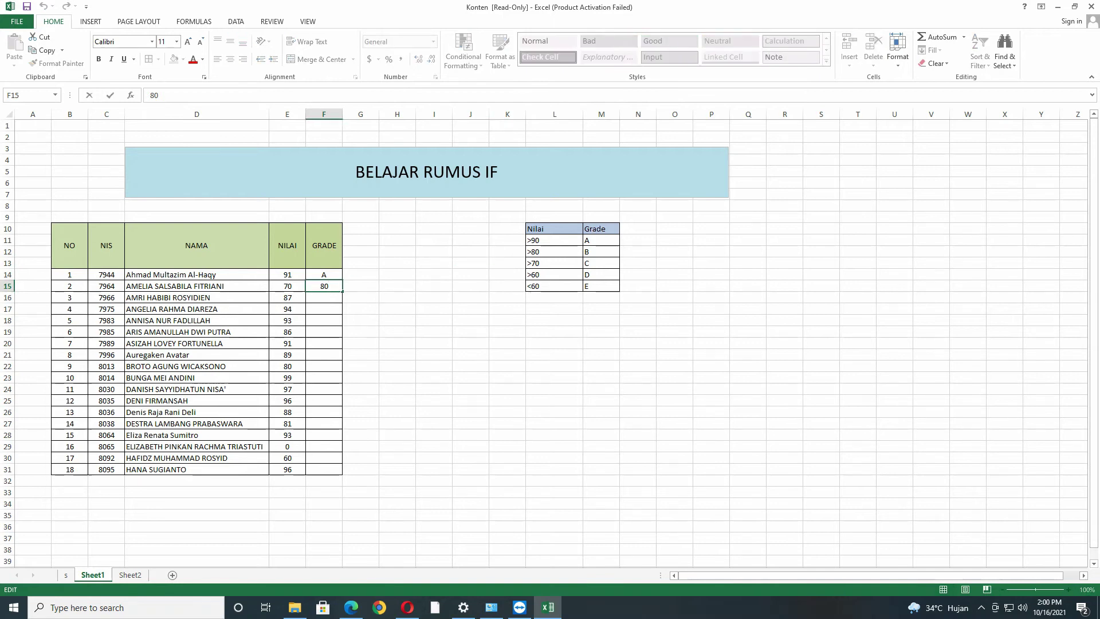
{"action": "left_click", "coordinate": [398, 275]}
{"action": "left_click", "coordinate": [323, 286]}
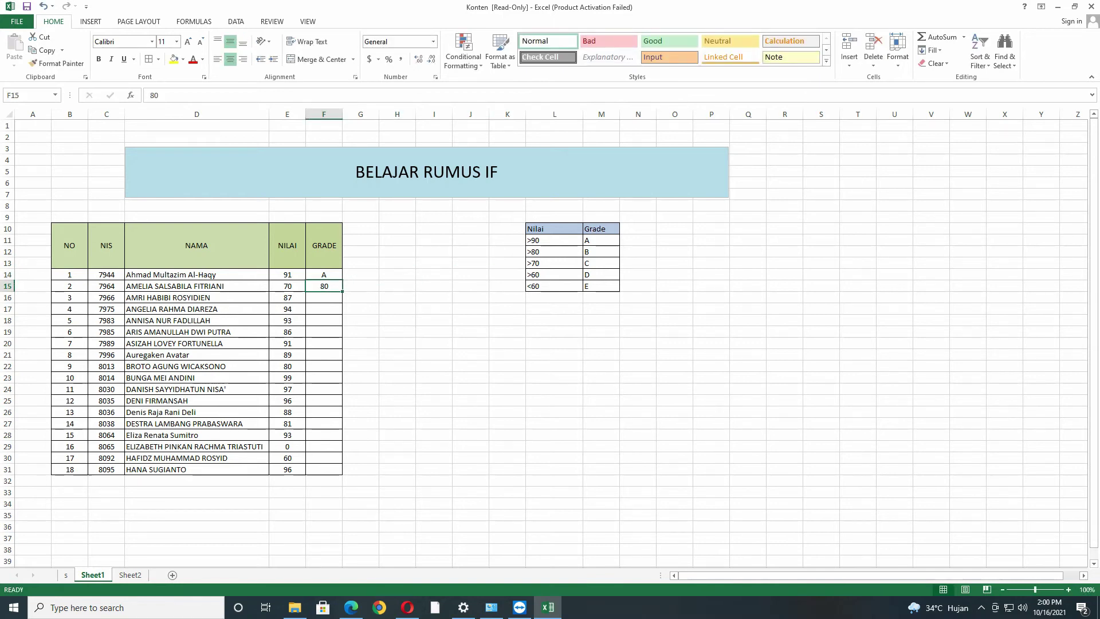
{"action": "double_click", "coordinate": [324, 286]}
{"action": "left_click", "coordinate": [361, 286]}
{"action": "left_click", "coordinate": [324, 286]}
{"action": "left_click", "coordinate": [287, 286]}
{"action": "left_click", "coordinate": [323, 286]}
{"action": "double_click", "coordinate": [293, 286]}
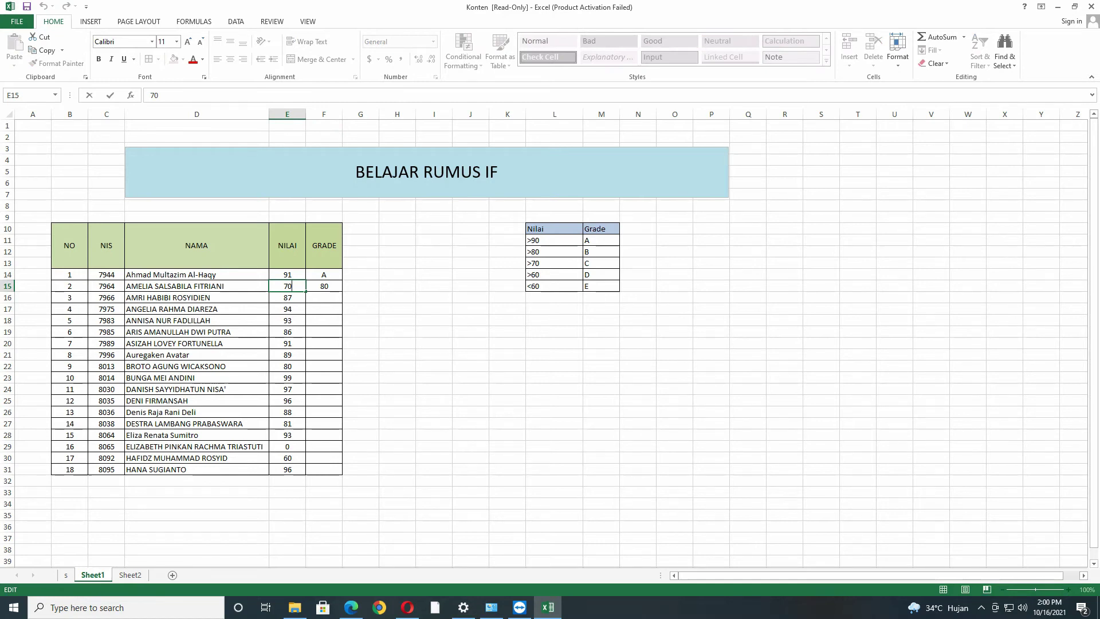
Undo the 80 entered in F15 and review the restored nested IF formula.
{"action": "left_click", "coordinate": [361, 285]}
{"action": "left_click", "coordinate": [323, 286]}
{"action": "left_click", "coordinate": [287, 286]}
{"action": "left_click", "coordinate": [323, 286]}
{"action": "key", "text": "ctrl+z"}
{"action": "left_click", "coordinate": [360, 297]}
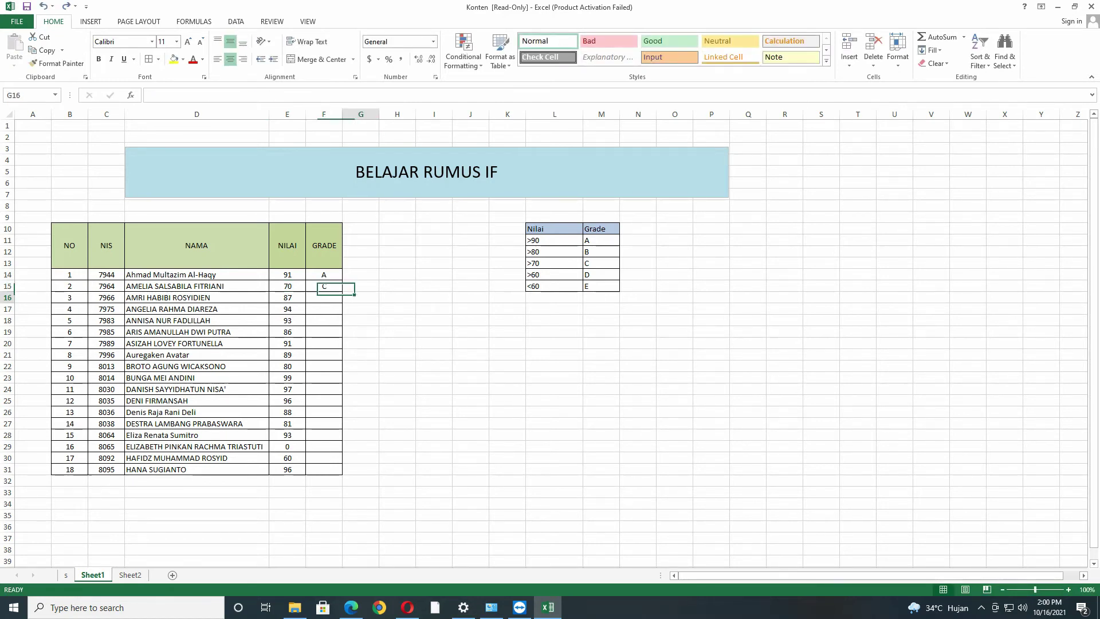
{"action": "left_click", "coordinate": [324, 286]}
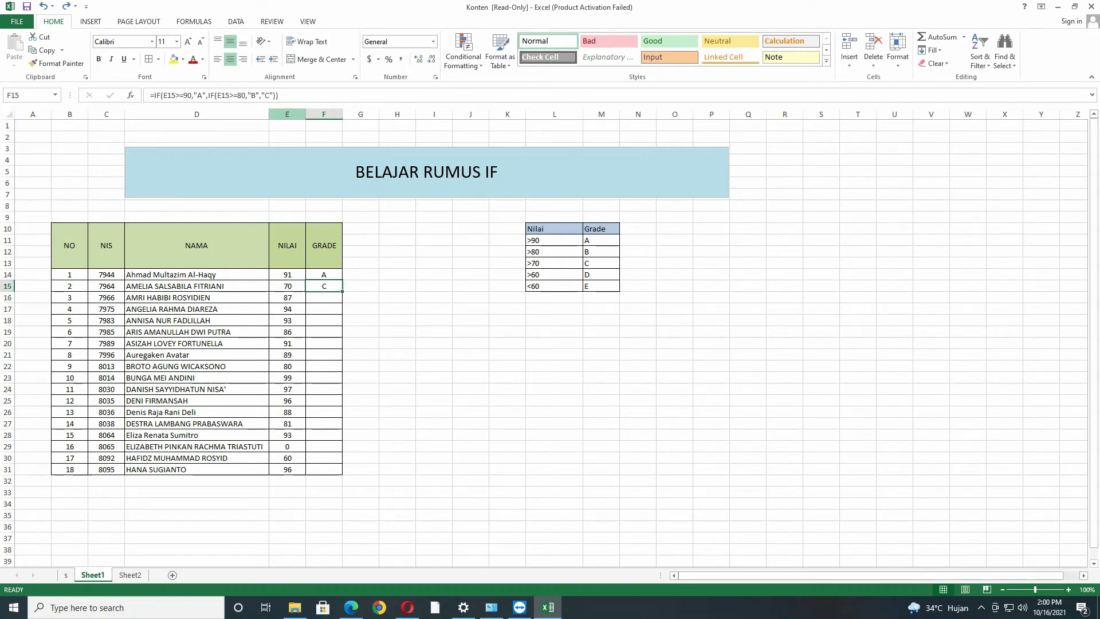
{"action": "left_click", "coordinate": [281, 95]}
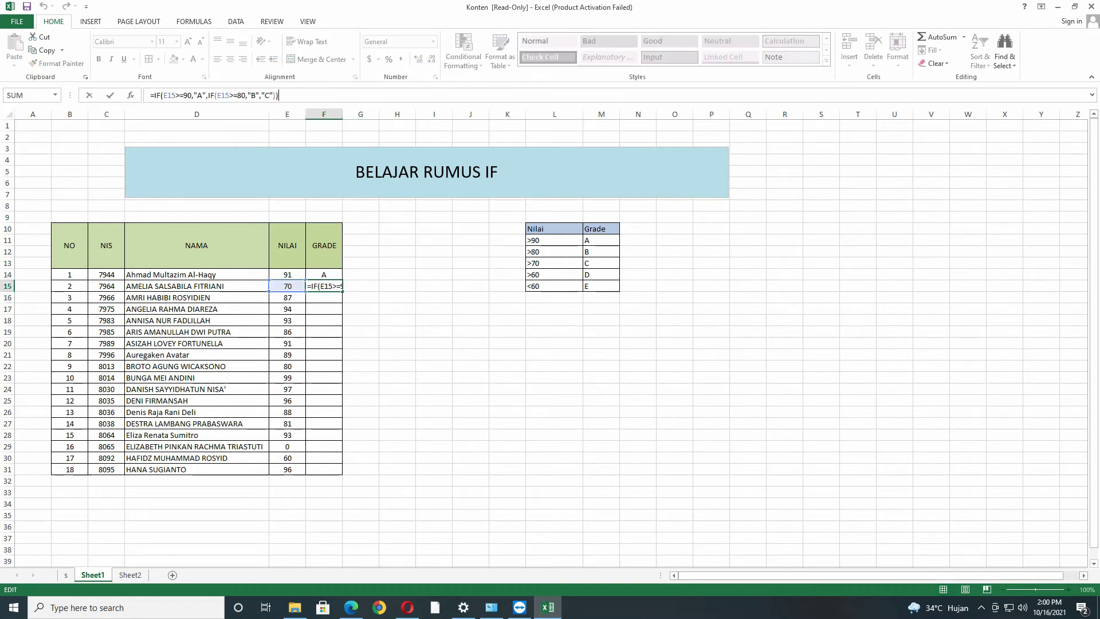
{"action": "key", "text": "Escape"}
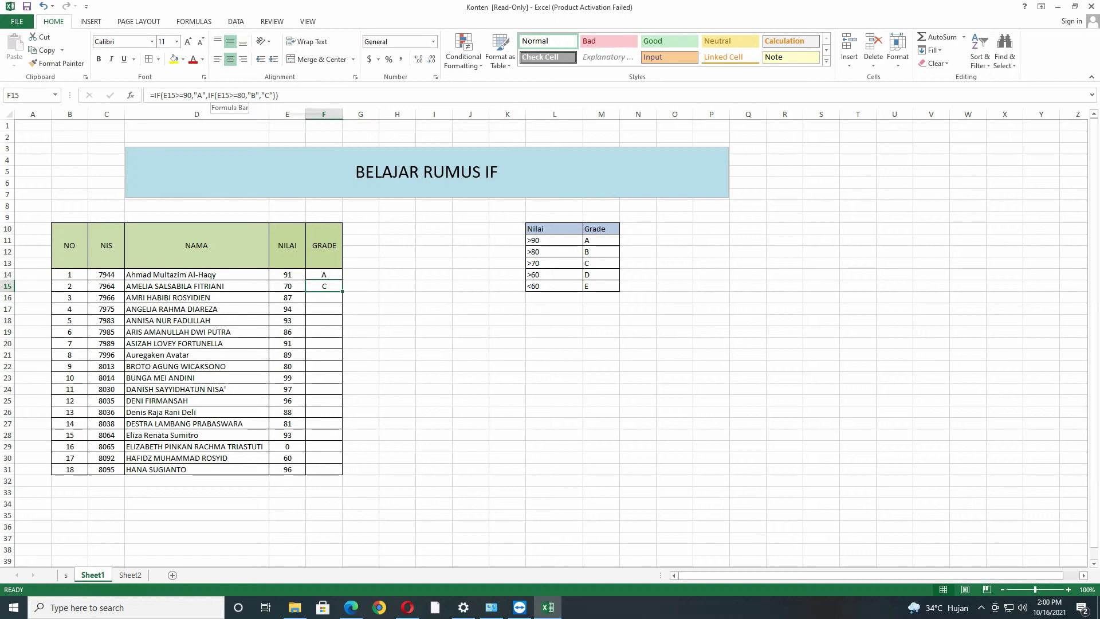
Set the NILAI score in cell E15 to 80.
{"action": "left_click", "coordinate": [287, 286]}
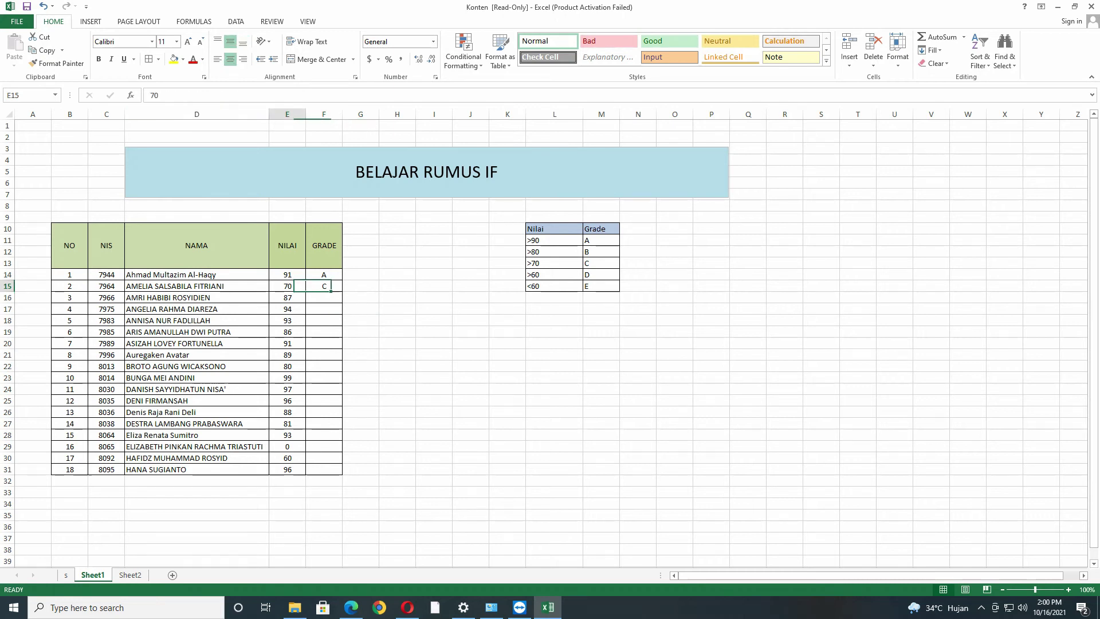
{"action": "key", "text": "F2"}
{"action": "key", "text": "BackSpace"}
{"action": "key", "text": "BackSpace"}
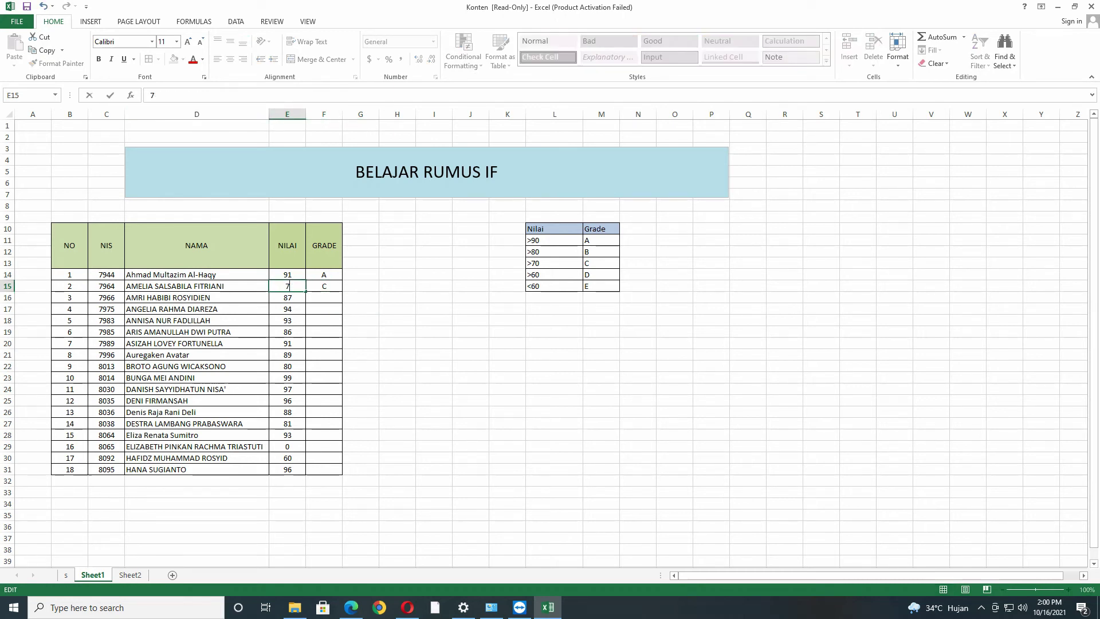
{"action": "type", "text": "80"}
{"action": "key", "text": "Return"}
Change the second comparison in the F15 formula to strictly greater than, giving =IF(E15>=90,"A",IF(E15>80,"B","C")).
{"action": "left_click", "coordinate": [322, 286]}
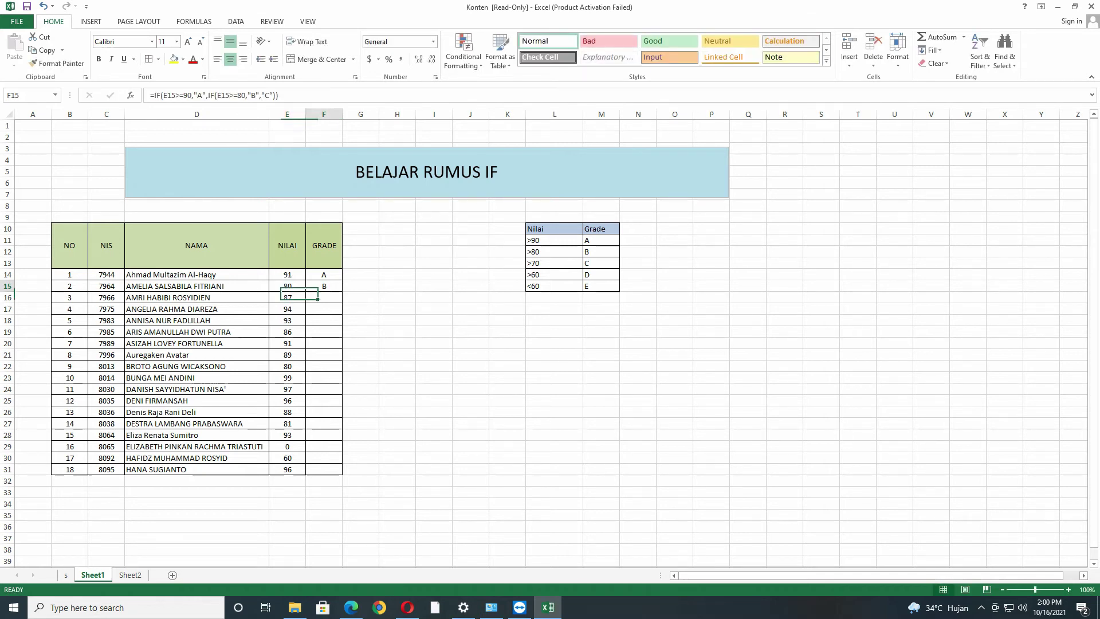
{"action": "left_click", "coordinate": [236, 95]}
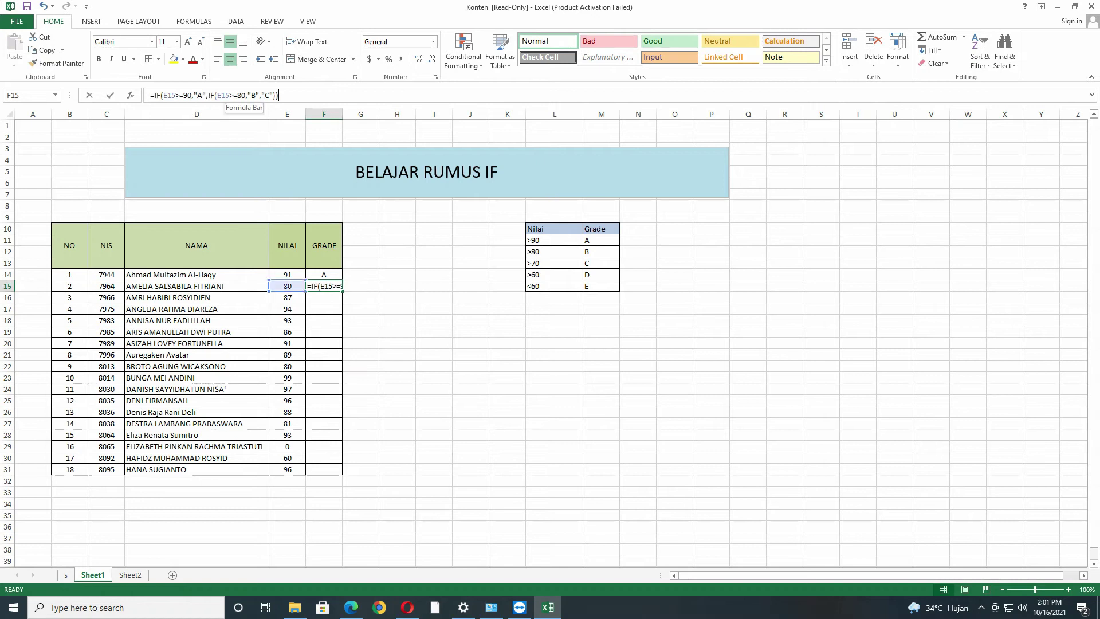
{"action": "key", "text": "BackSpace"}
{"action": "key", "text": "Return"}
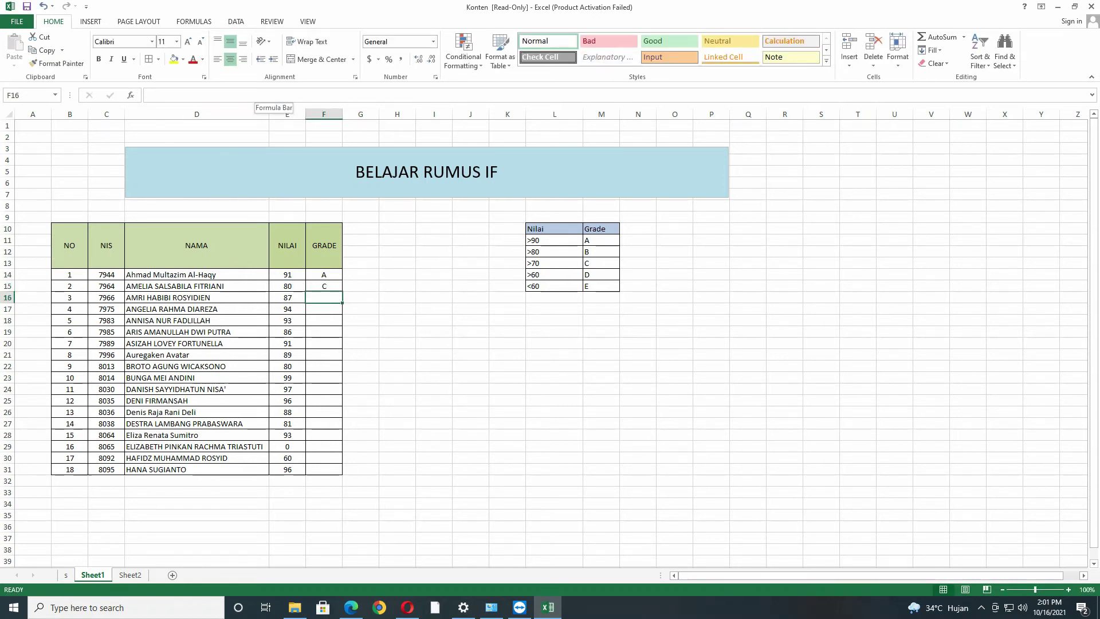
Enter a > sign in cell L17 below the criteria table as a comparison example.
{"action": "left_click", "coordinate": [550, 252]}
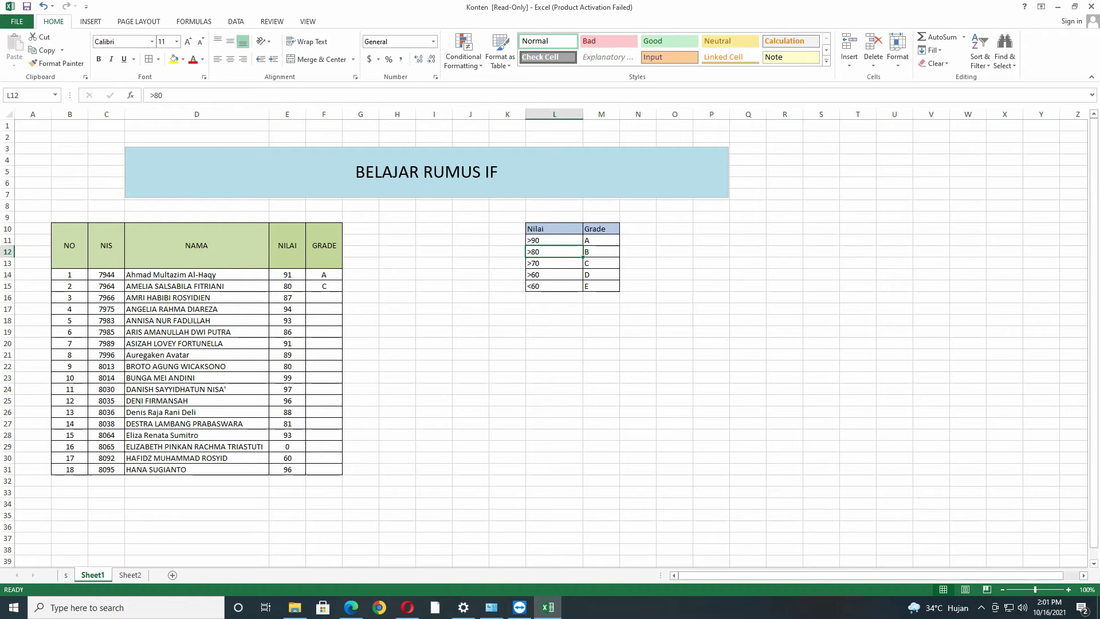
{"action": "left_click", "coordinate": [554, 310]}
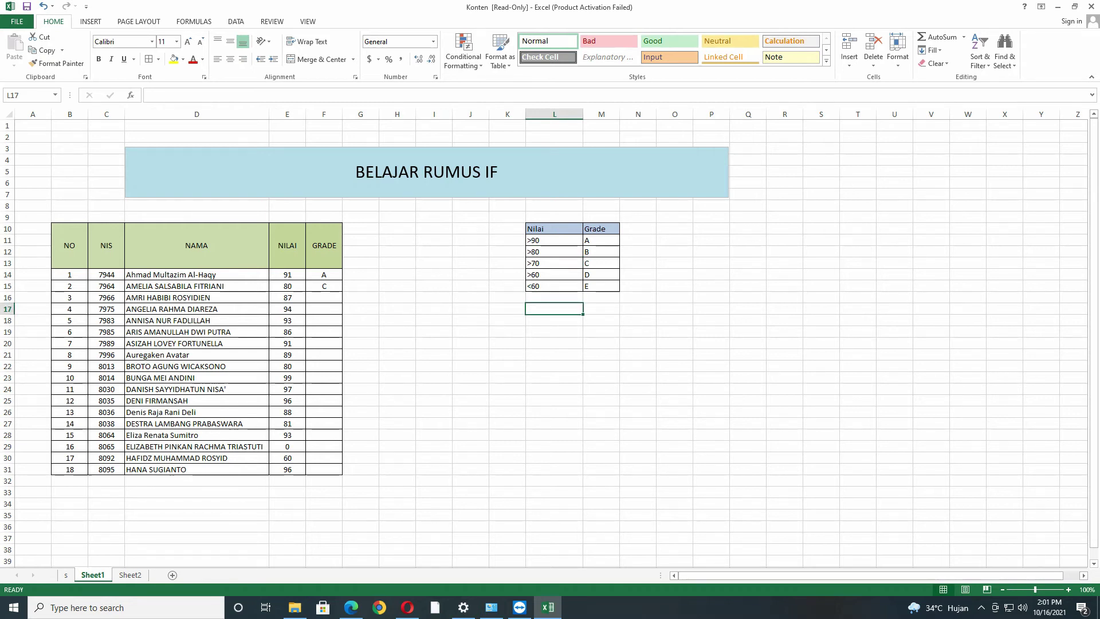
{"action": "type", "text": ">"}
{"action": "key", "text": "Return"}
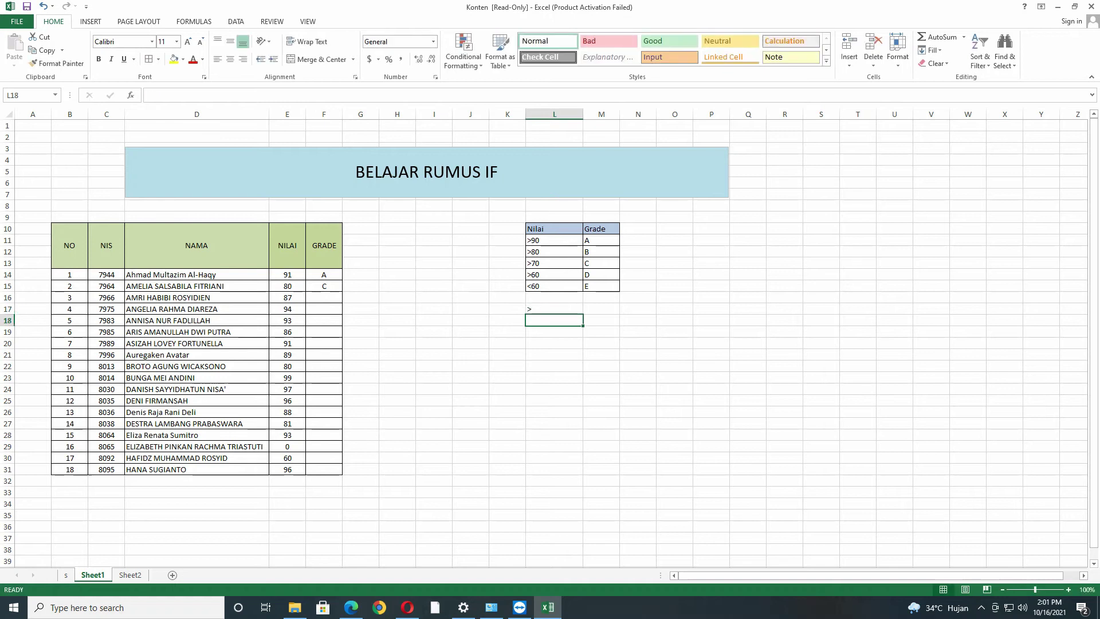
{"action": "left_click", "coordinate": [554, 309]}
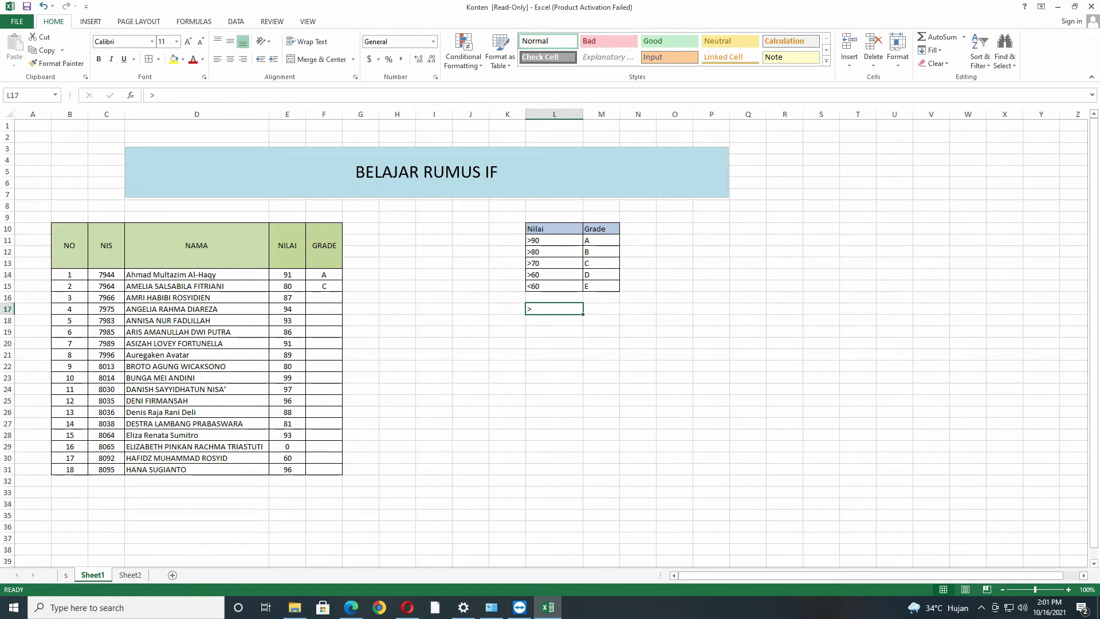
Check the B and C rows of the criteria table and extend the sign in L17 to >=.
{"action": "left_click", "coordinate": [601, 263]}
{"action": "left_click", "coordinate": [554, 251]}
{"action": "left_click", "coordinate": [601, 252]}
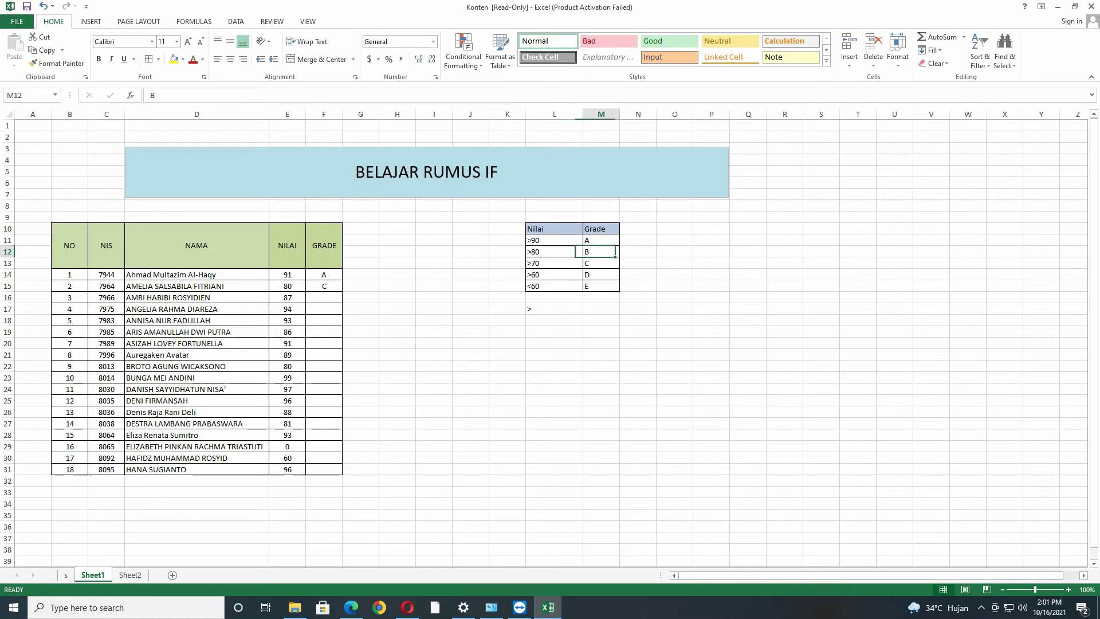
{"action": "double_click", "coordinate": [554, 309]}
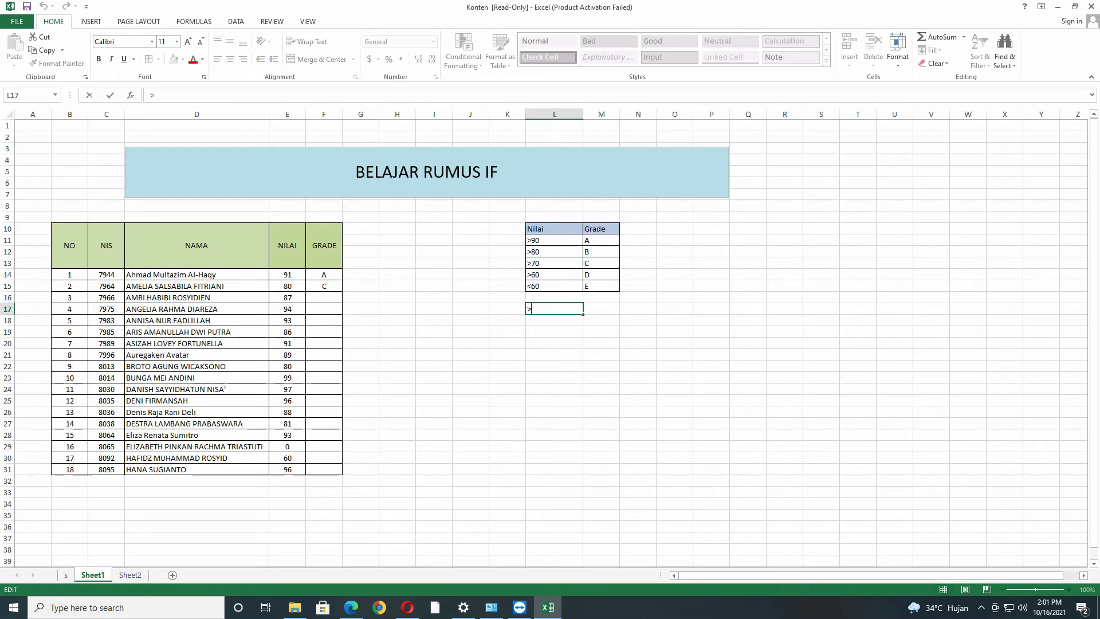
{"action": "type", "text": "="}
{"action": "left_click", "coordinate": [554, 252]}
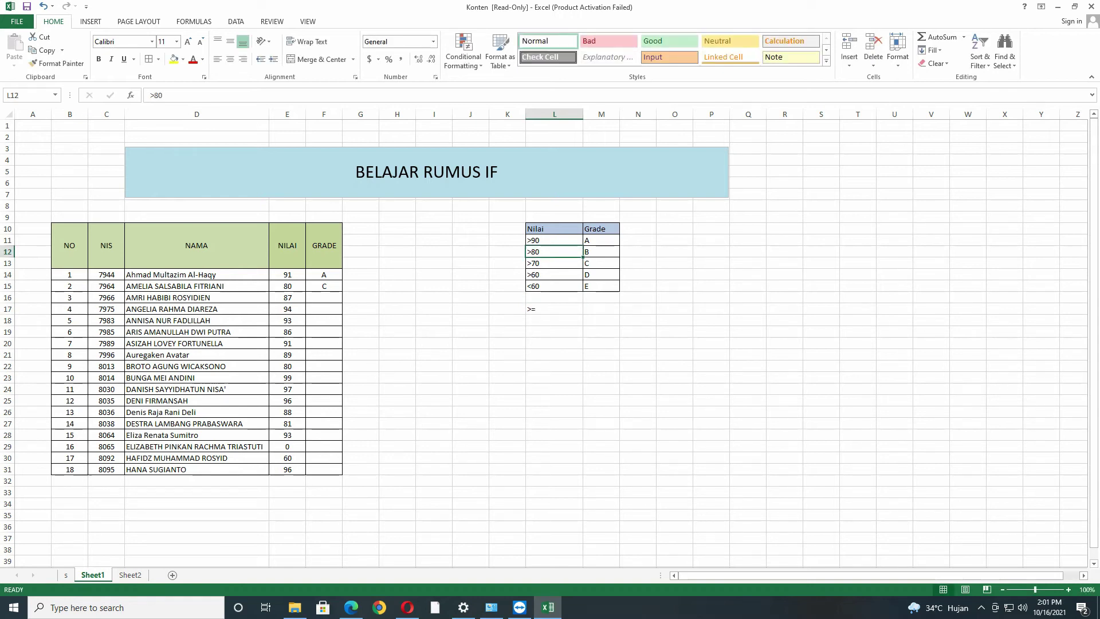
Review the >80 row of the criteria table and clear the >= example from cell L17.
{"action": "key", "text": "Right"}
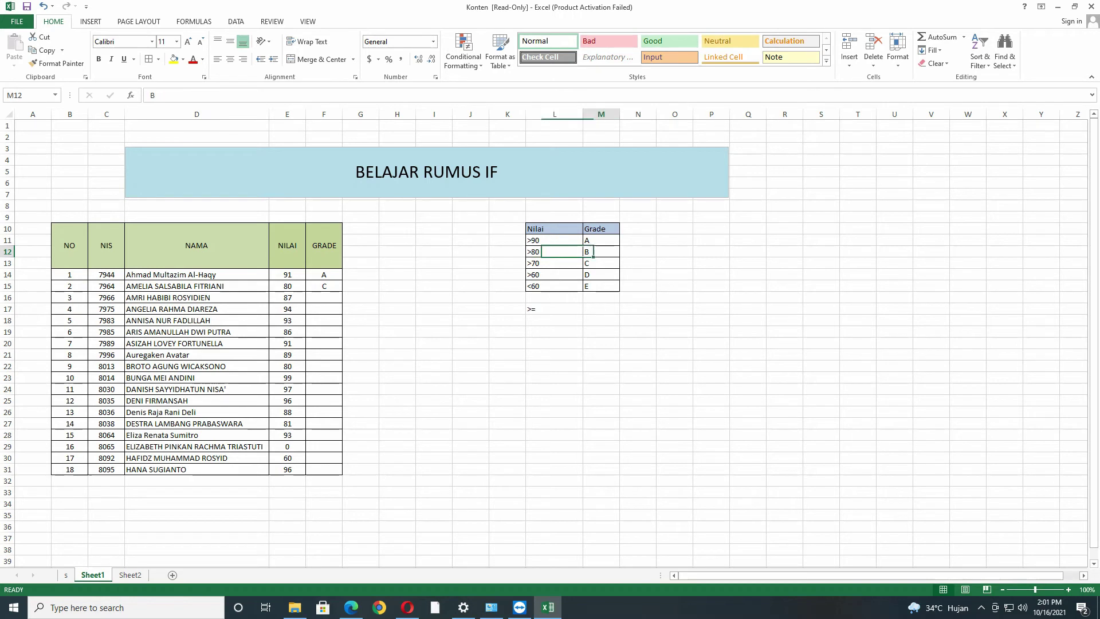
{"action": "key", "text": "Left"}
{"action": "key", "text": "shift+Right"}
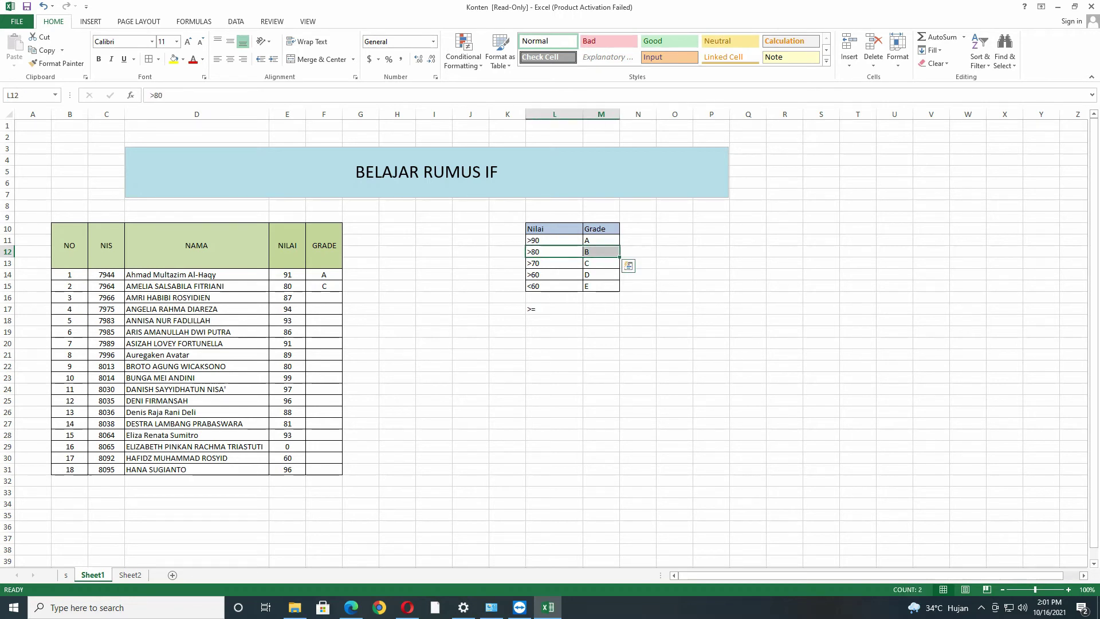
{"action": "key", "text": "shift+Left"}
{"action": "key", "text": "F2"}
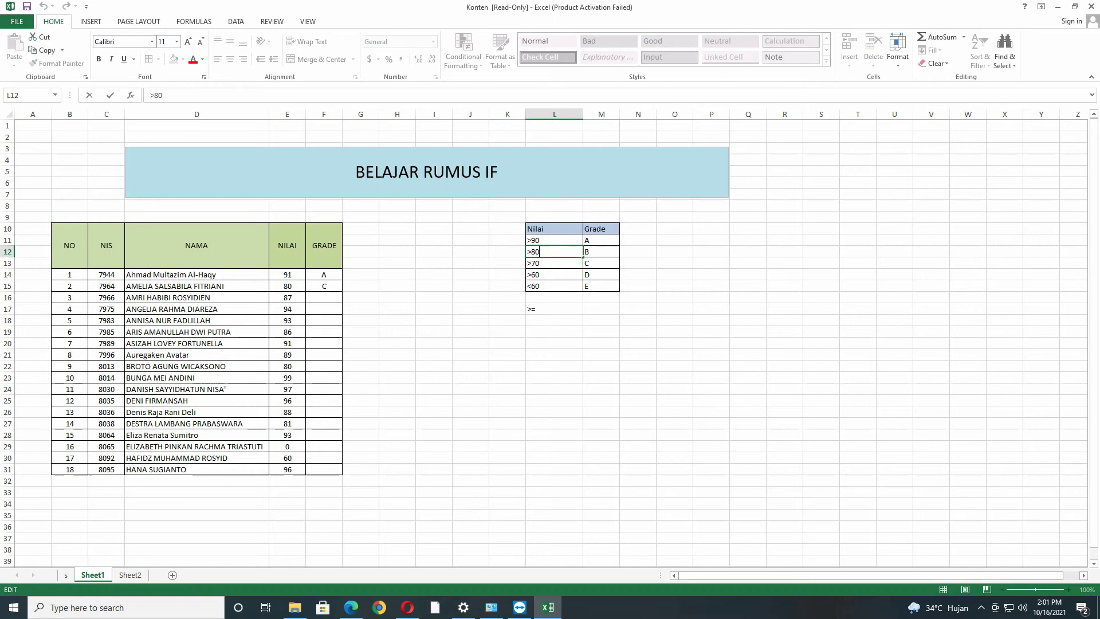
{"action": "left_click", "coordinate": [471, 286]}
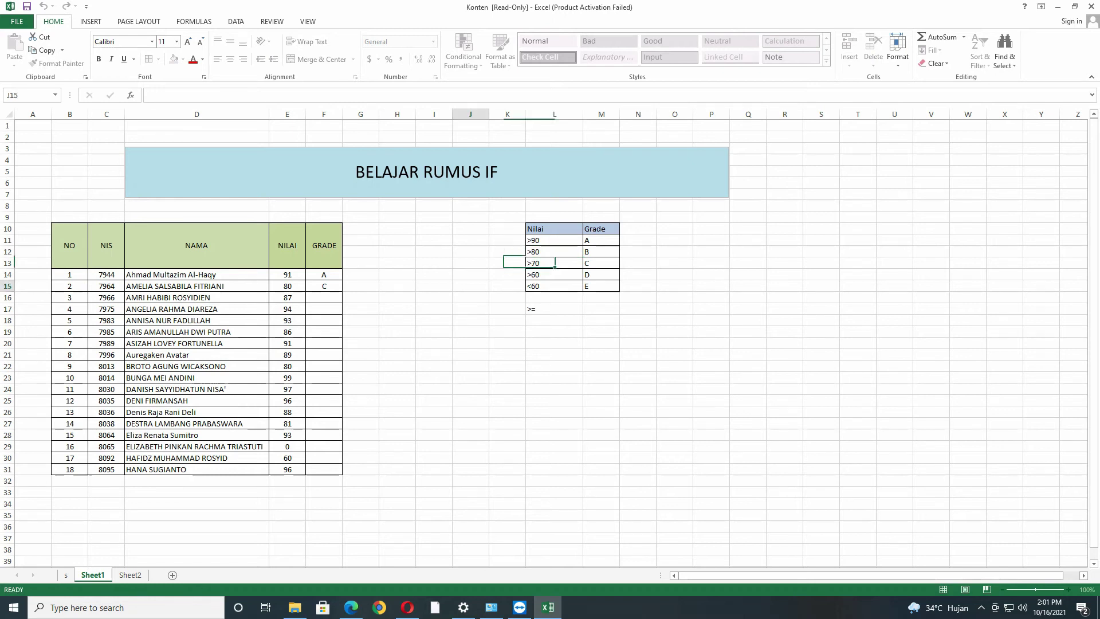
{"action": "left_click", "coordinate": [554, 309]}
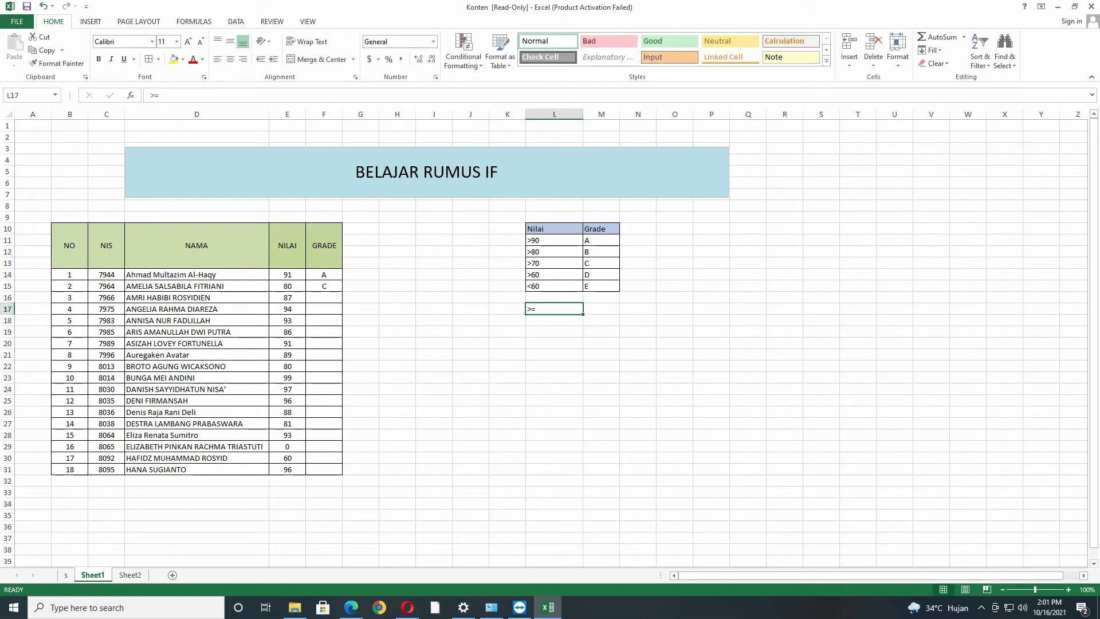
{"action": "left_click", "coordinate": [507, 309]}
Remove the final "C" argument and the closing parentheses from the F15 formula.
{"action": "left_click", "coordinate": [323, 286]}
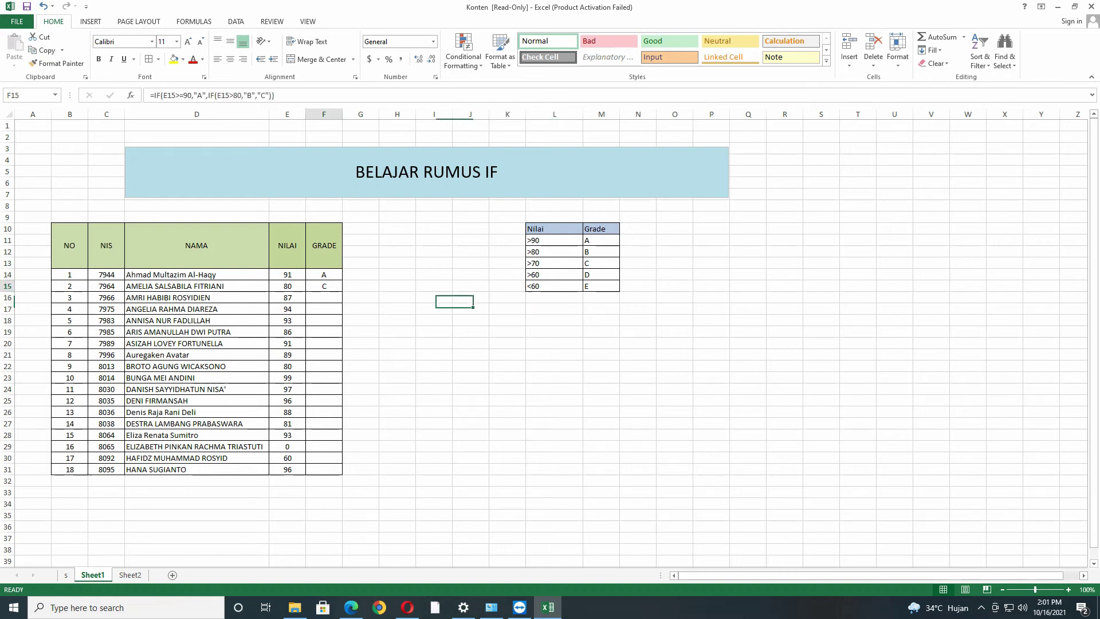
{"action": "key", "text": "F2"}
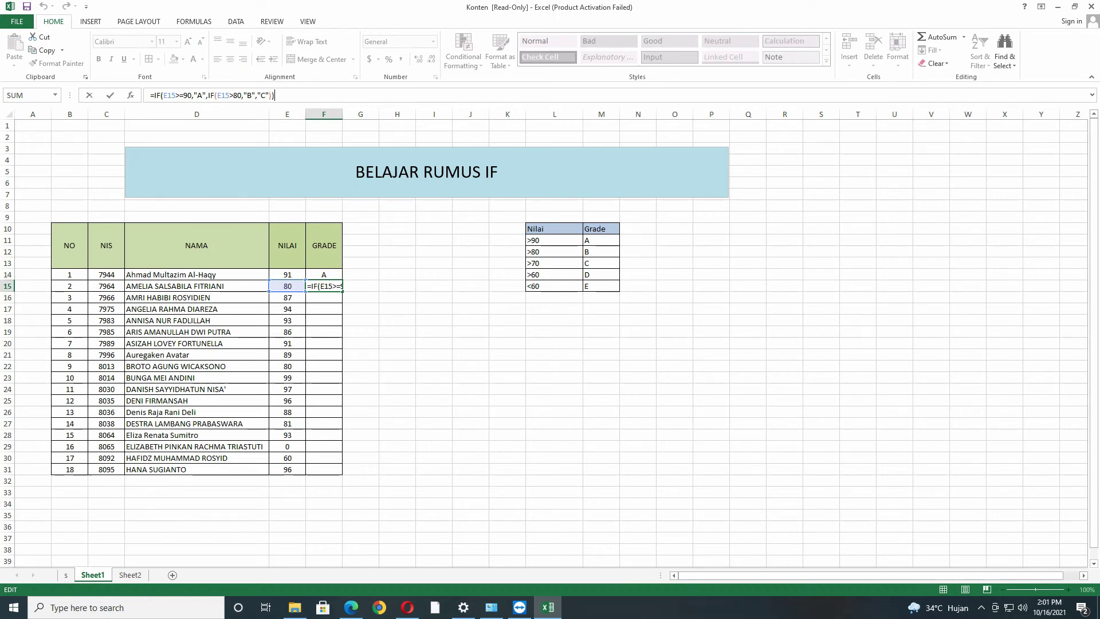
{"action": "key", "text": "BackSpace"}
{"action": "key", "text": "BackSpace"}
{"action": "key", "text": "BackSpace"}
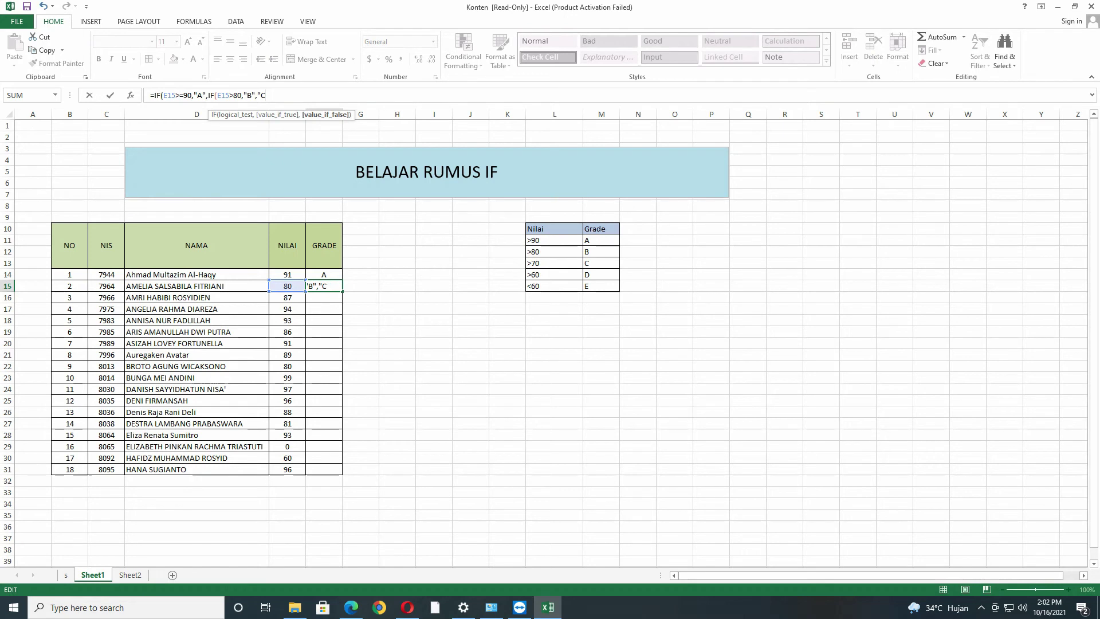
{"action": "key", "text": "BackSpace"}
{"action": "key", "text": "BackSpace"}
Continue the F15 formula with a third nested test, IF(E15>70,"C", as the false value of the >80 test.
{"action": "type", "text": "if"}
{"action": "key", "text": "Tab"}
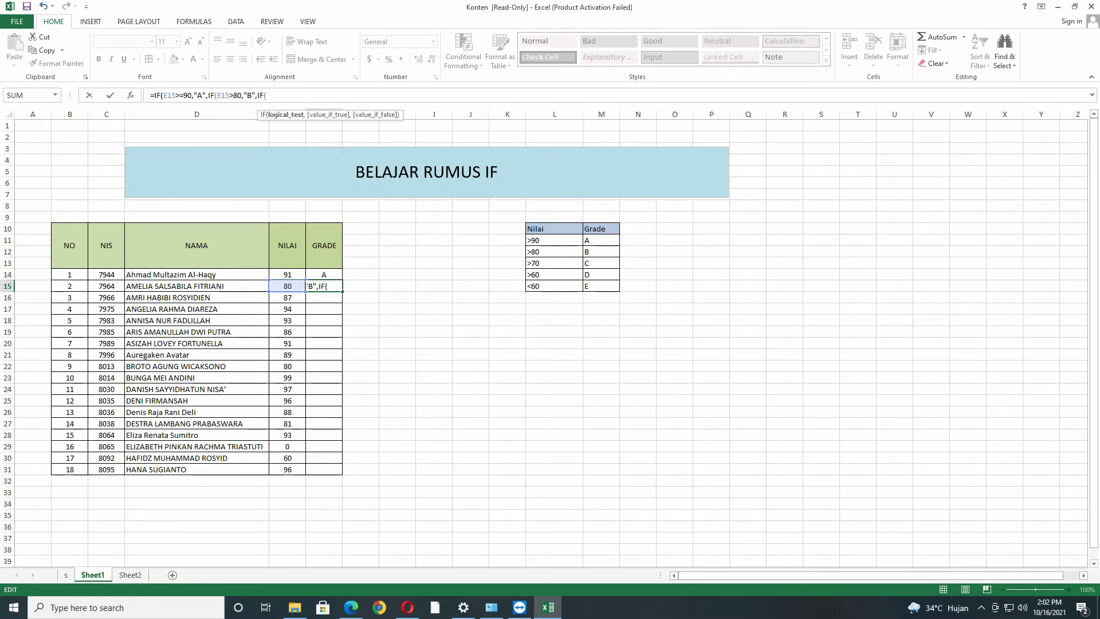
{"action": "left_click", "coordinate": [287, 286]}
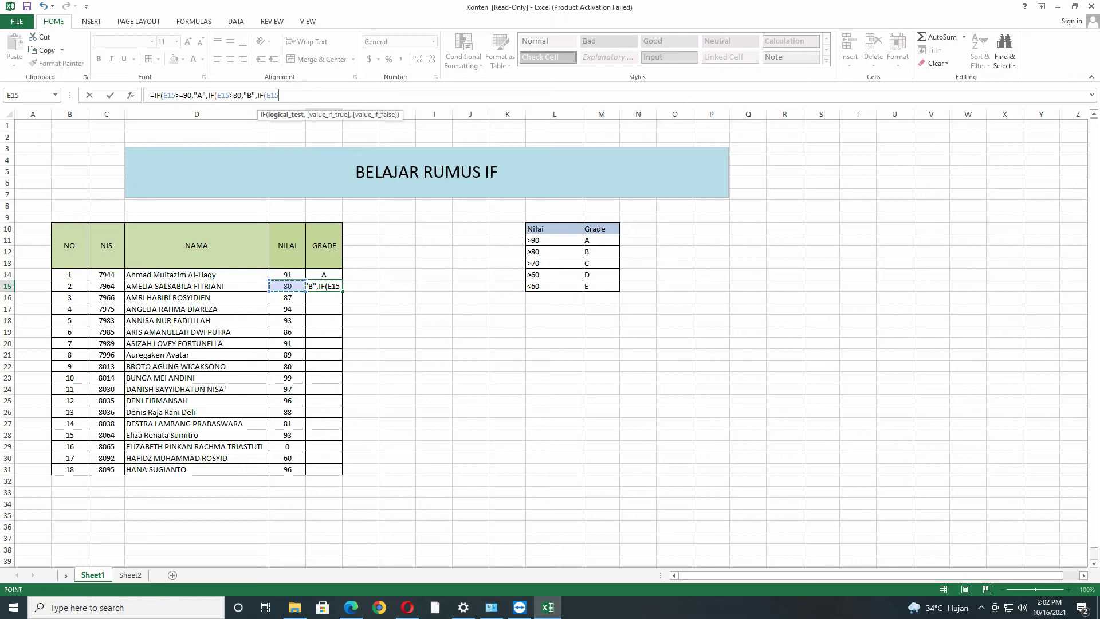
{"action": "type", "text": "."}
{"action": "key", "text": "BackSpace"}
{"action": "type", "text": "70,"}
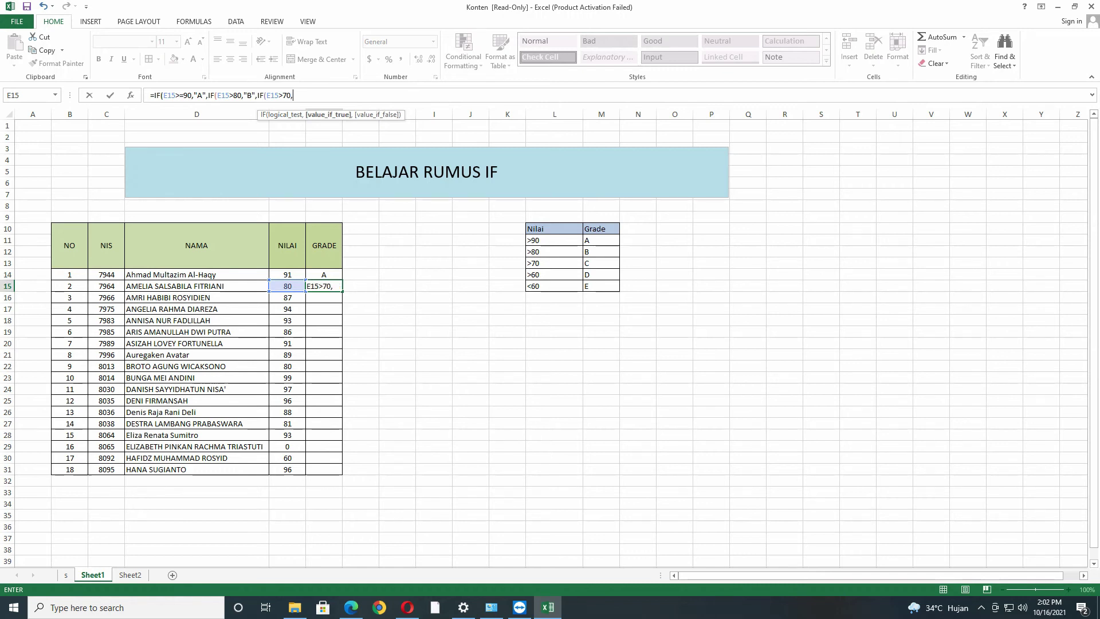
{"action": "type", "text": "\"C\""}
Complete the F15 formula with a fourth nested test, IF(E15>60,"D","E"), close all the parentheses and enter it.
{"action": "type", "text": ",IF("}
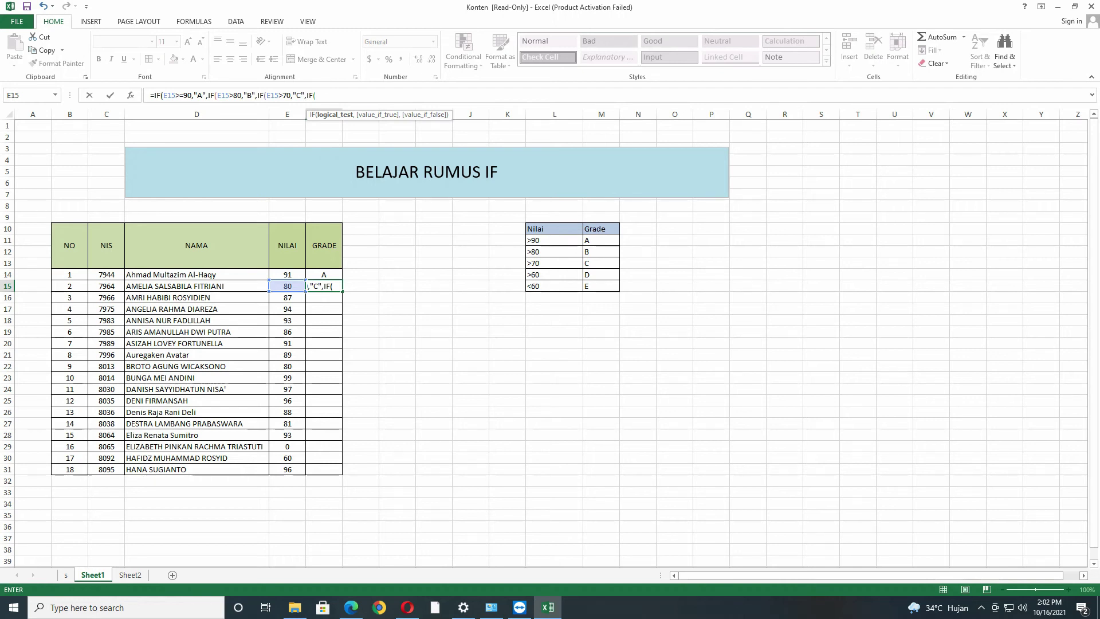
{"action": "left_click", "coordinate": [287, 286]}
{"action": "type", "text": ">60,\""}
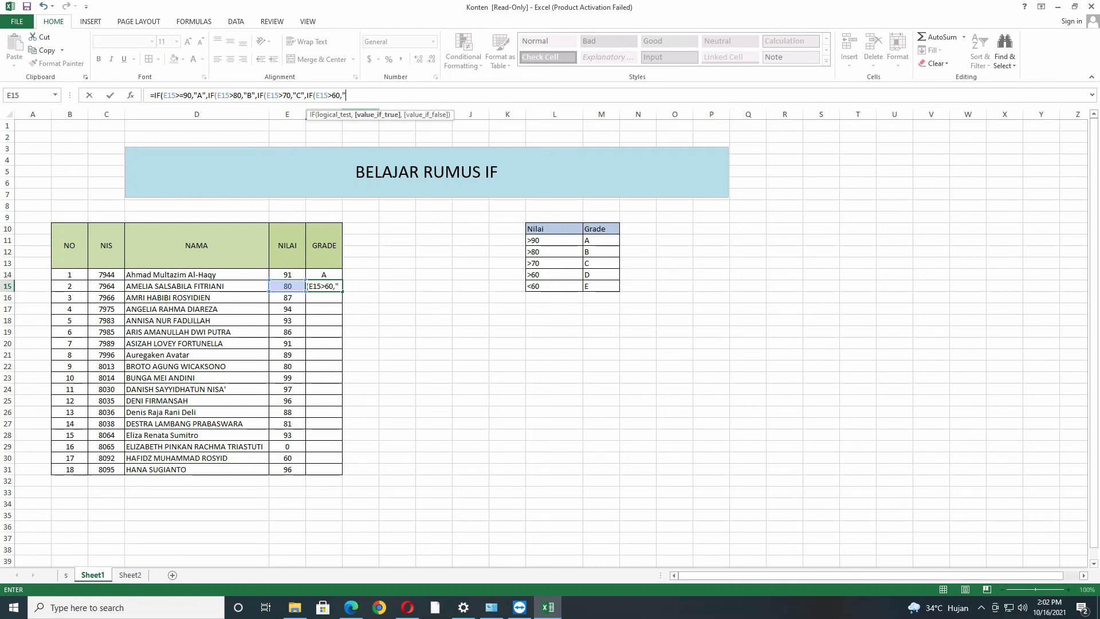
{"action": "type", "text": "D\","}
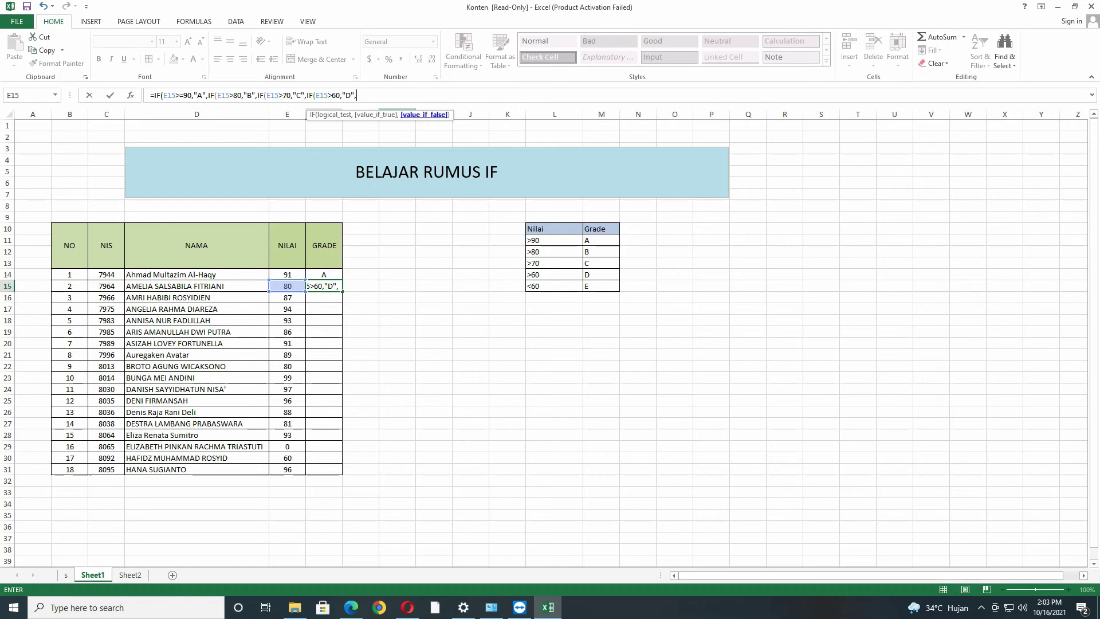
{"action": "type", "text": "\"E\""}
{"action": "type", "text": ")))"}
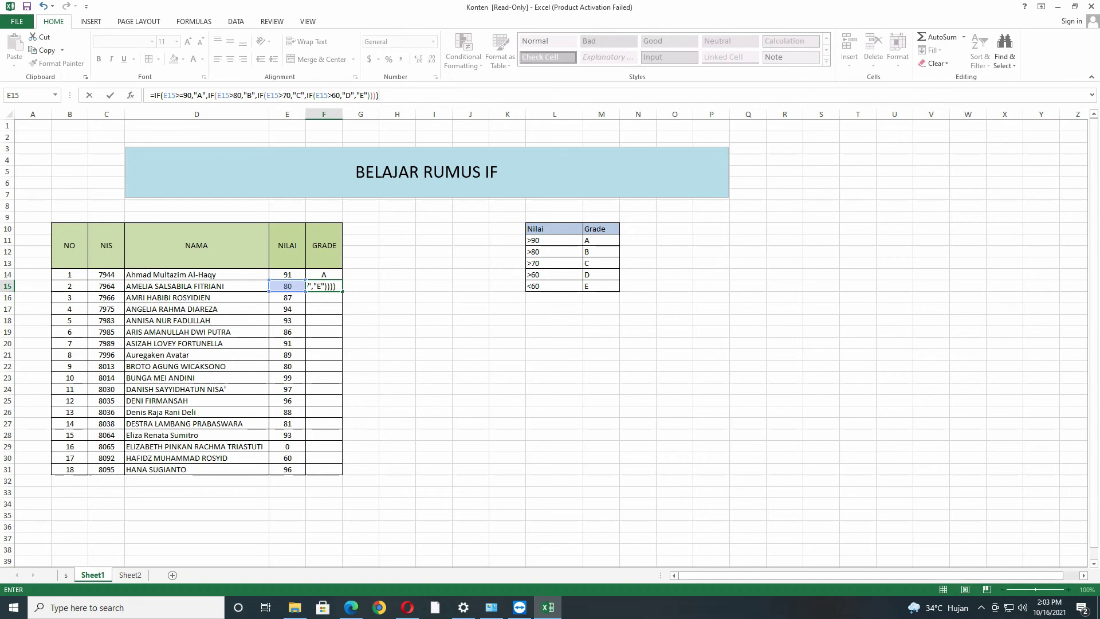
{"action": "key", "text": "Return"}
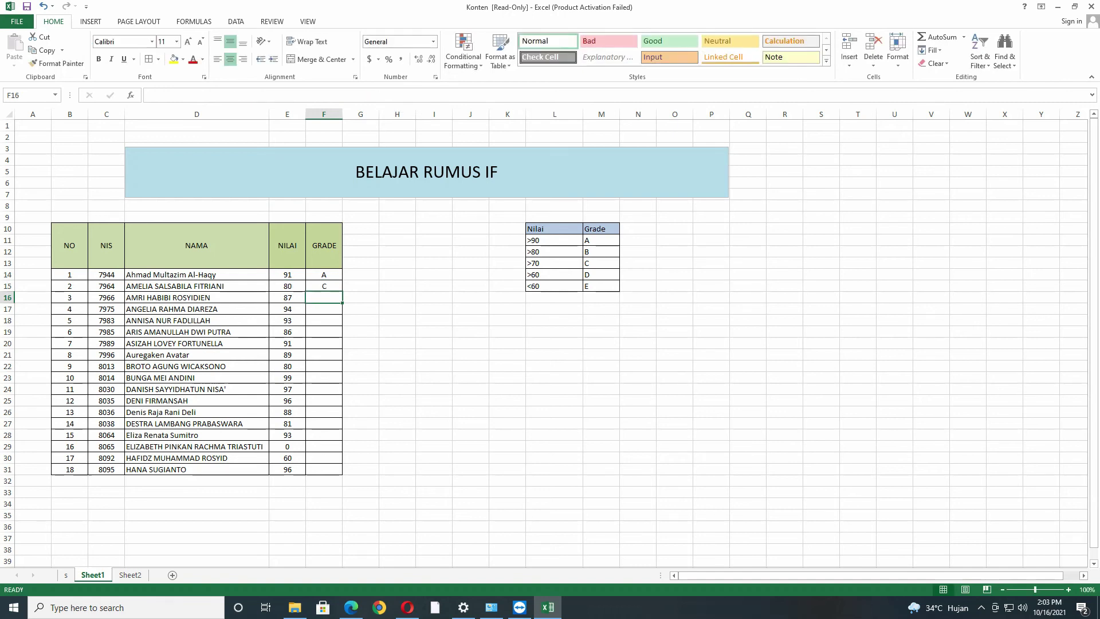
Change the 80, 70 and 60 tests in the F15 formula to >=80, >=70 and >=60 and enter it.
{"action": "left_click", "coordinate": [554, 252]}
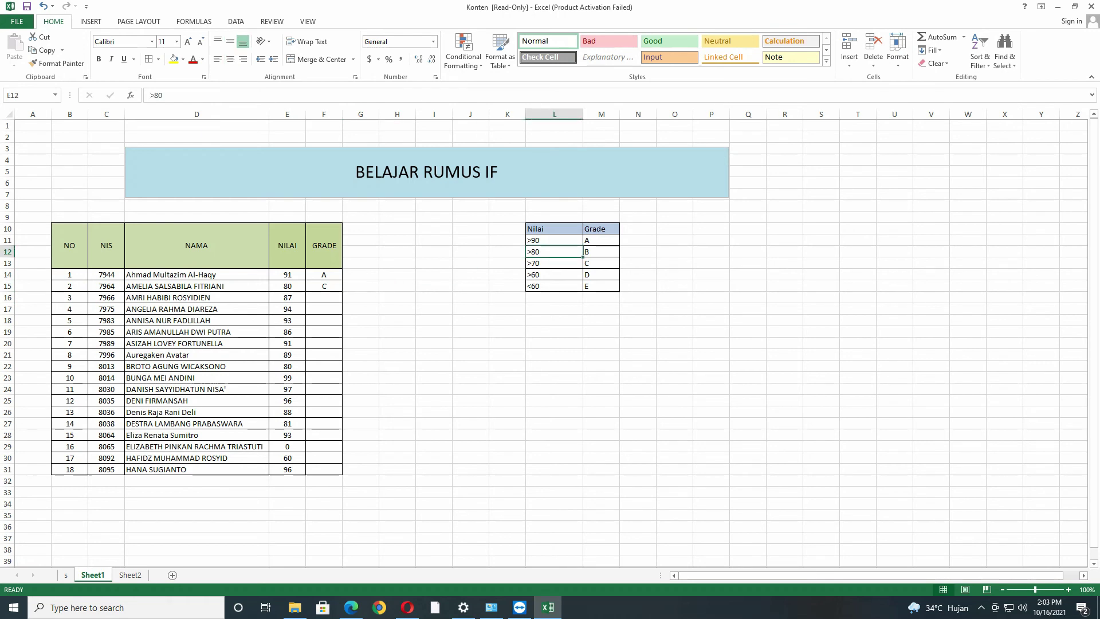
{"action": "left_click", "coordinate": [287, 286]}
{"action": "left_click", "coordinate": [324, 286]}
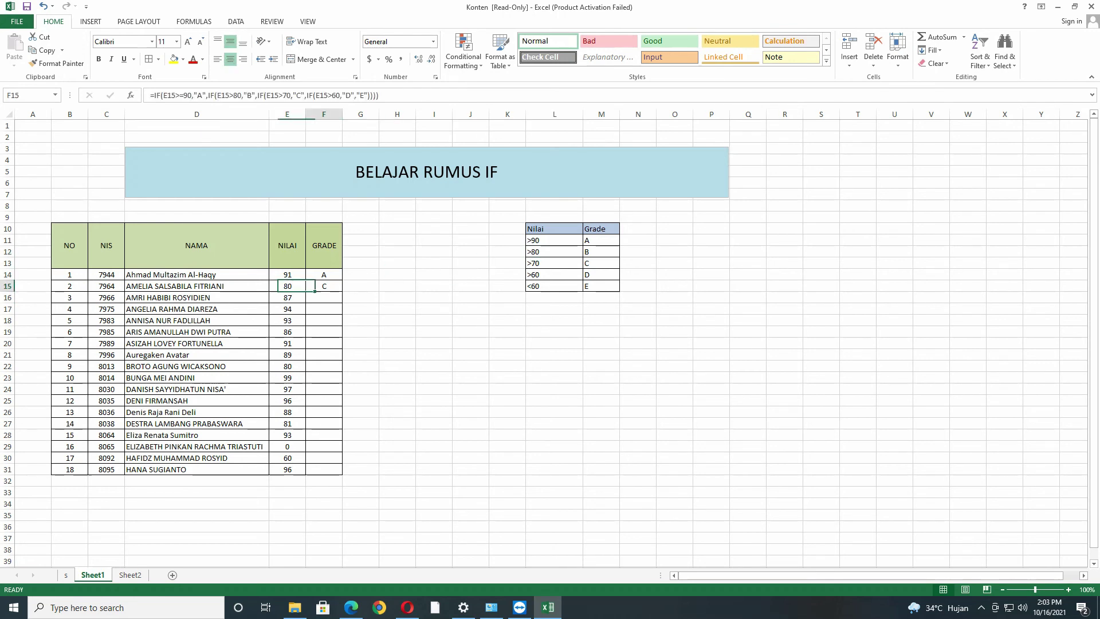
{"action": "left_click", "coordinate": [233, 96]}
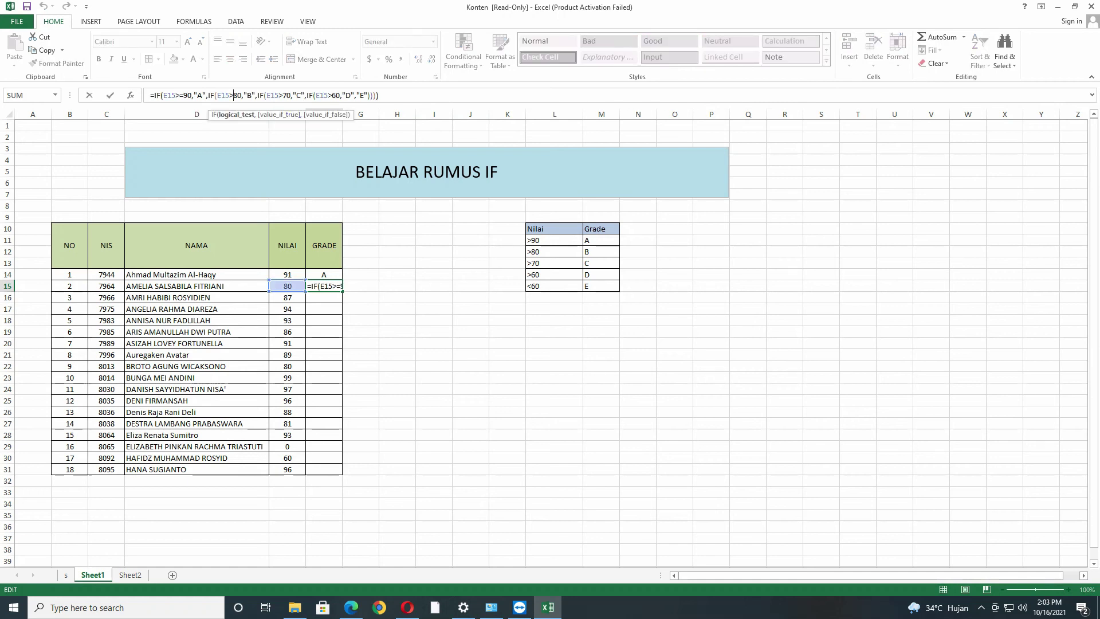
{"action": "type", "text": "="}
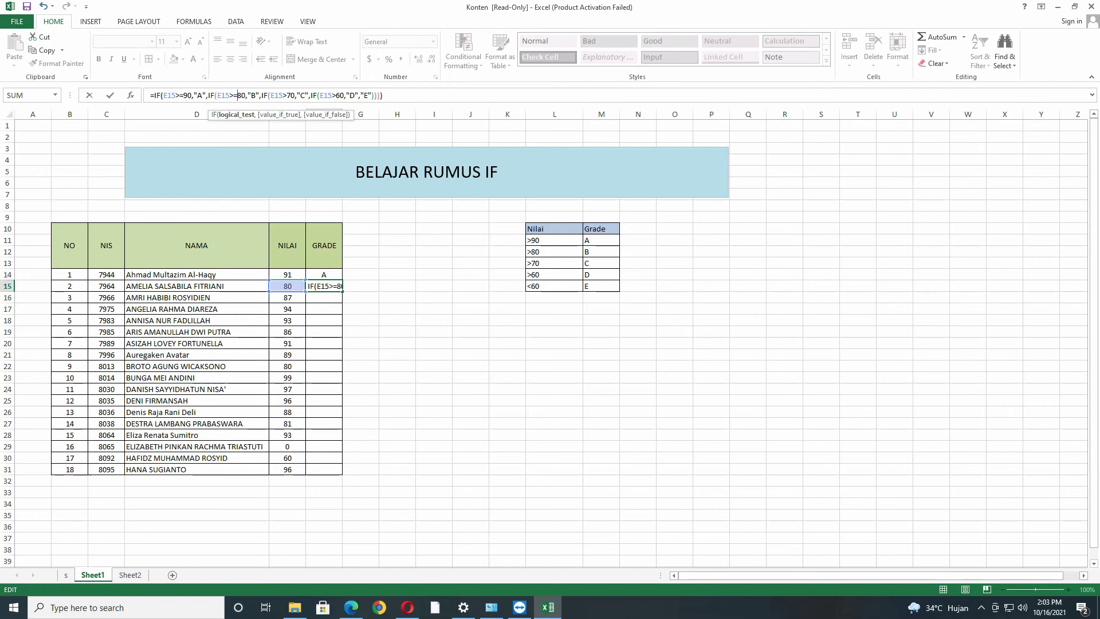
{"action": "left_click", "coordinate": [287, 95]}
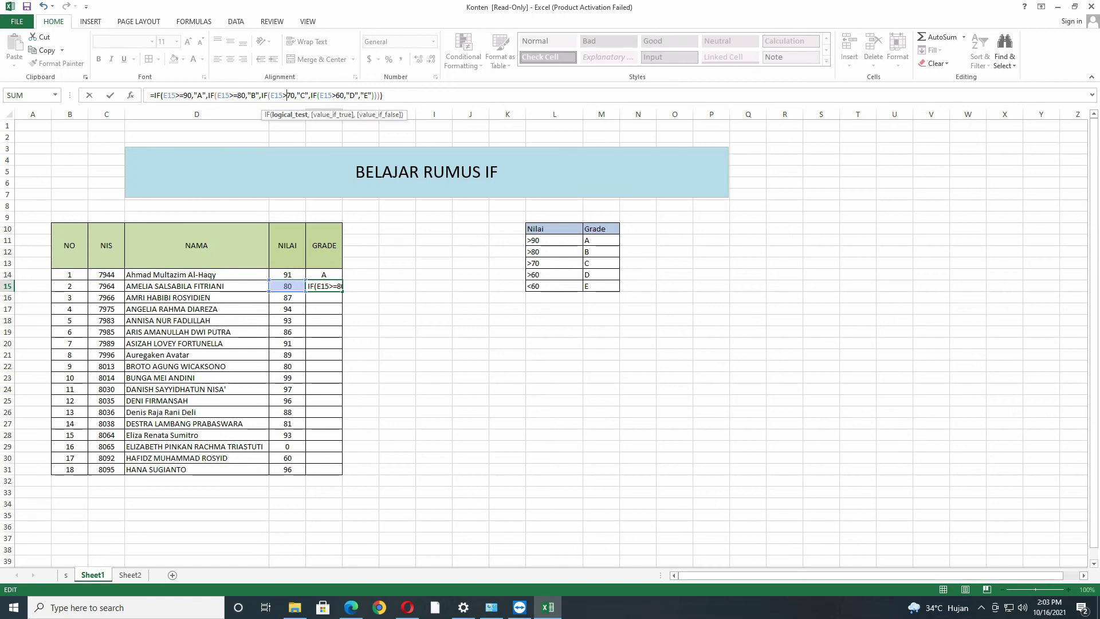
{"action": "type", "text": "="}
{"action": "left_click", "coordinate": [340, 95]}
{"action": "type", "text": "="}
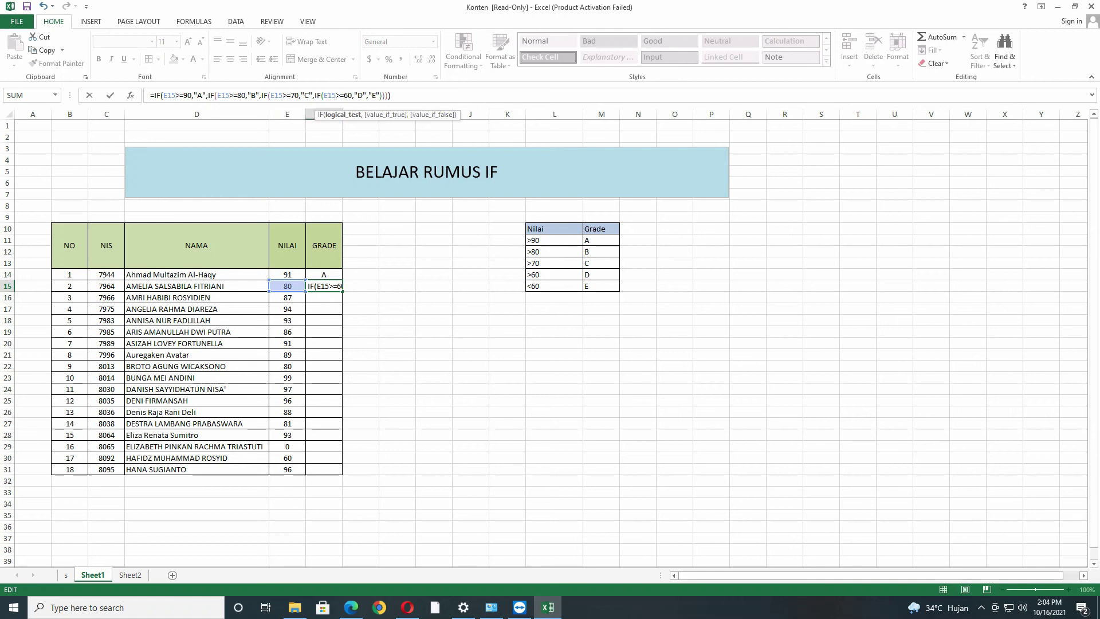
{"action": "key", "text": "Return"}
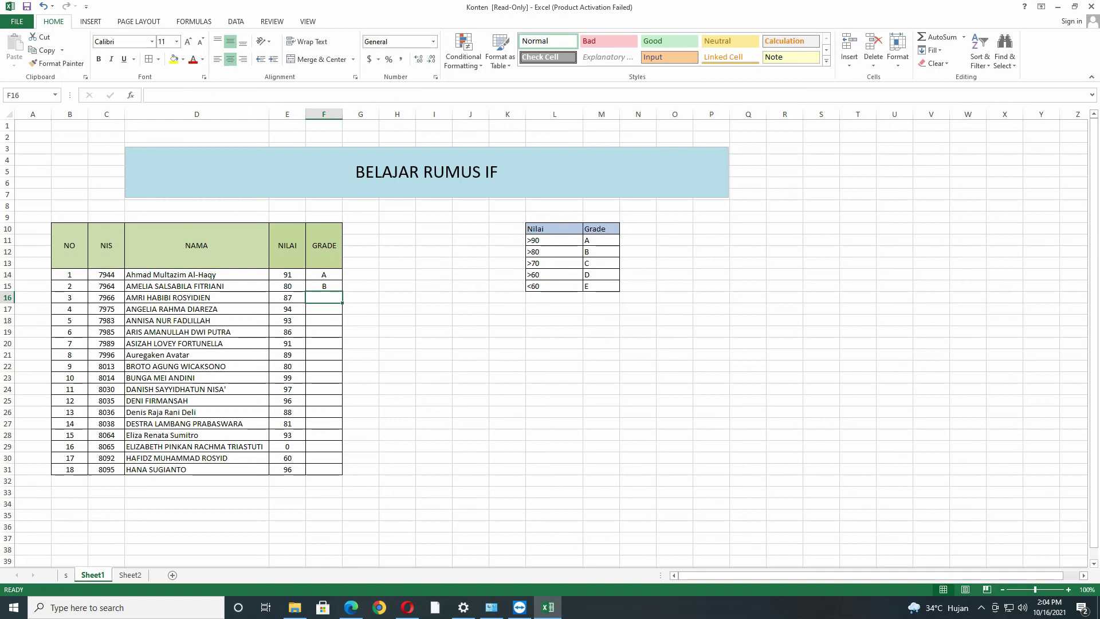
Fill the F15 grade formula down the GRADE column to F31.
{"action": "left_click_drag", "start_coordinate": [562, 252], "coordinate": [597, 252]}
{"action": "left_click", "coordinate": [324, 285]}
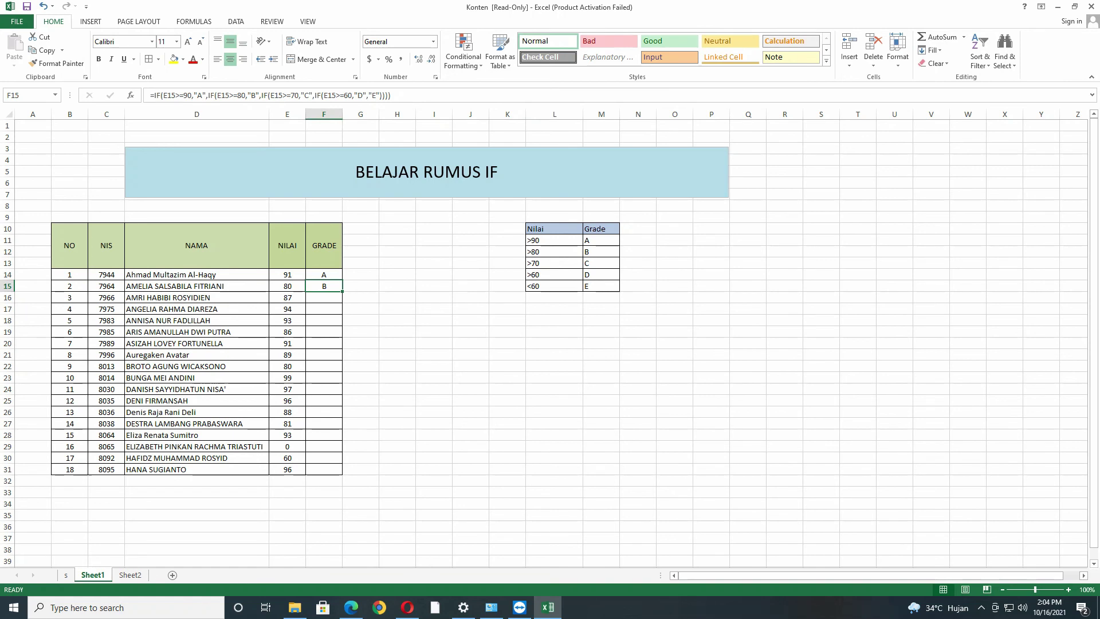
{"action": "left_click_drag", "start_coordinate": [343, 291], "coordinate": [343, 475]}
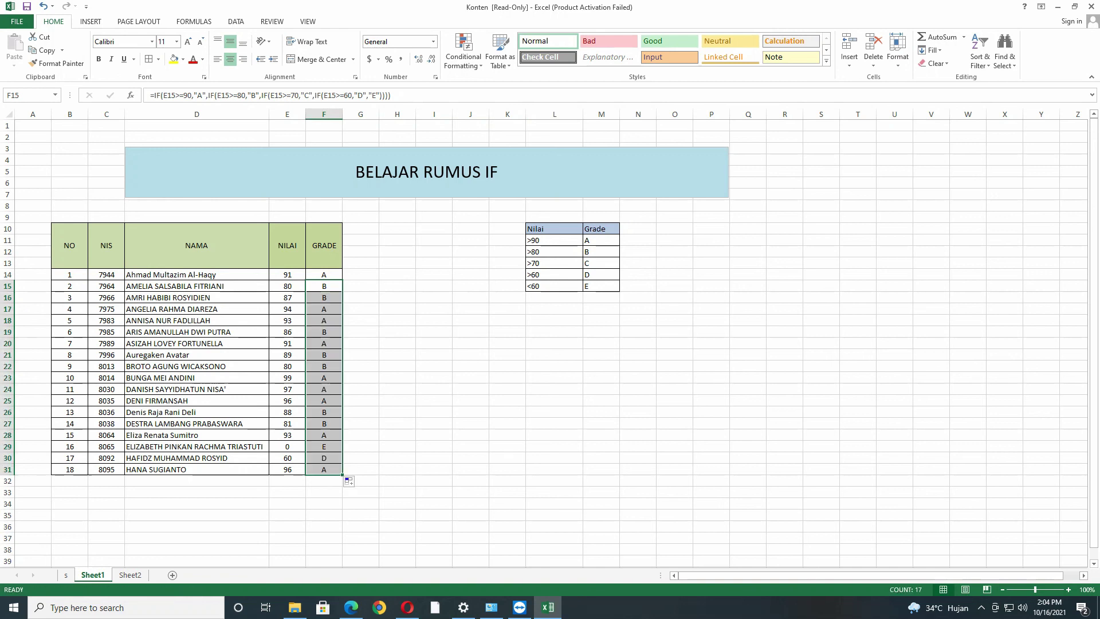
{"action": "left_click", "coordinate": [324, 378]}
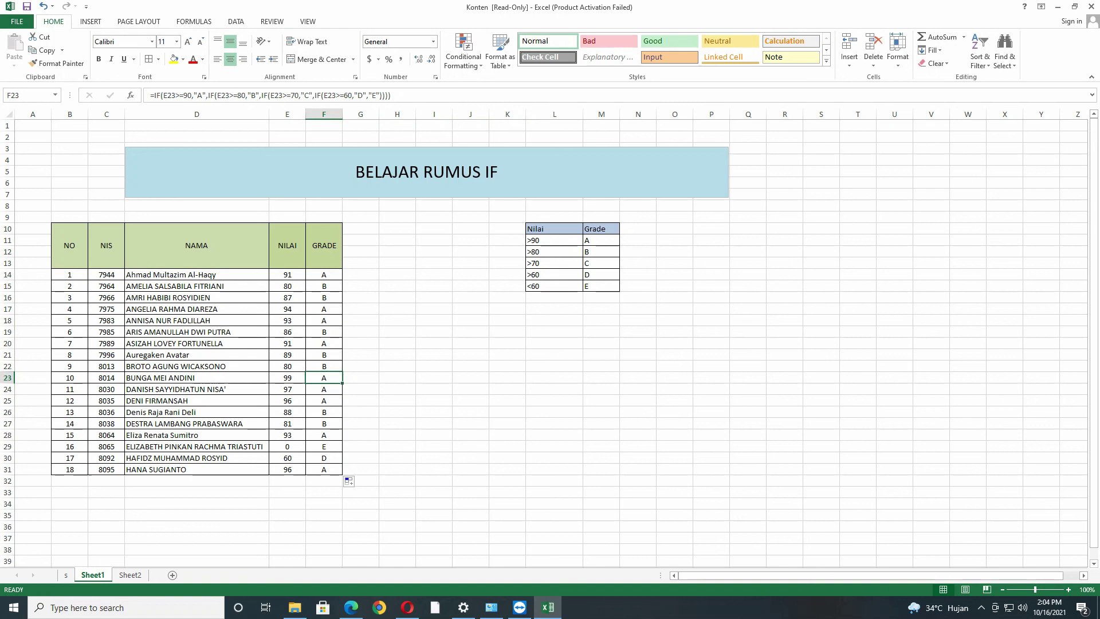
Check the <60 criterion against the score in E29 and set that NILAI score to 60.
{"action": "left_click", "coordinate": [287, 447]}
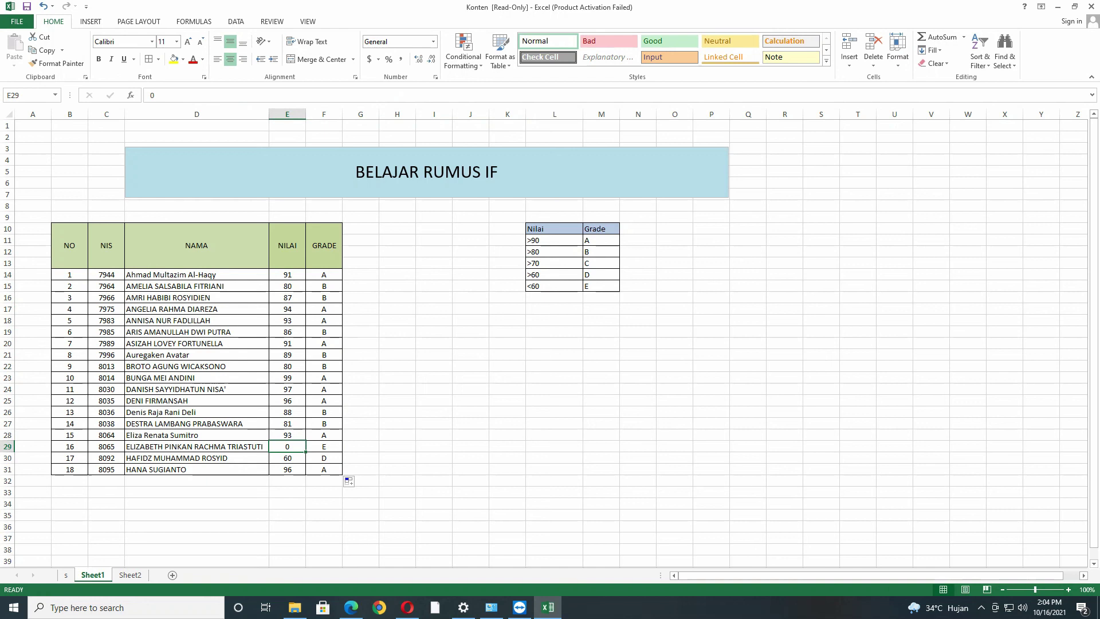
{"action": "left_click", "coordinate": [554, 286]}
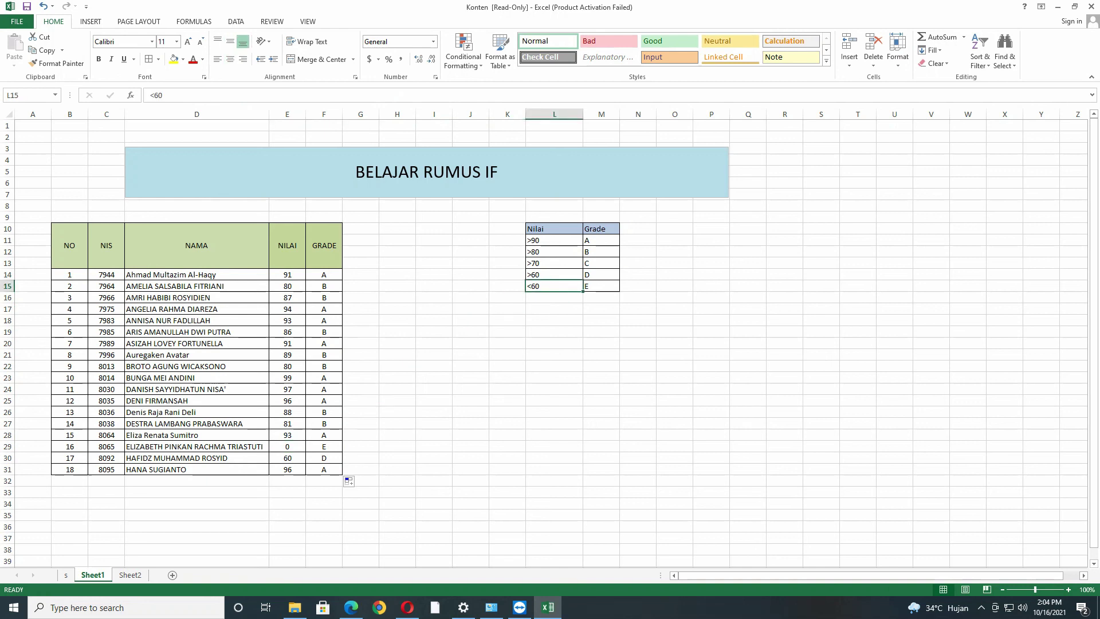
{"action": "left_click", "coordinate": [287, 446]}
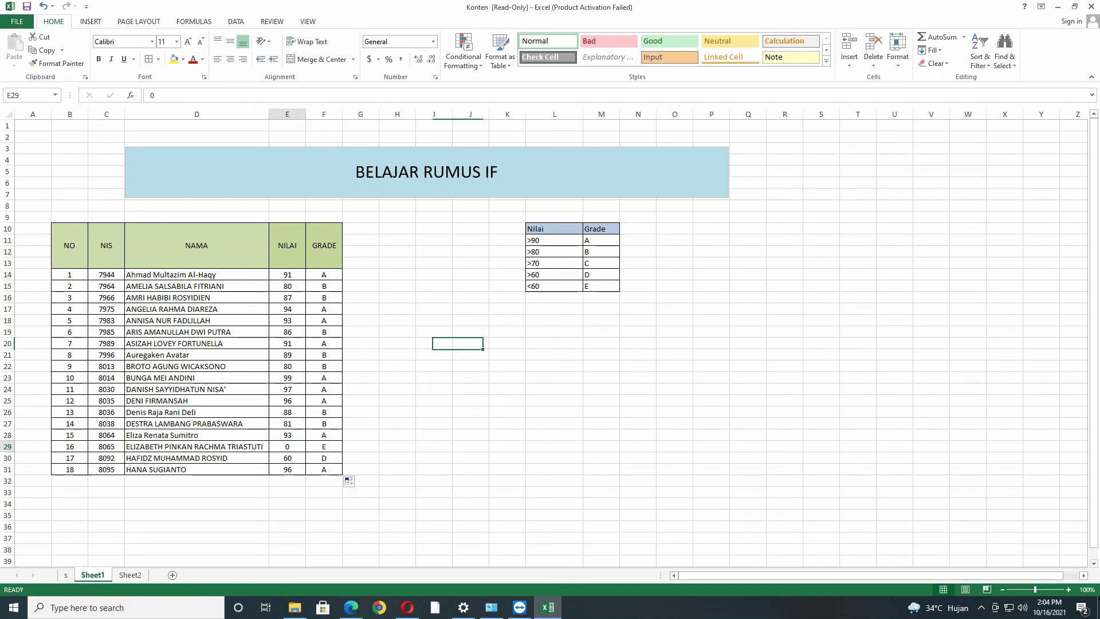
{"action": "key", "text": "F2"}
{"action": "key", "text": "BackSpace"}
{"action": "type", "text": "60"}
{"action": "left_click", "coordinate": [397, 435]}
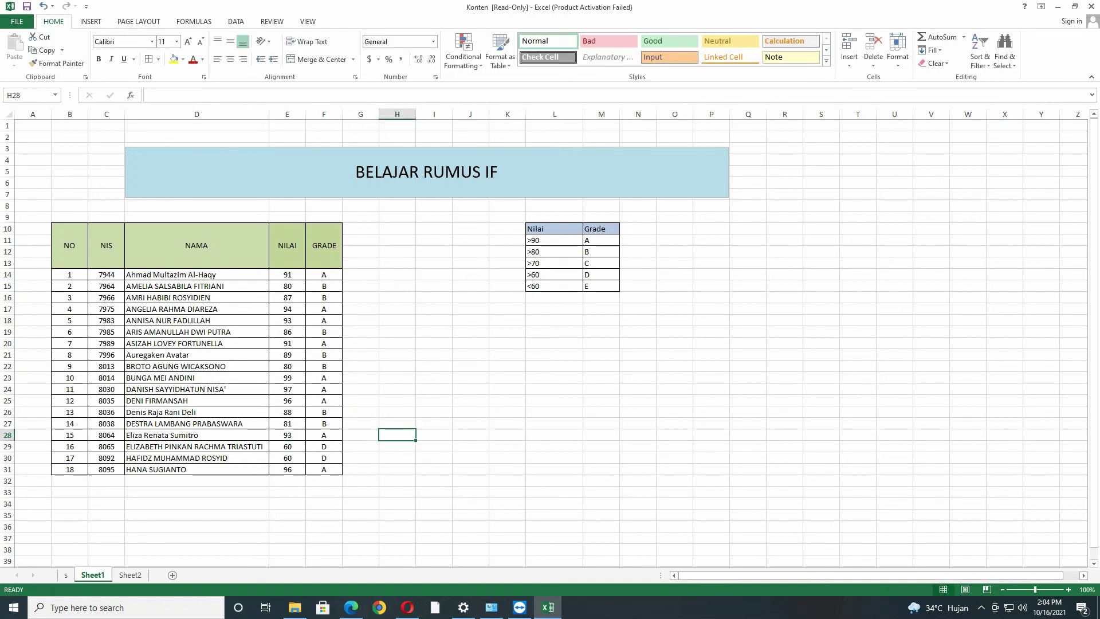
Review the >60 row of the criteria table and the simple IF formula in G7 on Sheet2, and return to Sheet1.
{"action": "left_click_drag", "start_coordinate": [555, 275], "coordinate": [600, 273]}
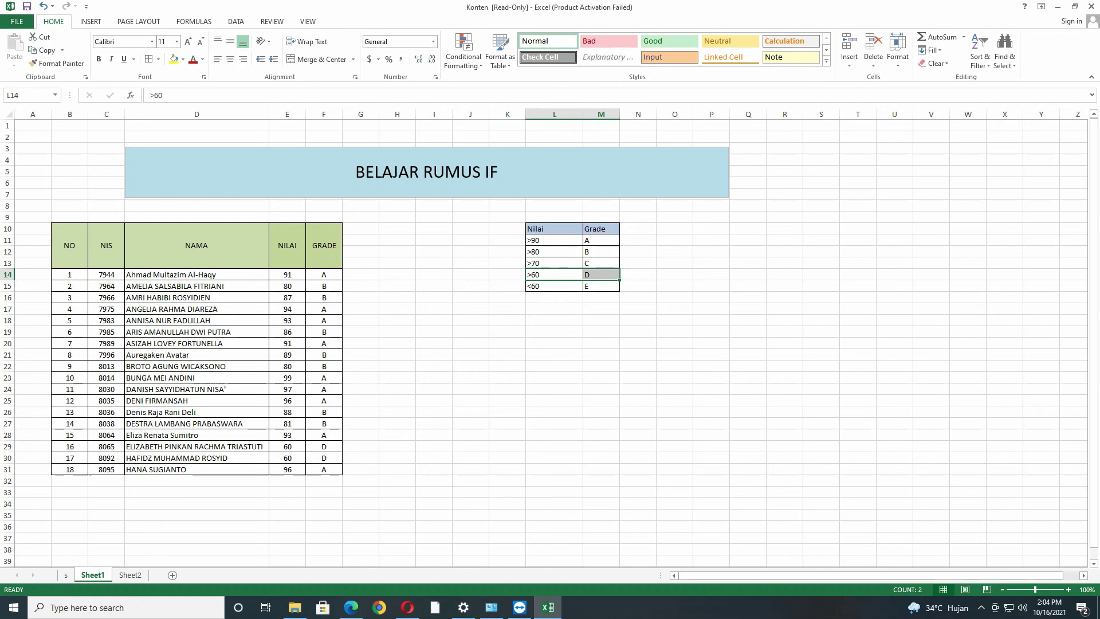
{"action": "left_click", "coordinate": [471, 297]}
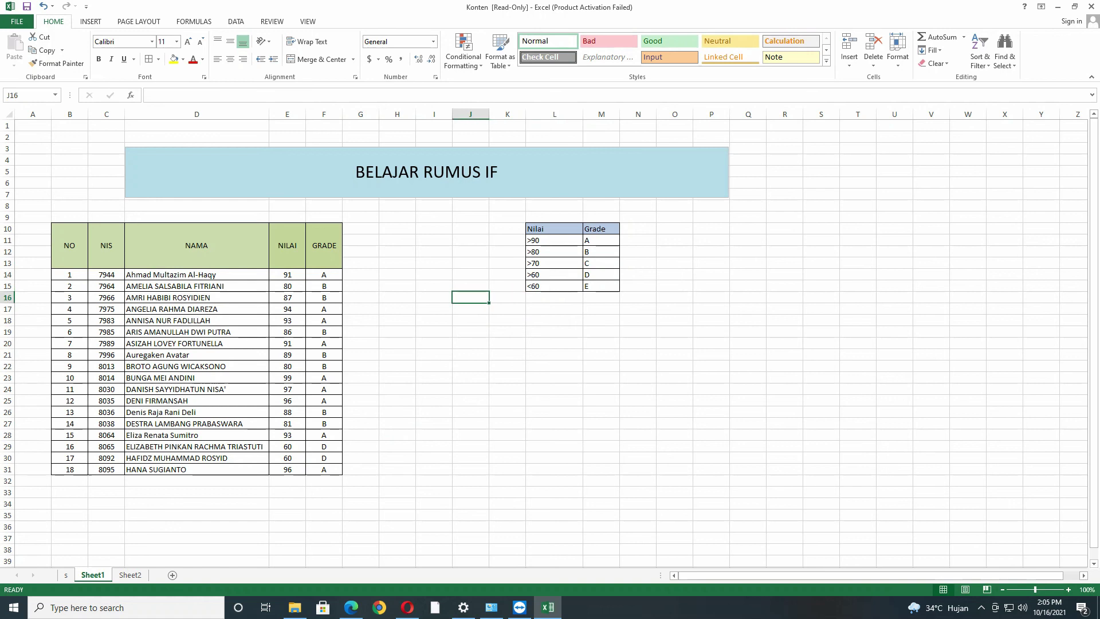
{"action": "left_click", "coordinate": [130, 575]}
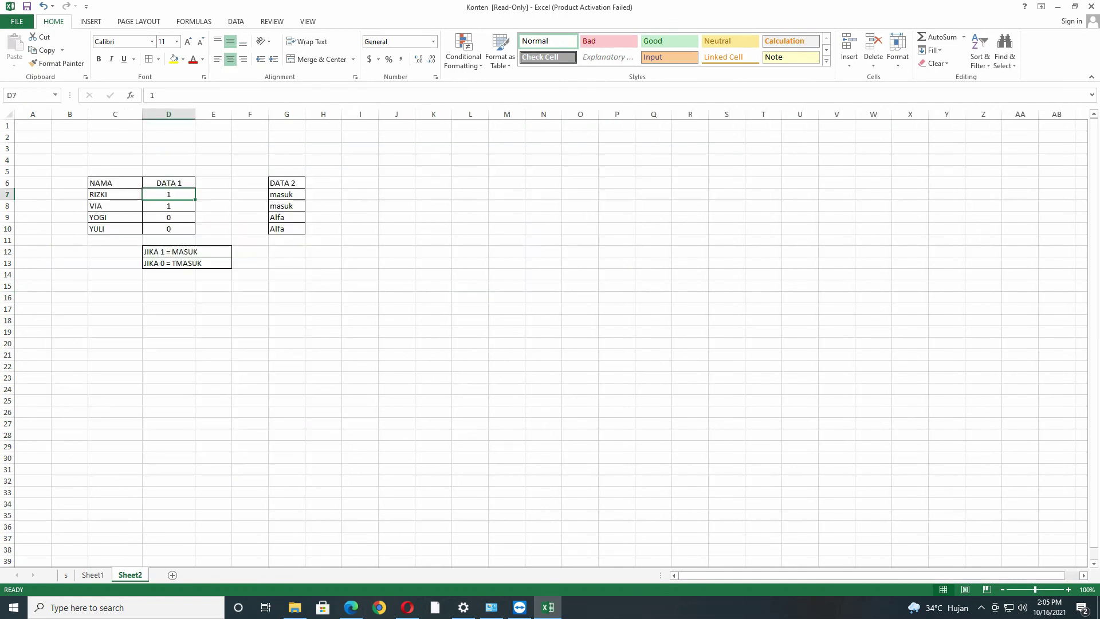
{"action": "left_click", "coordinate": [287, 194]}
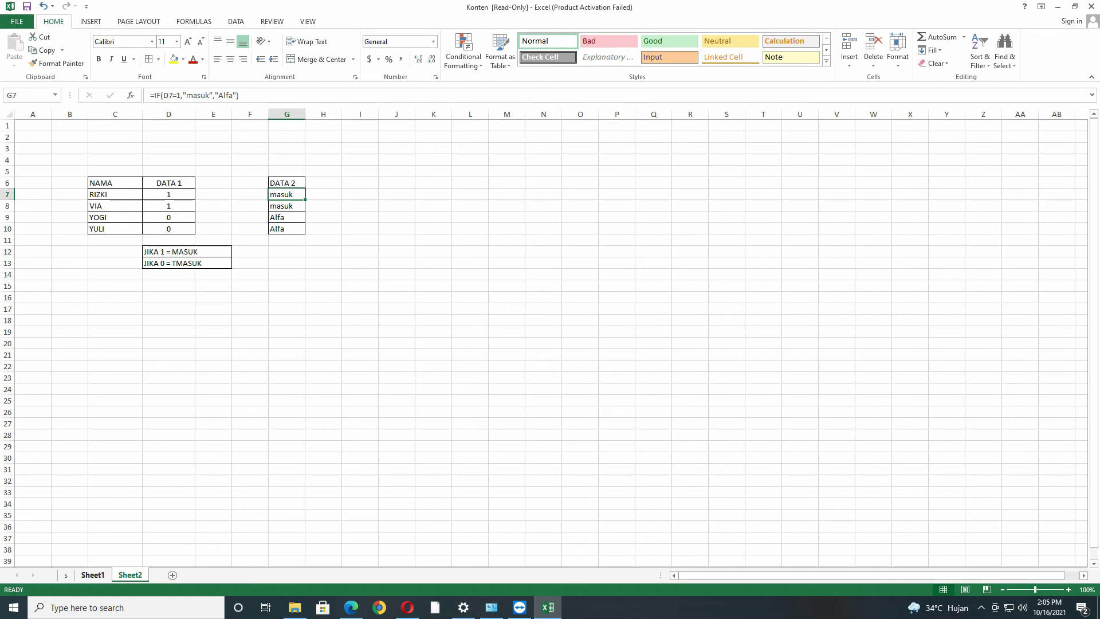
{"action": "left_click", "coordinate": [93, 574]}
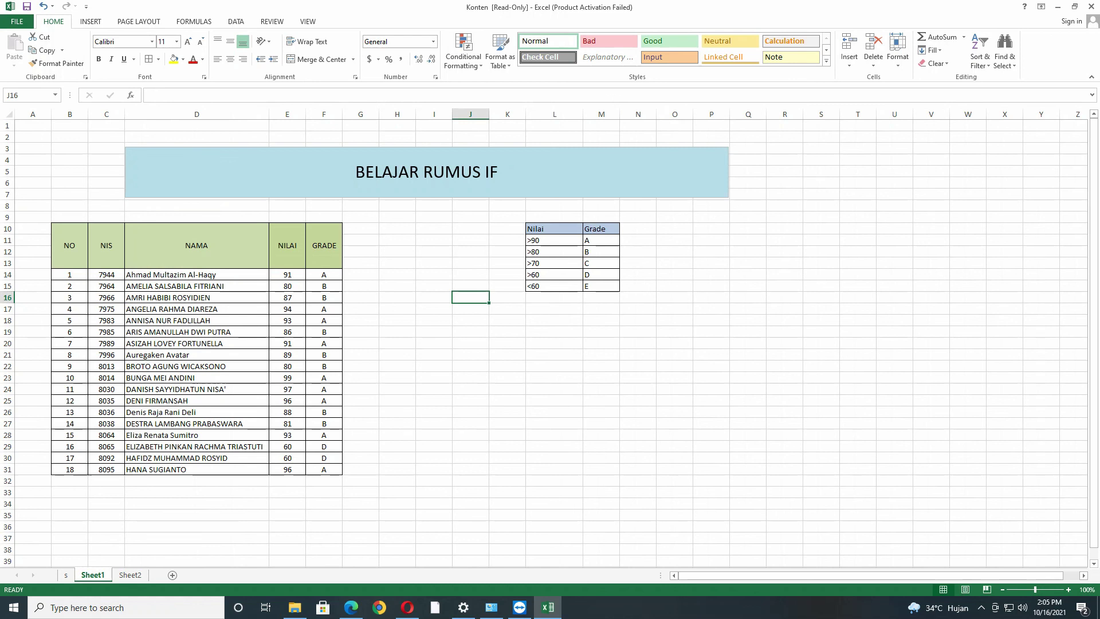
{"action": "left_click", "coordinate": [602, 252]}
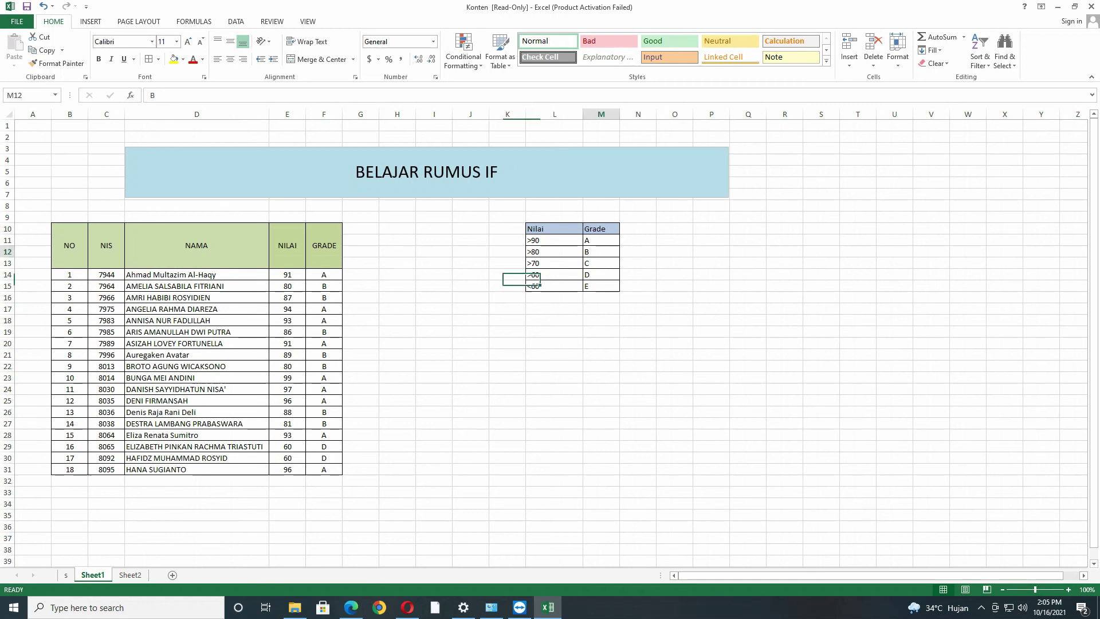
{"action": "left_click", "coordinate": [675, 263]}
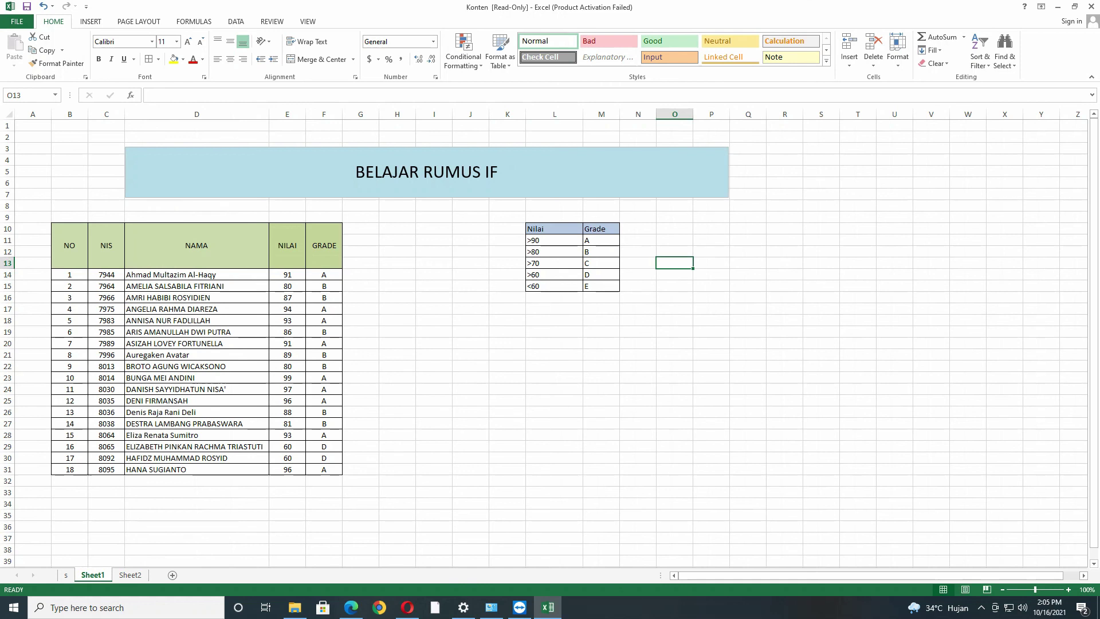
{"action": "left_click_drag", "start_coordinate": [1094, 228], "coordinate": [1093, 228]}
{"action": "left_click", "coordinate": [555, 308]}
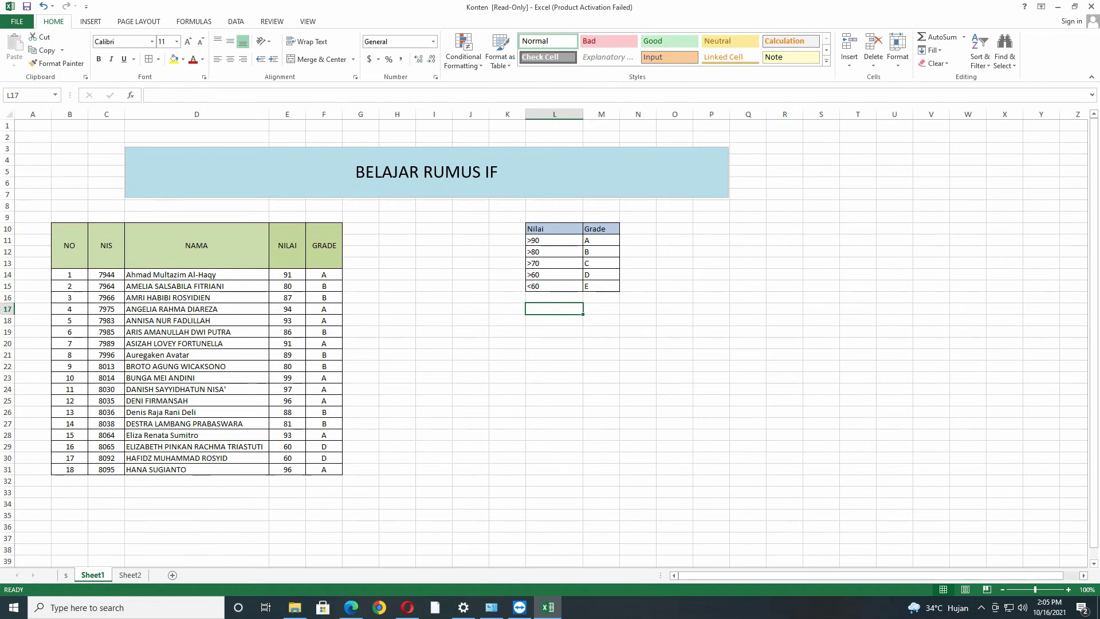
Open the Bandicam recorder running in the background and stop the screen recording.
{"action": "left_click", "coordinate": [981, 608]}
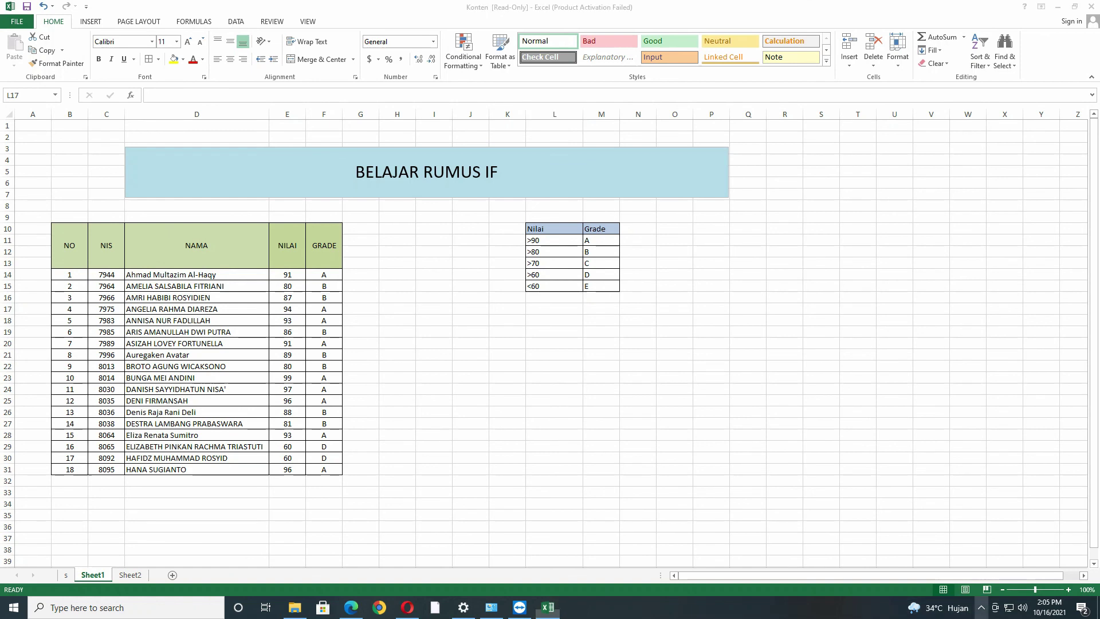
{"action": "left_click", "coordinate": [981, 585]}
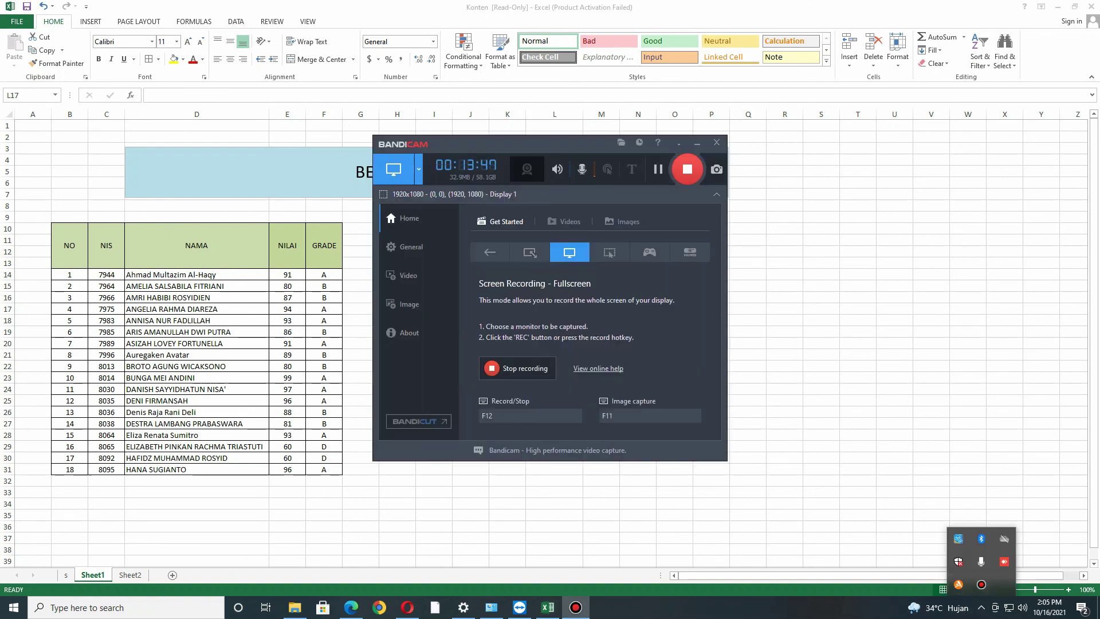
{"action": "left_click", "coordinate": [688, 172]}
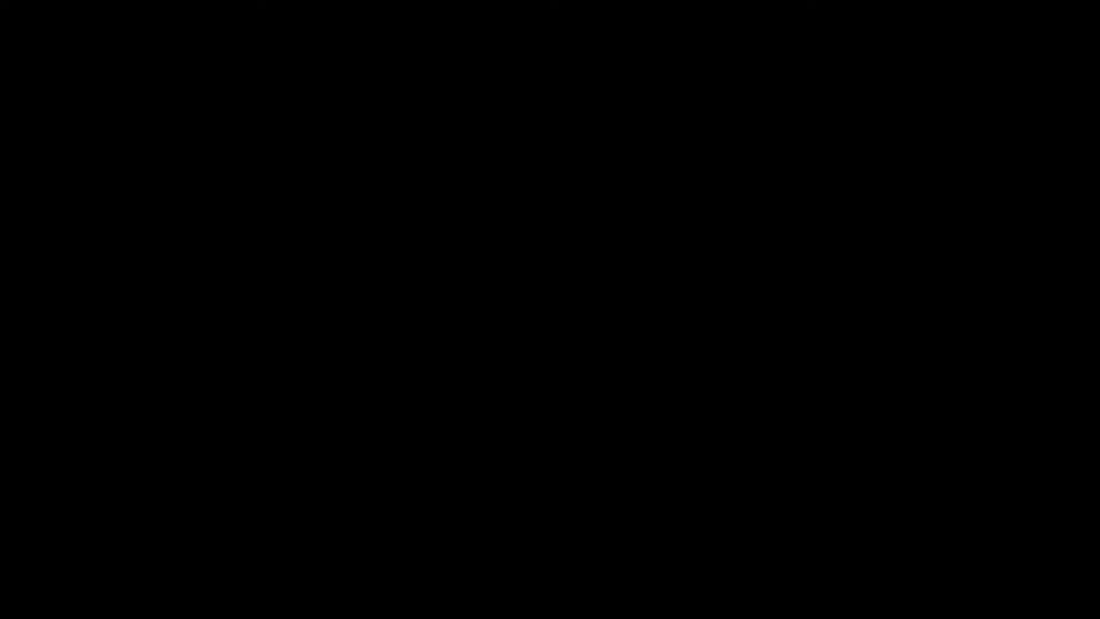